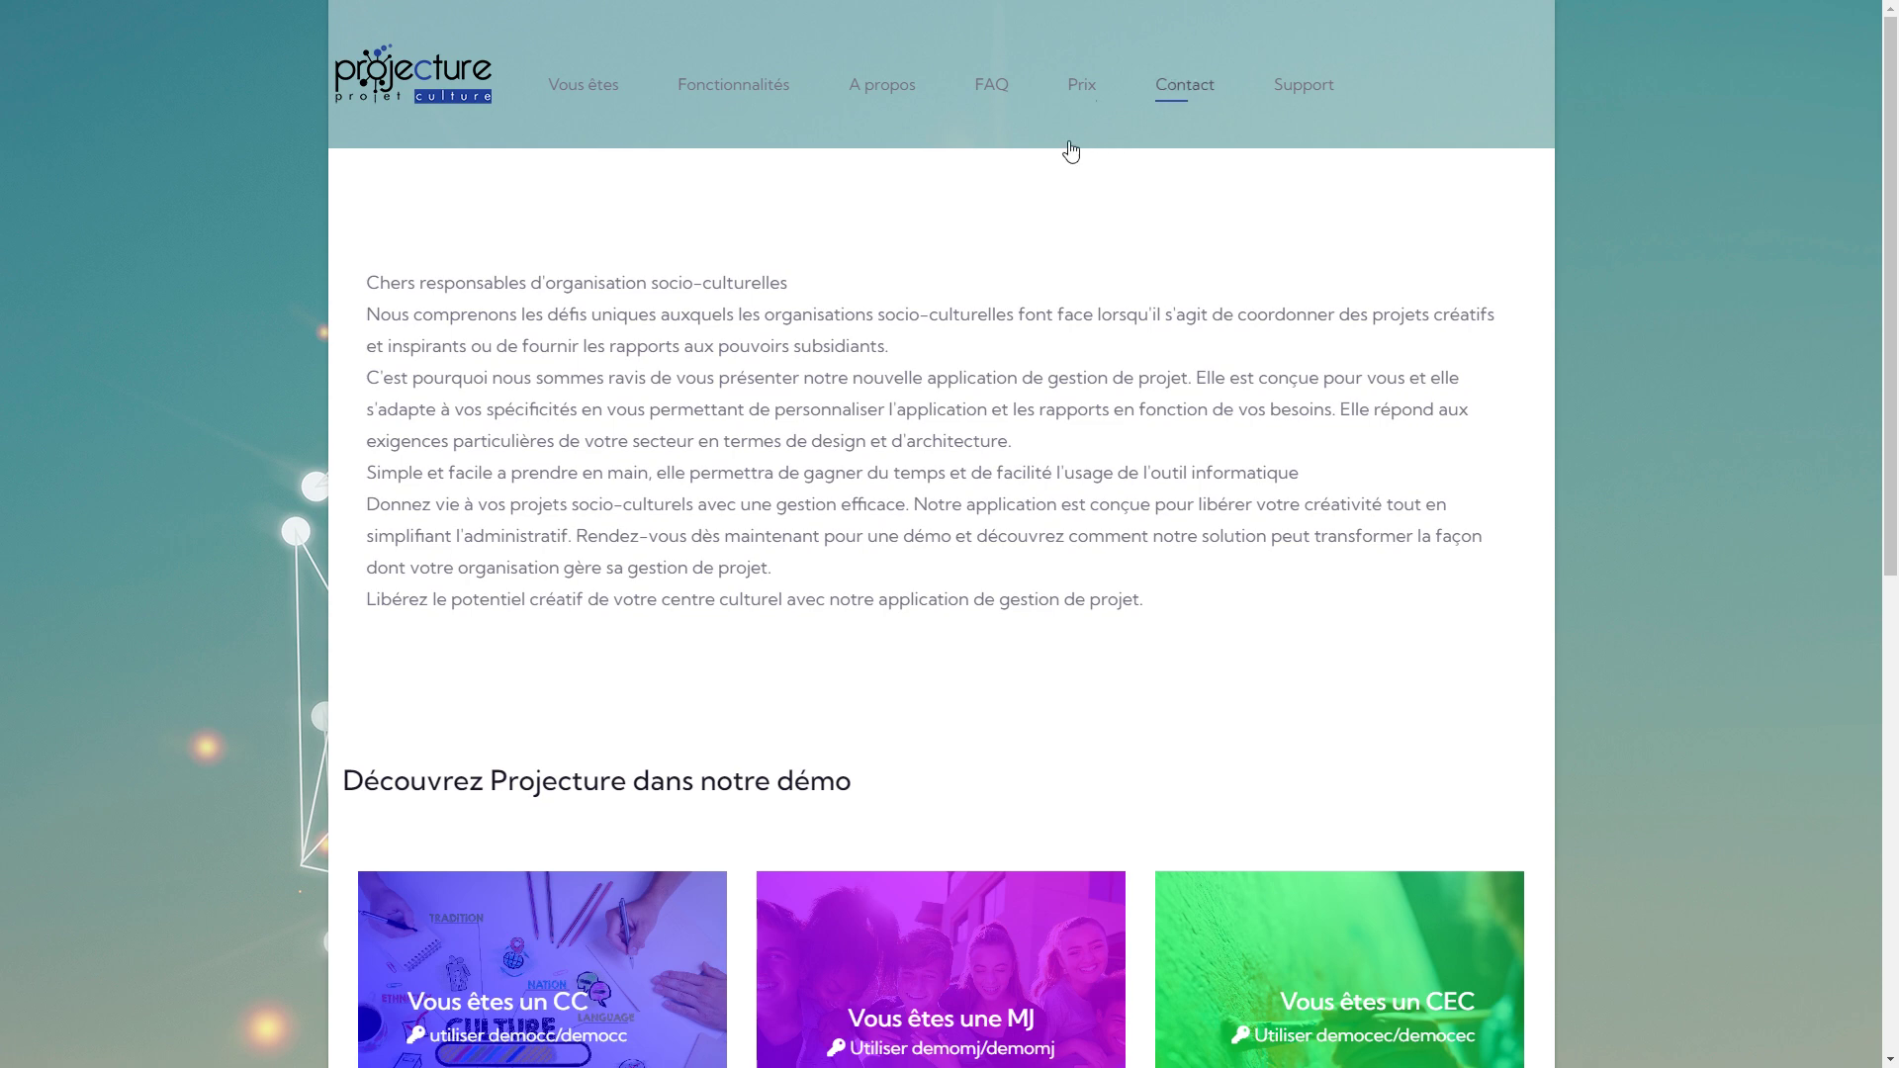
Show the Prix page listing the three 499€ plans.
left_click(1085, 89)
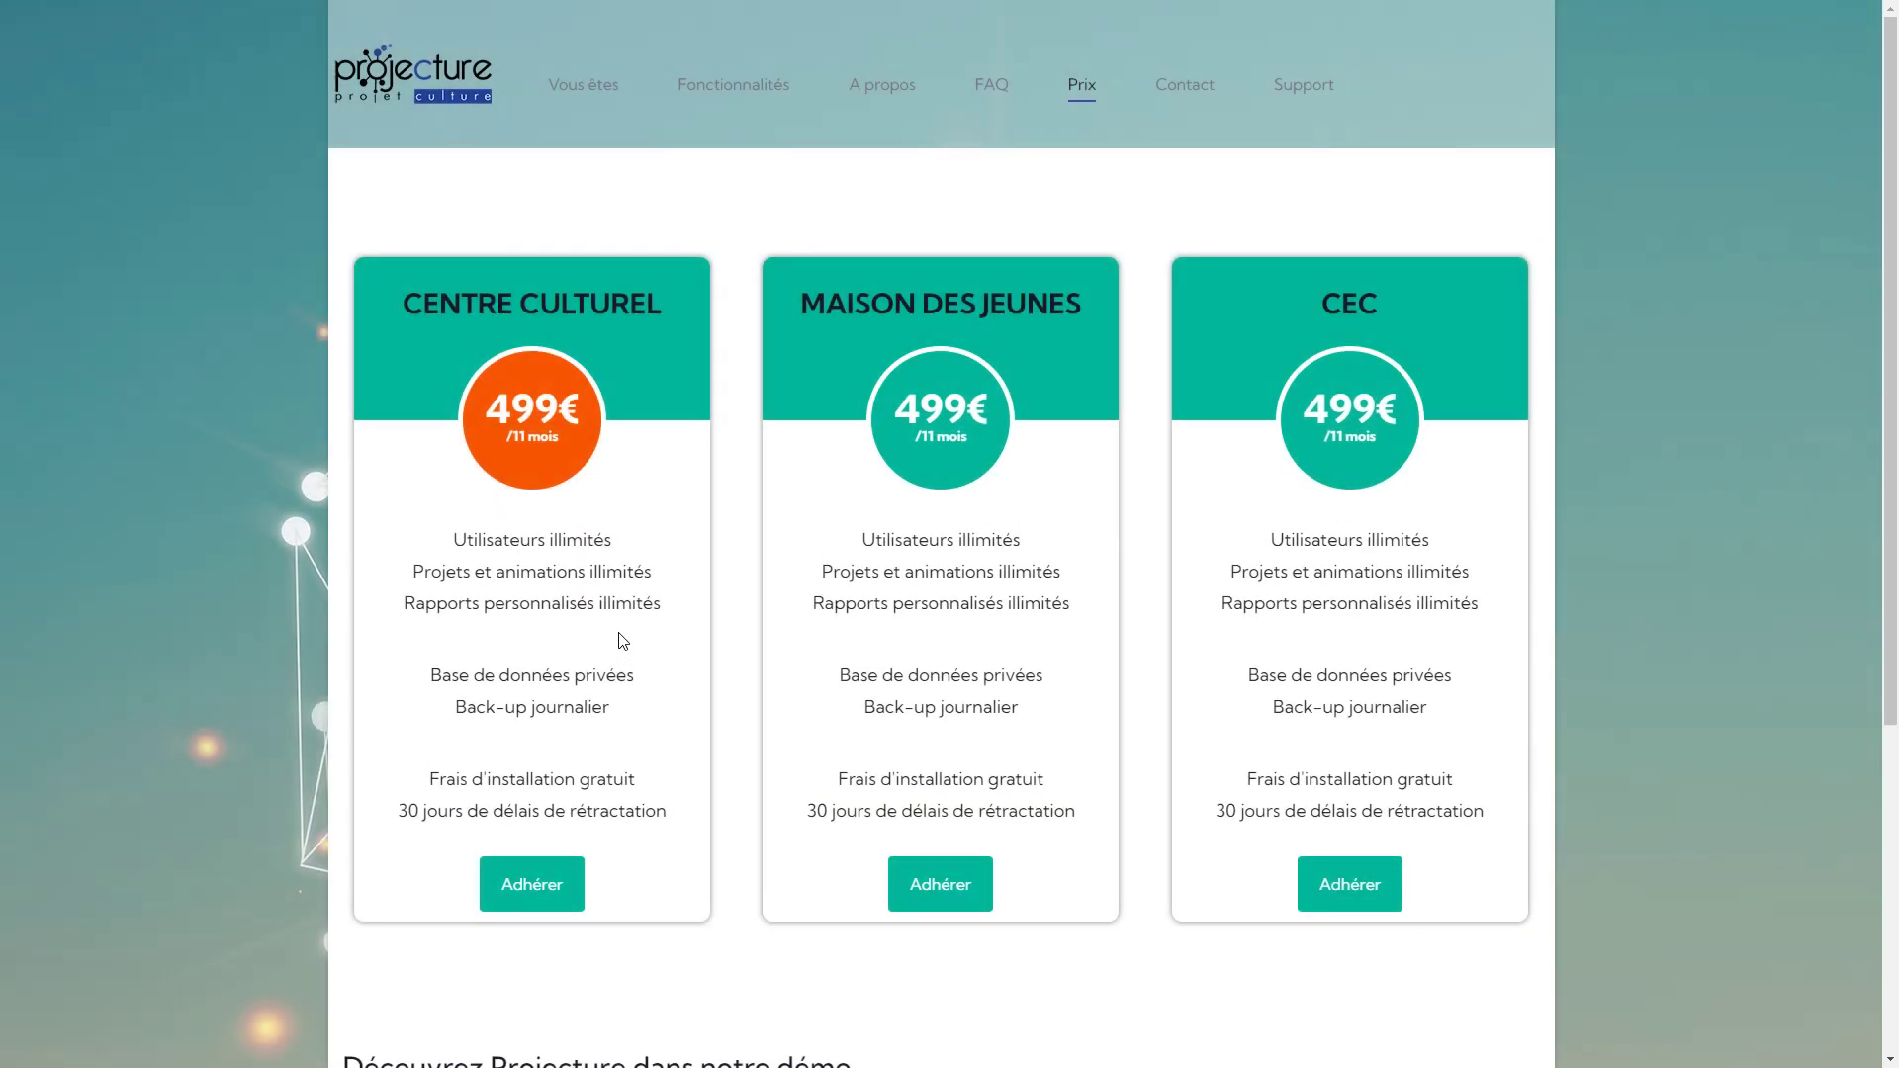
Start the Centre Culturel sign-up with a test e-mail and a new password and confirmation.
left_click(543, 896)
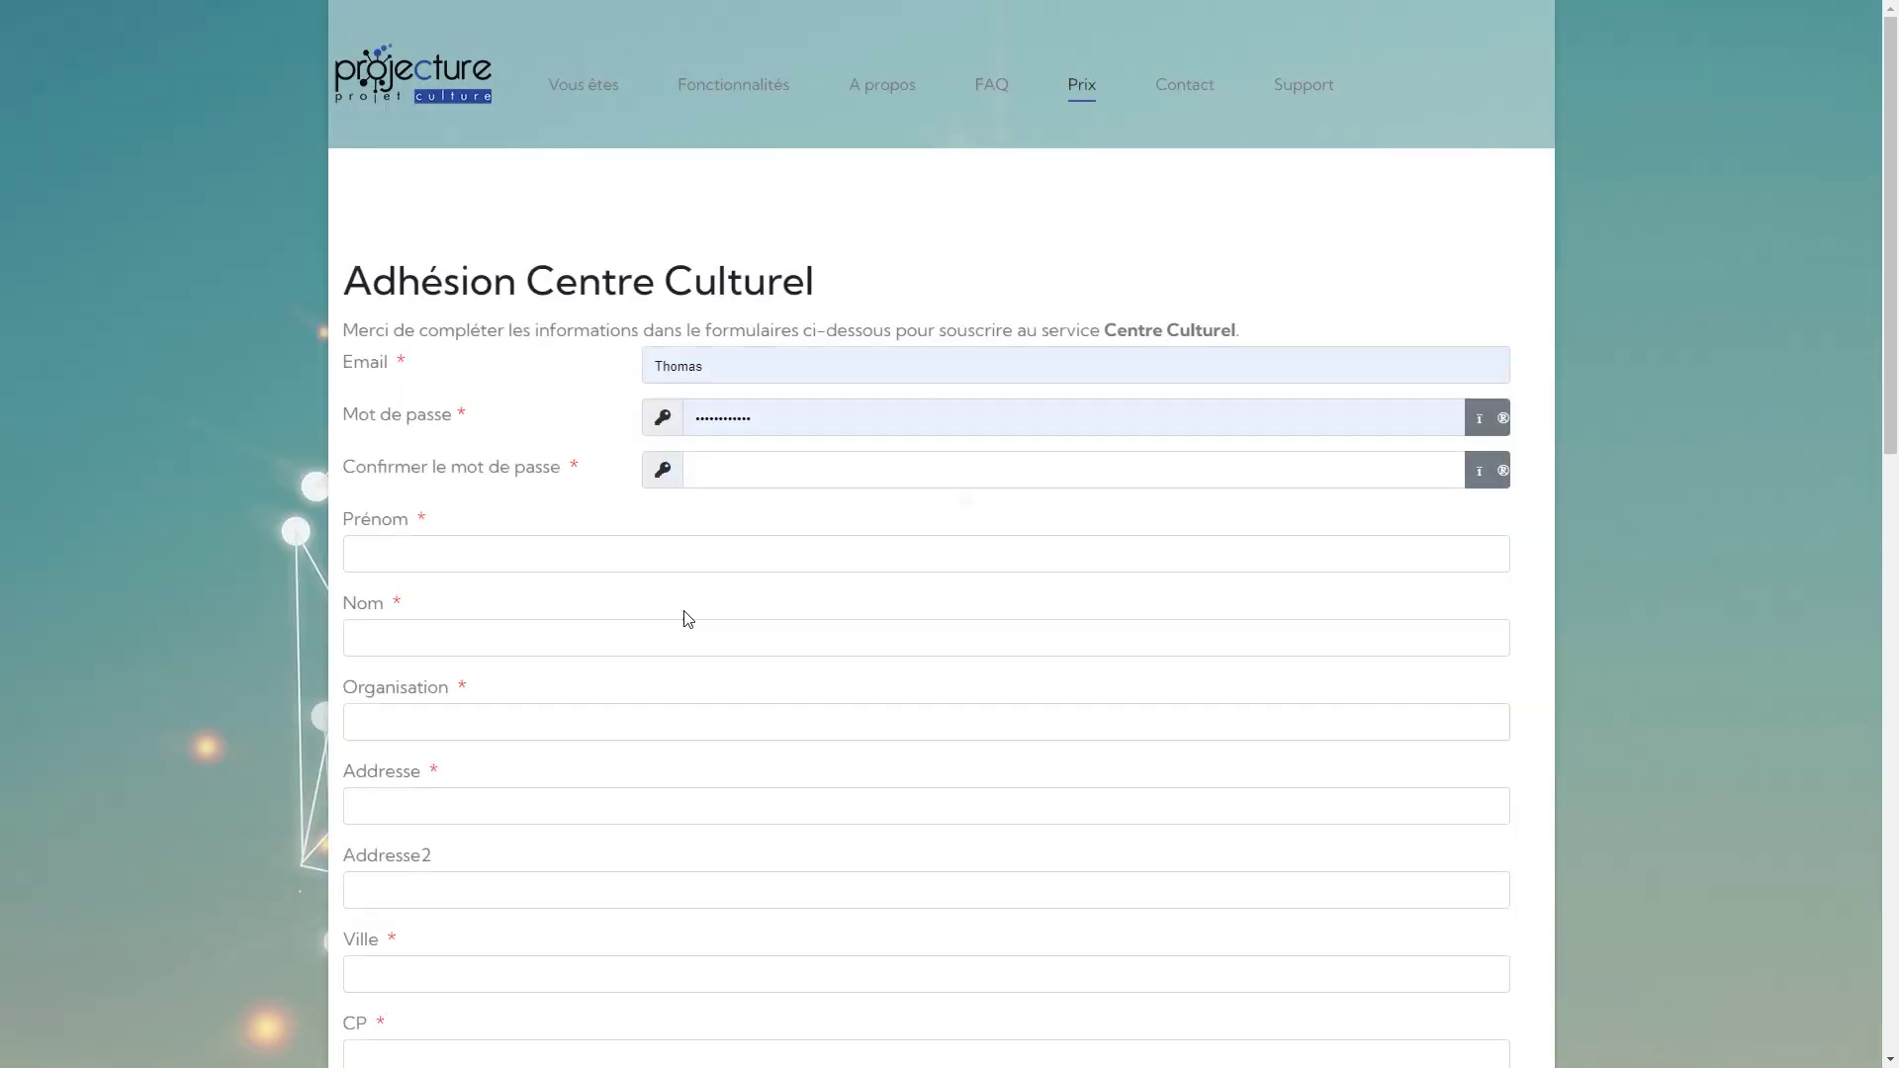
double_click(737, 373)
type("test")
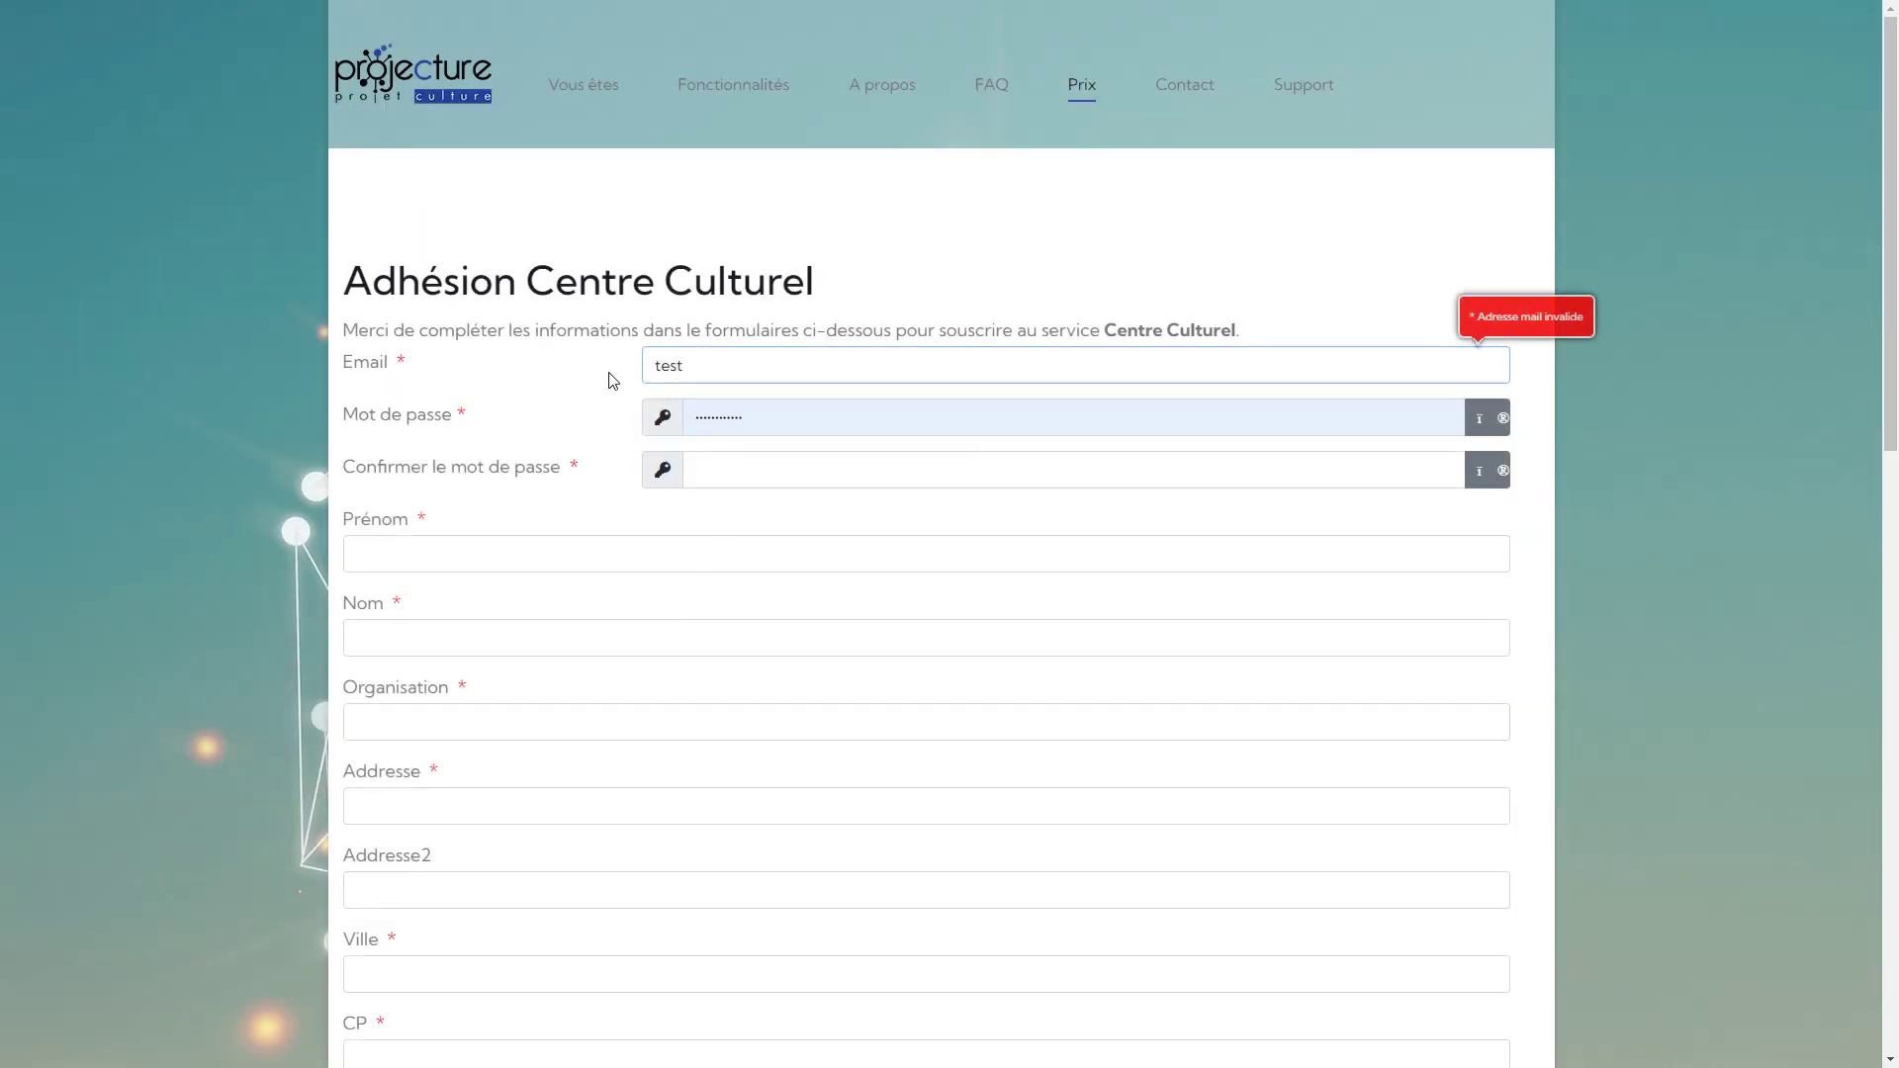
type("@test.com")
key("Tab")
key("BackSpace")
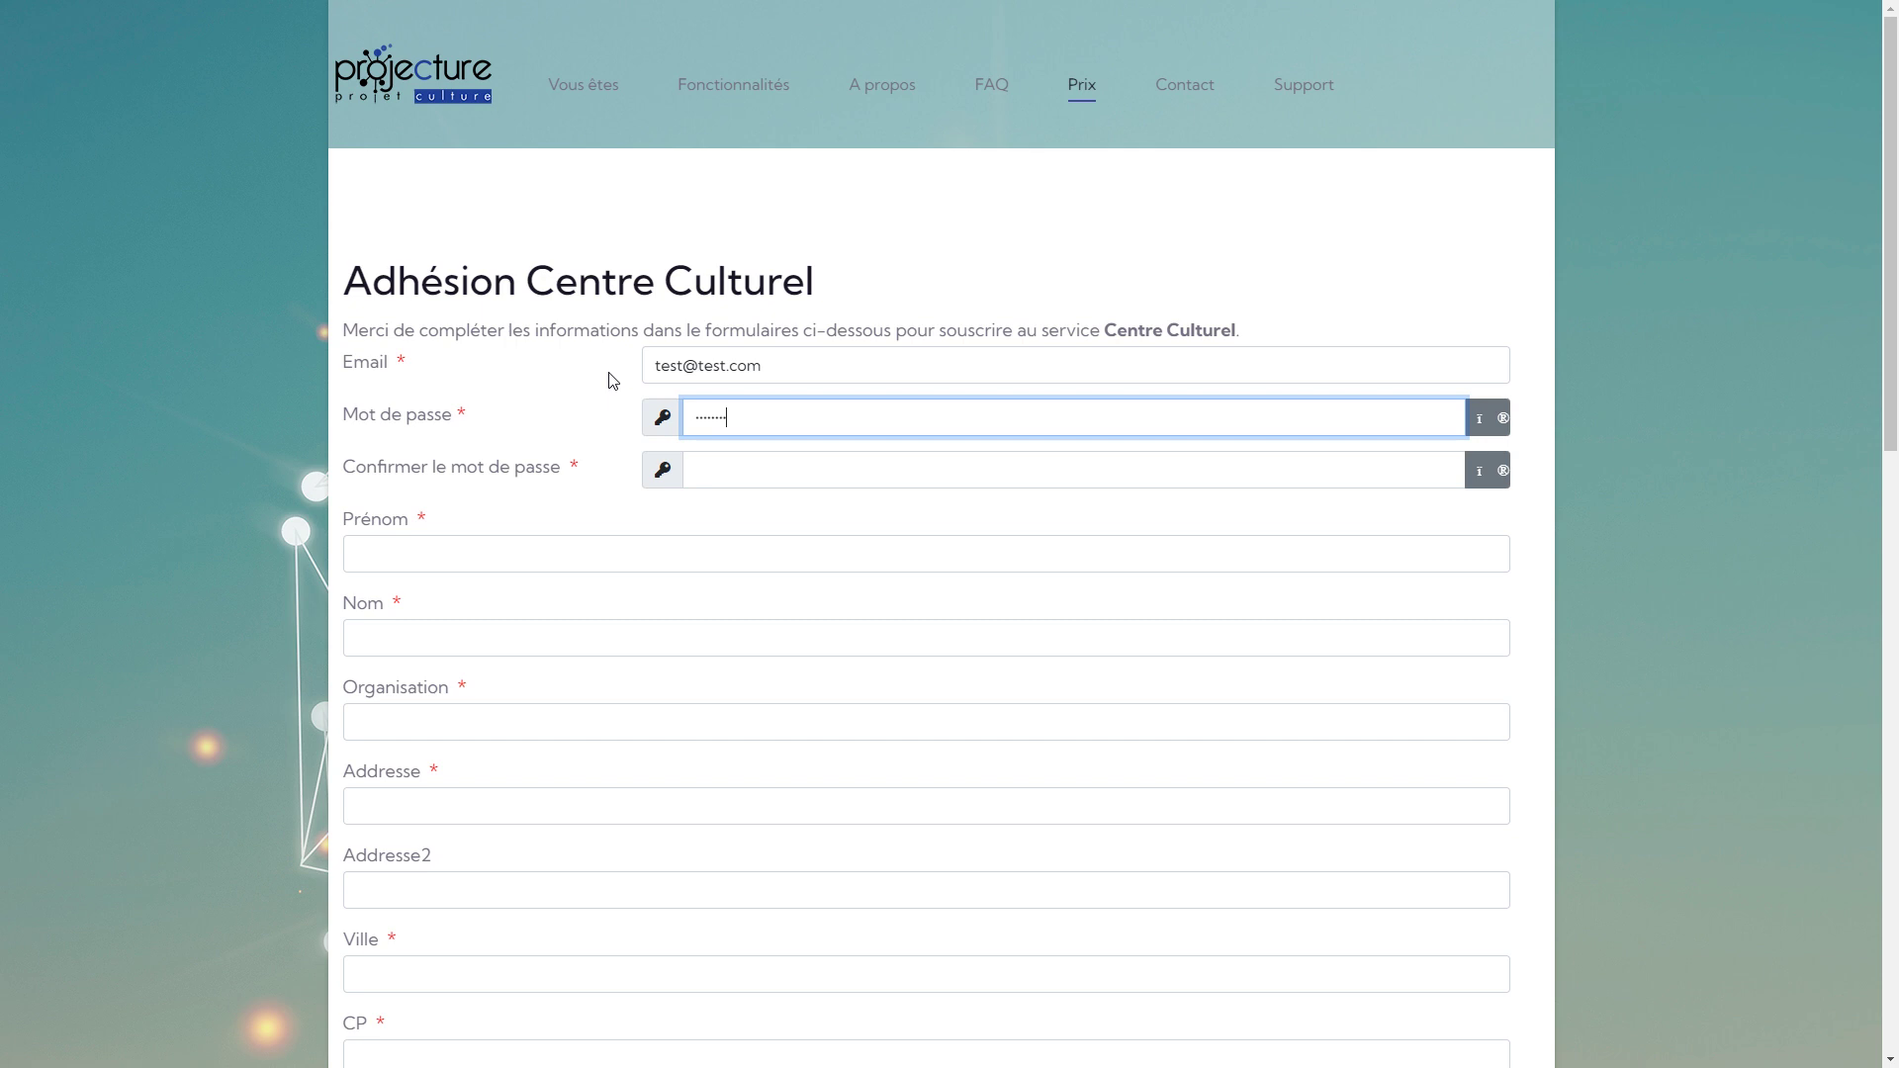
key("Tab")
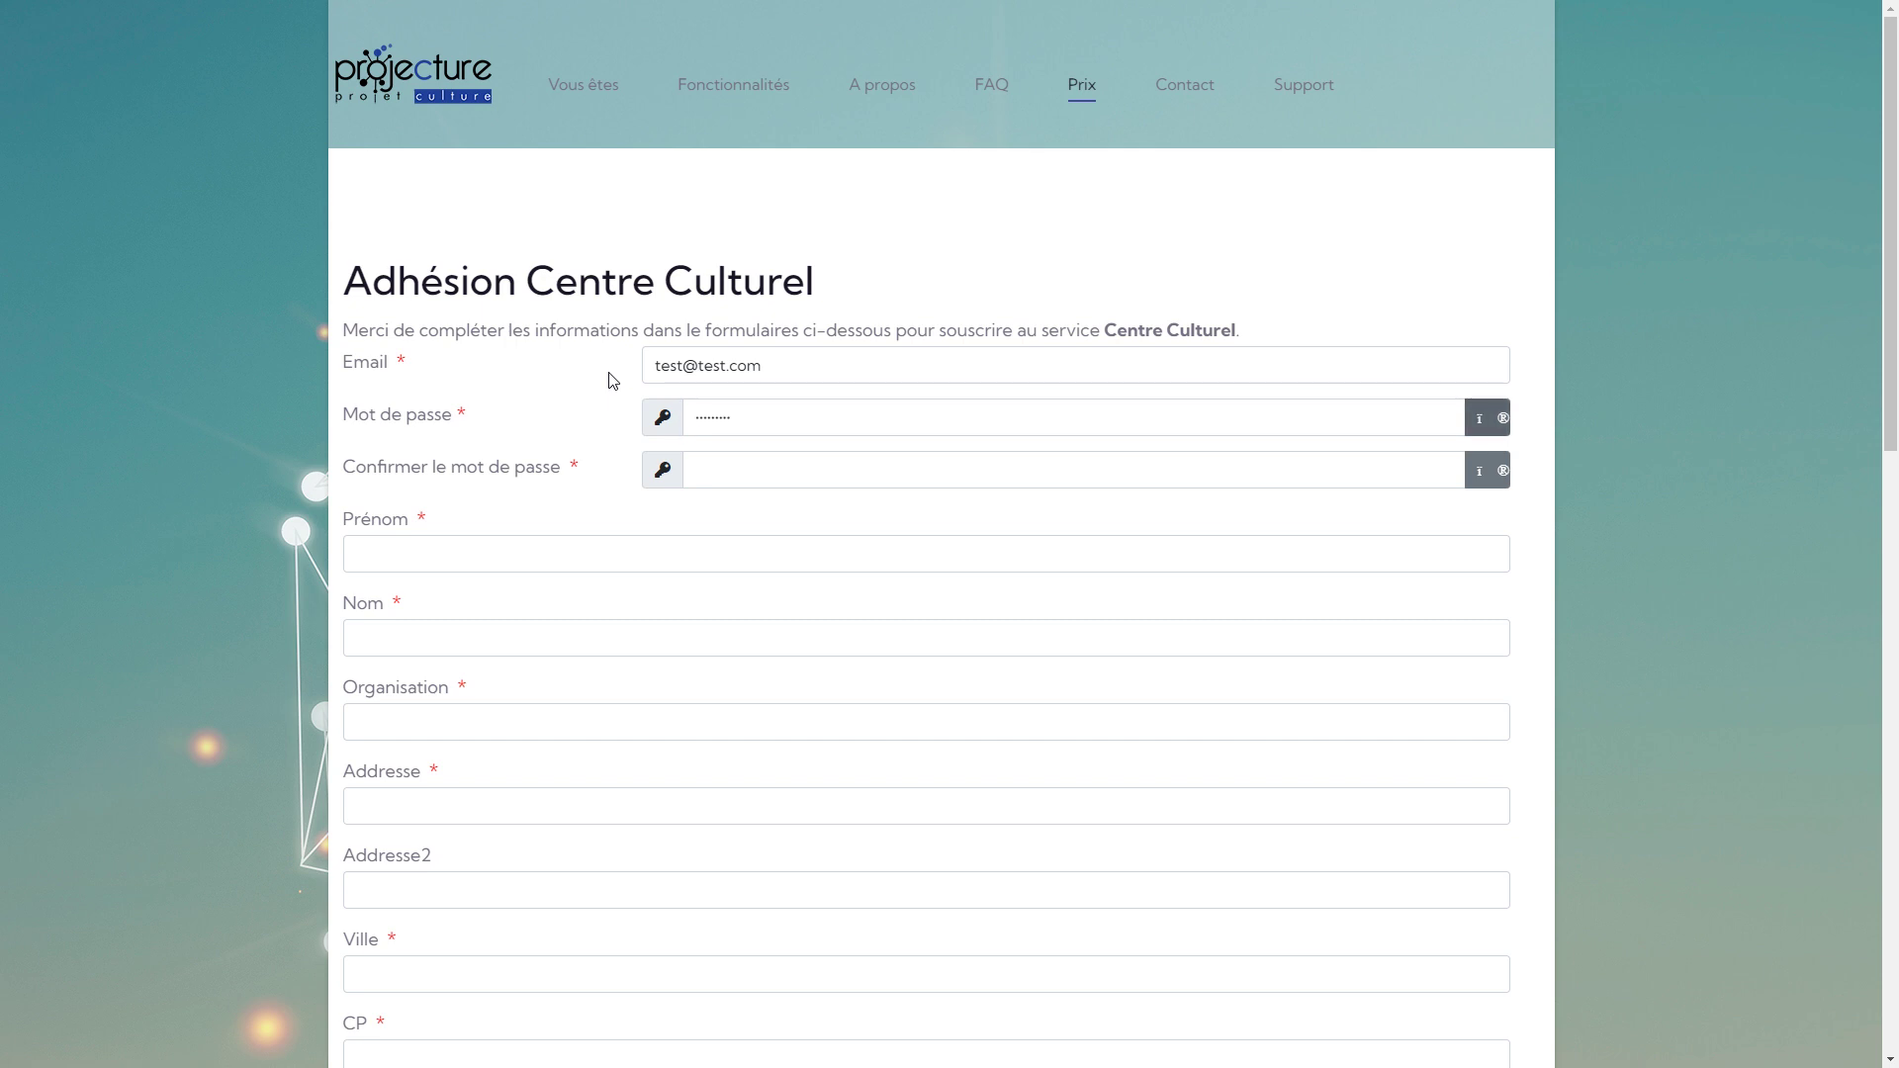
left_click(729, 460)
key("Escape")
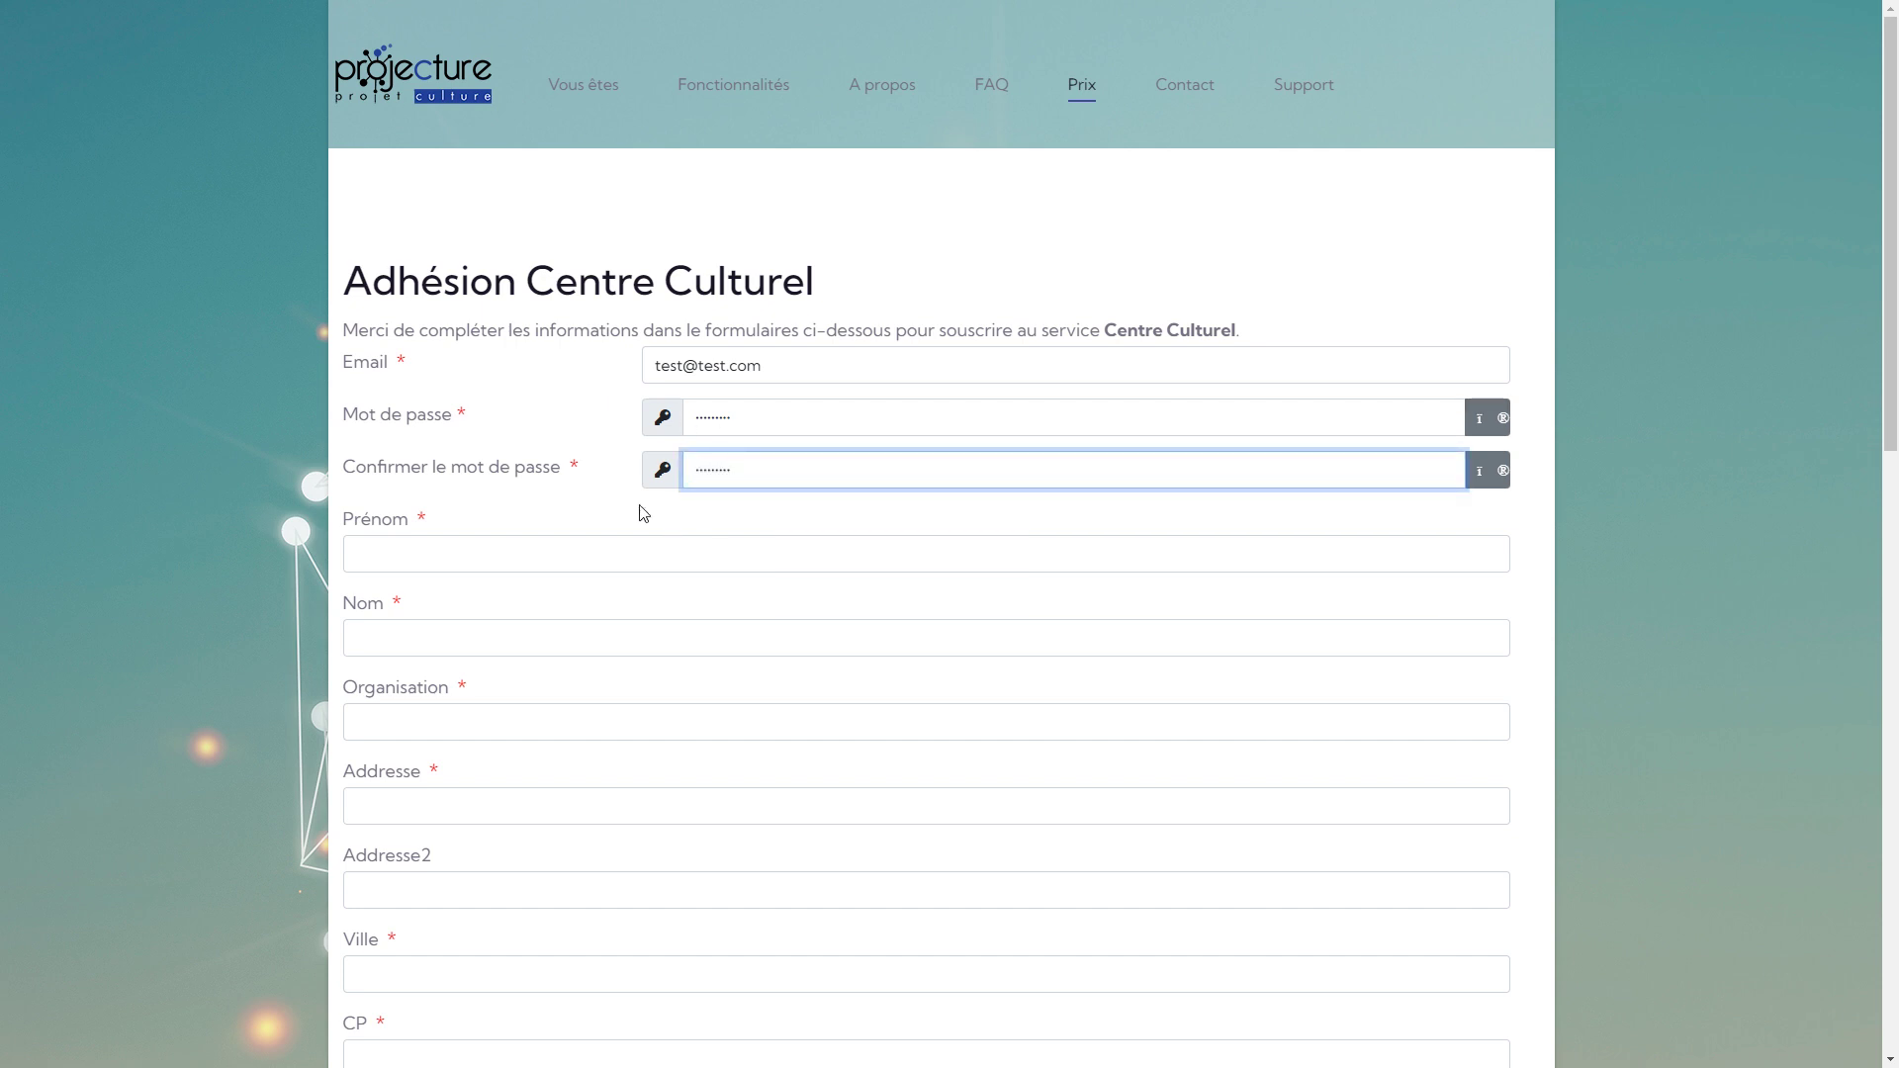
Fill in test first and last names, organisation TEST, and the test street, city and postcode.
left_click(535, 541)
type("Test")
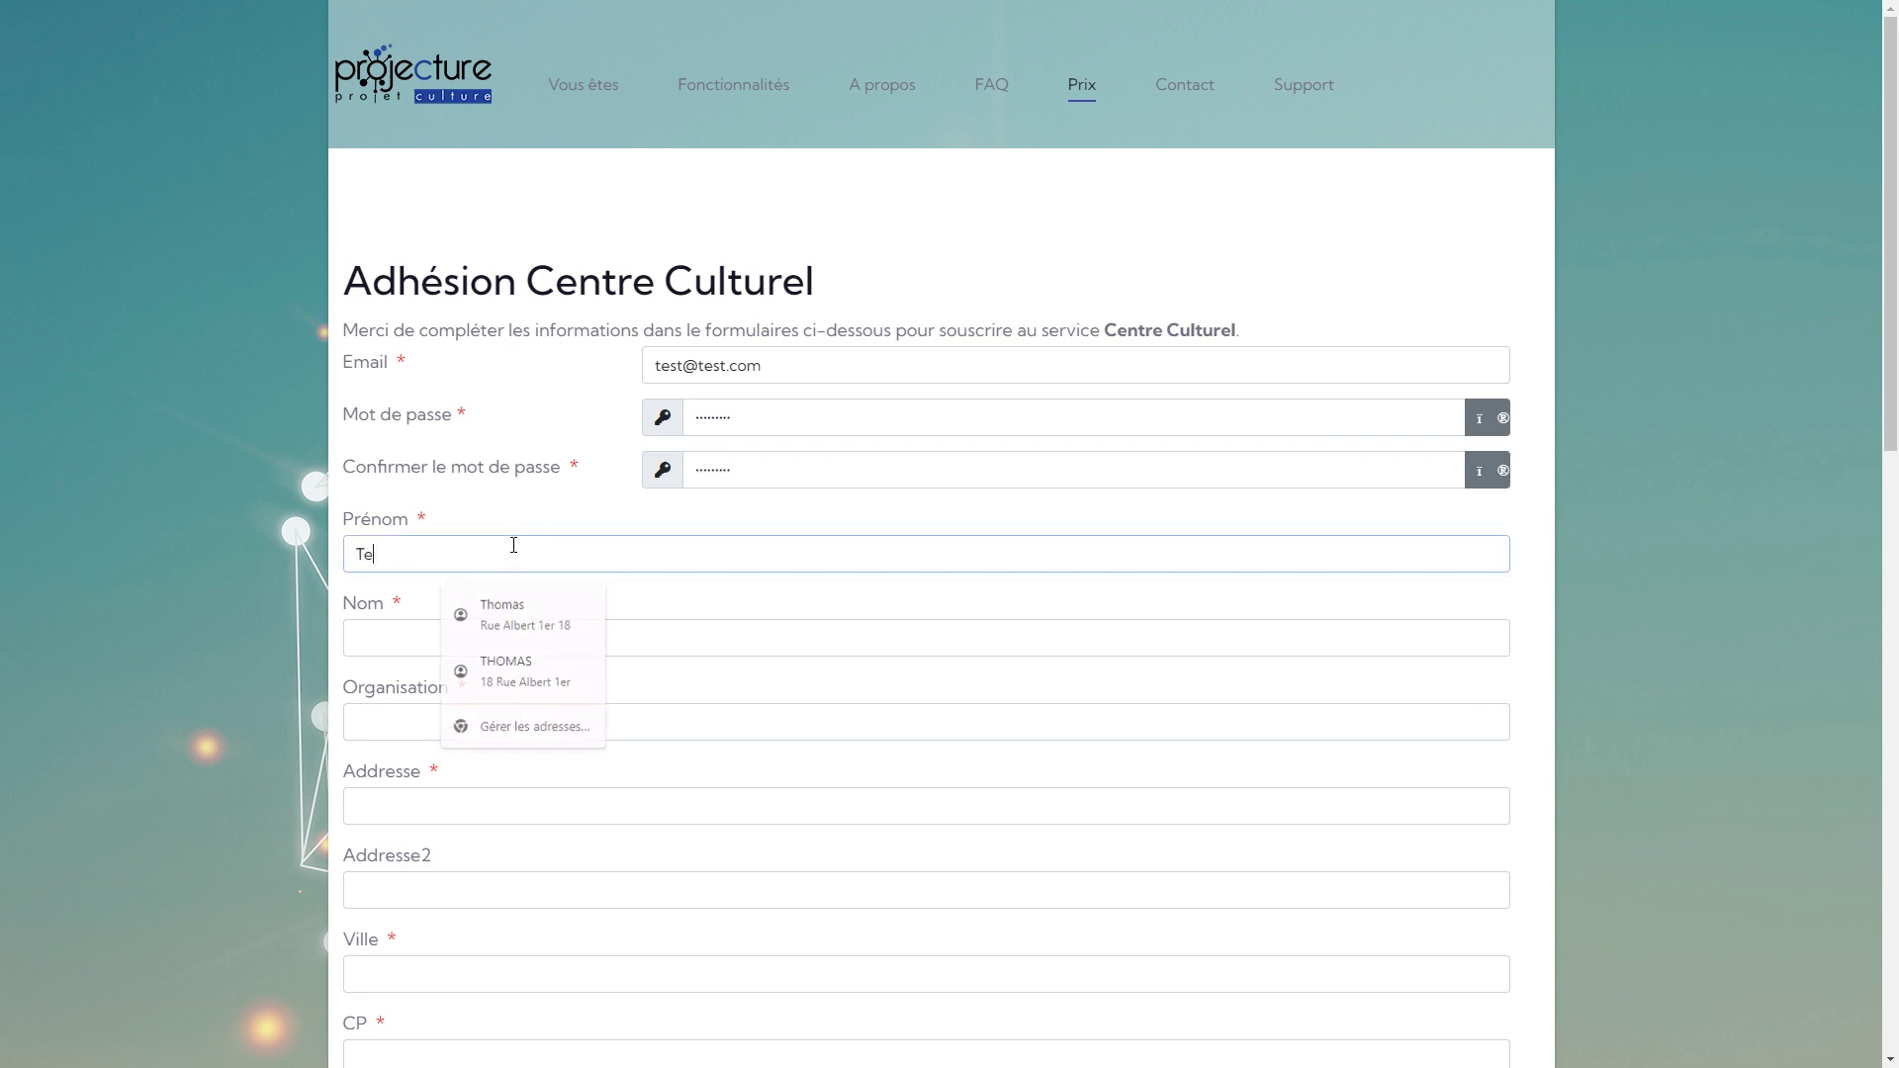
key("Tab")
type("Test")
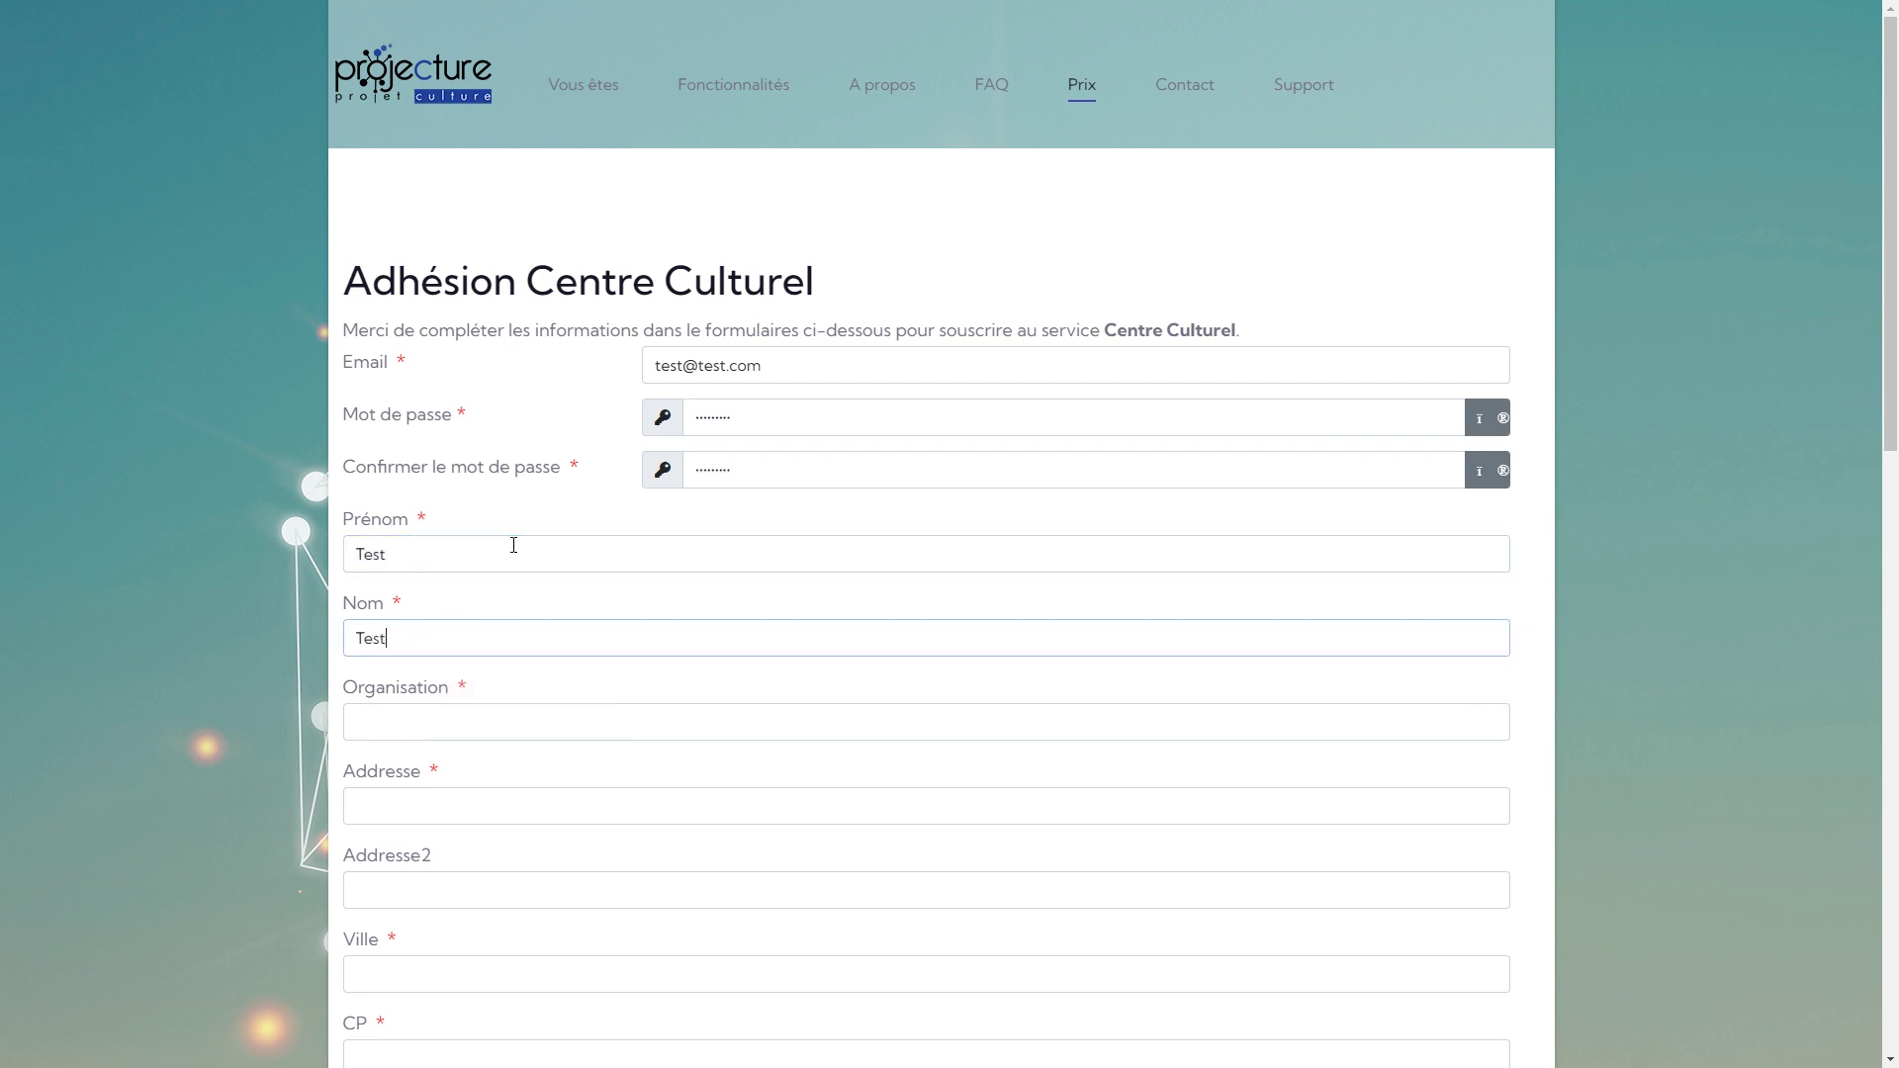
key("Tab")
type("TEST")
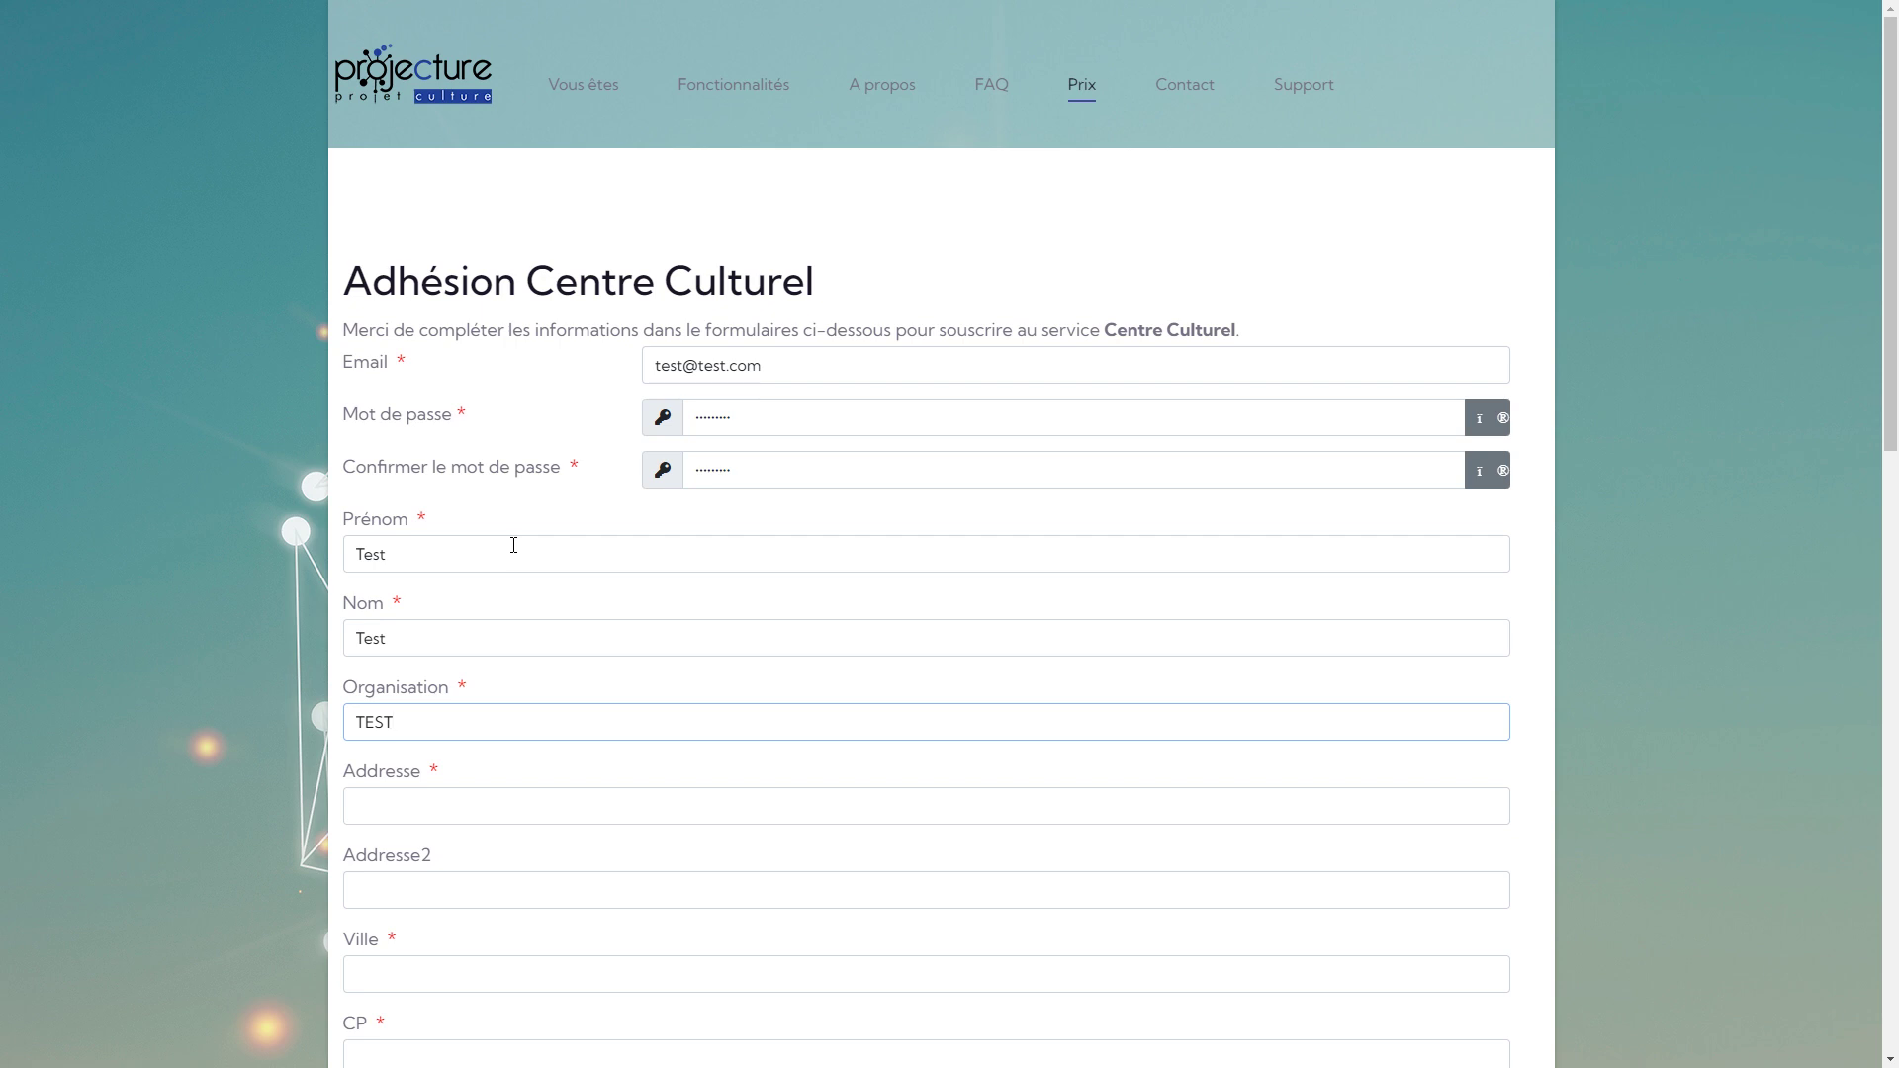
key("Tab")
type("Rue de ")
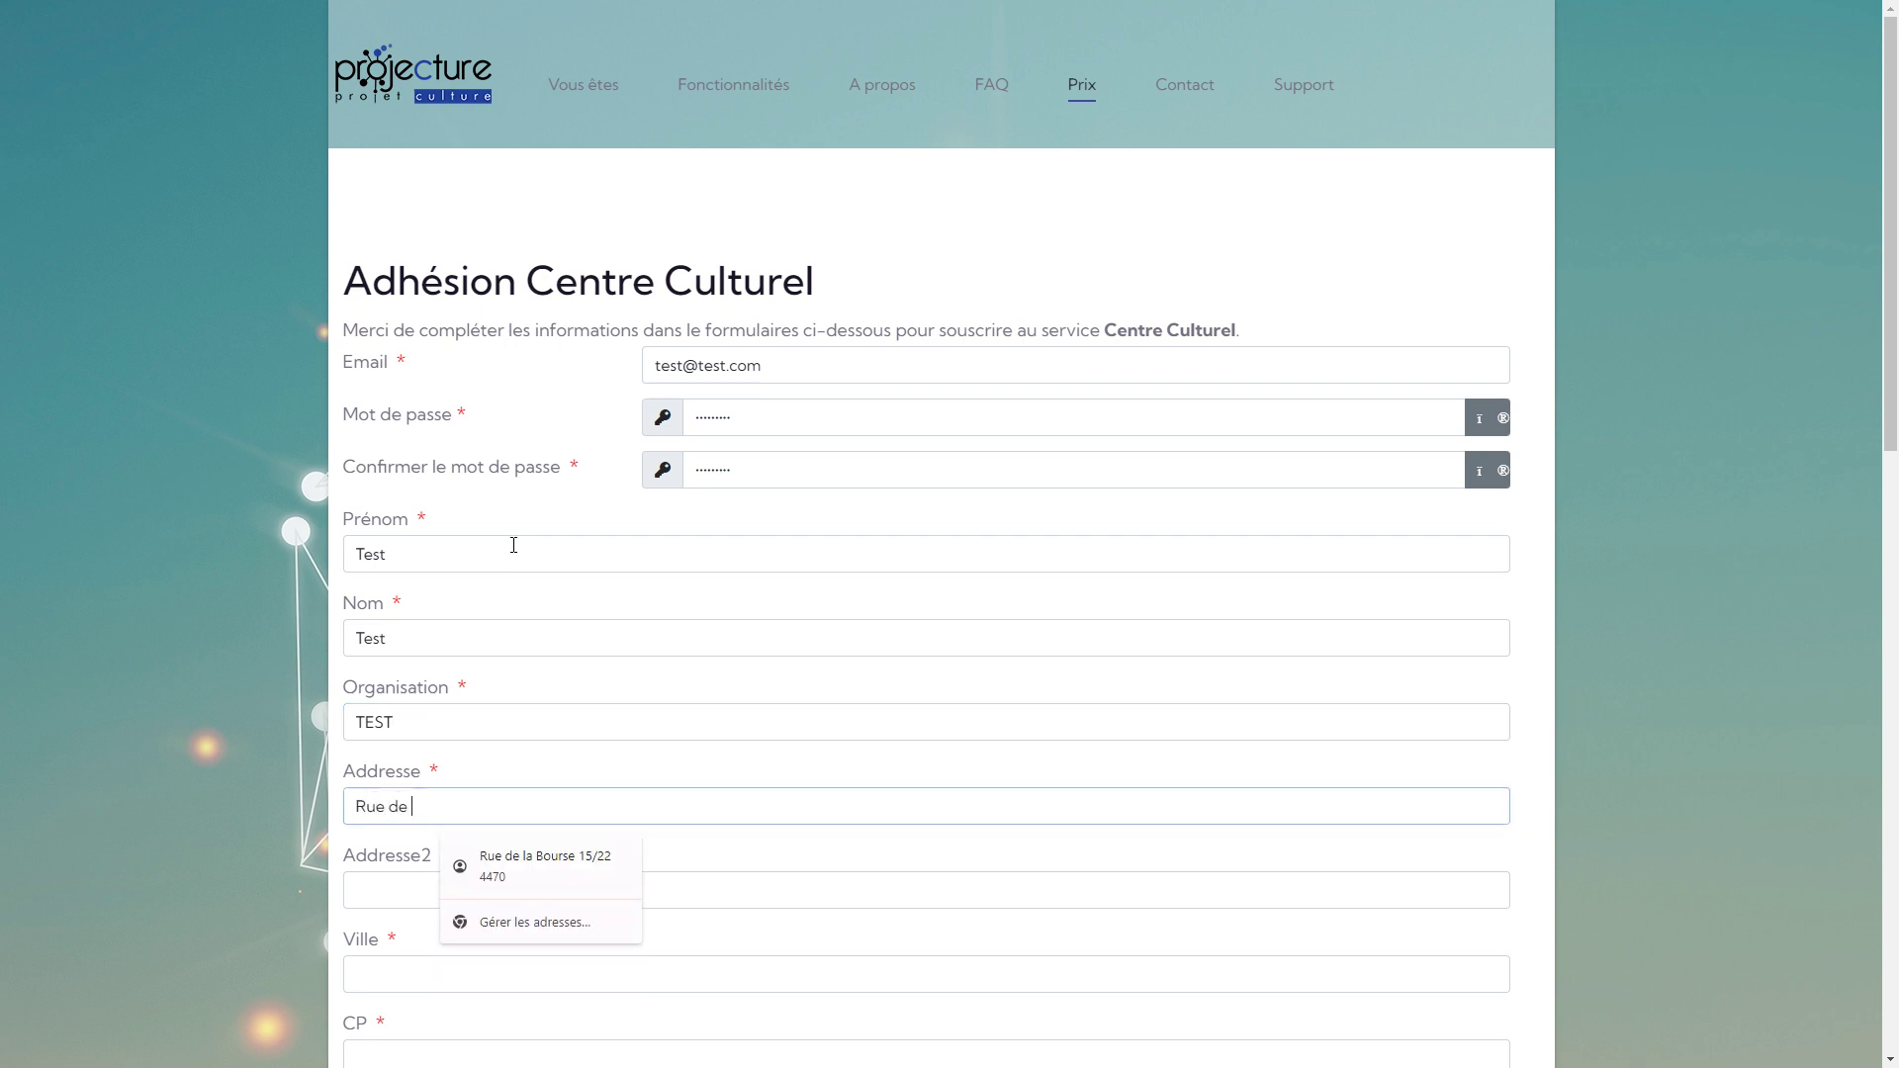
type("ltest")
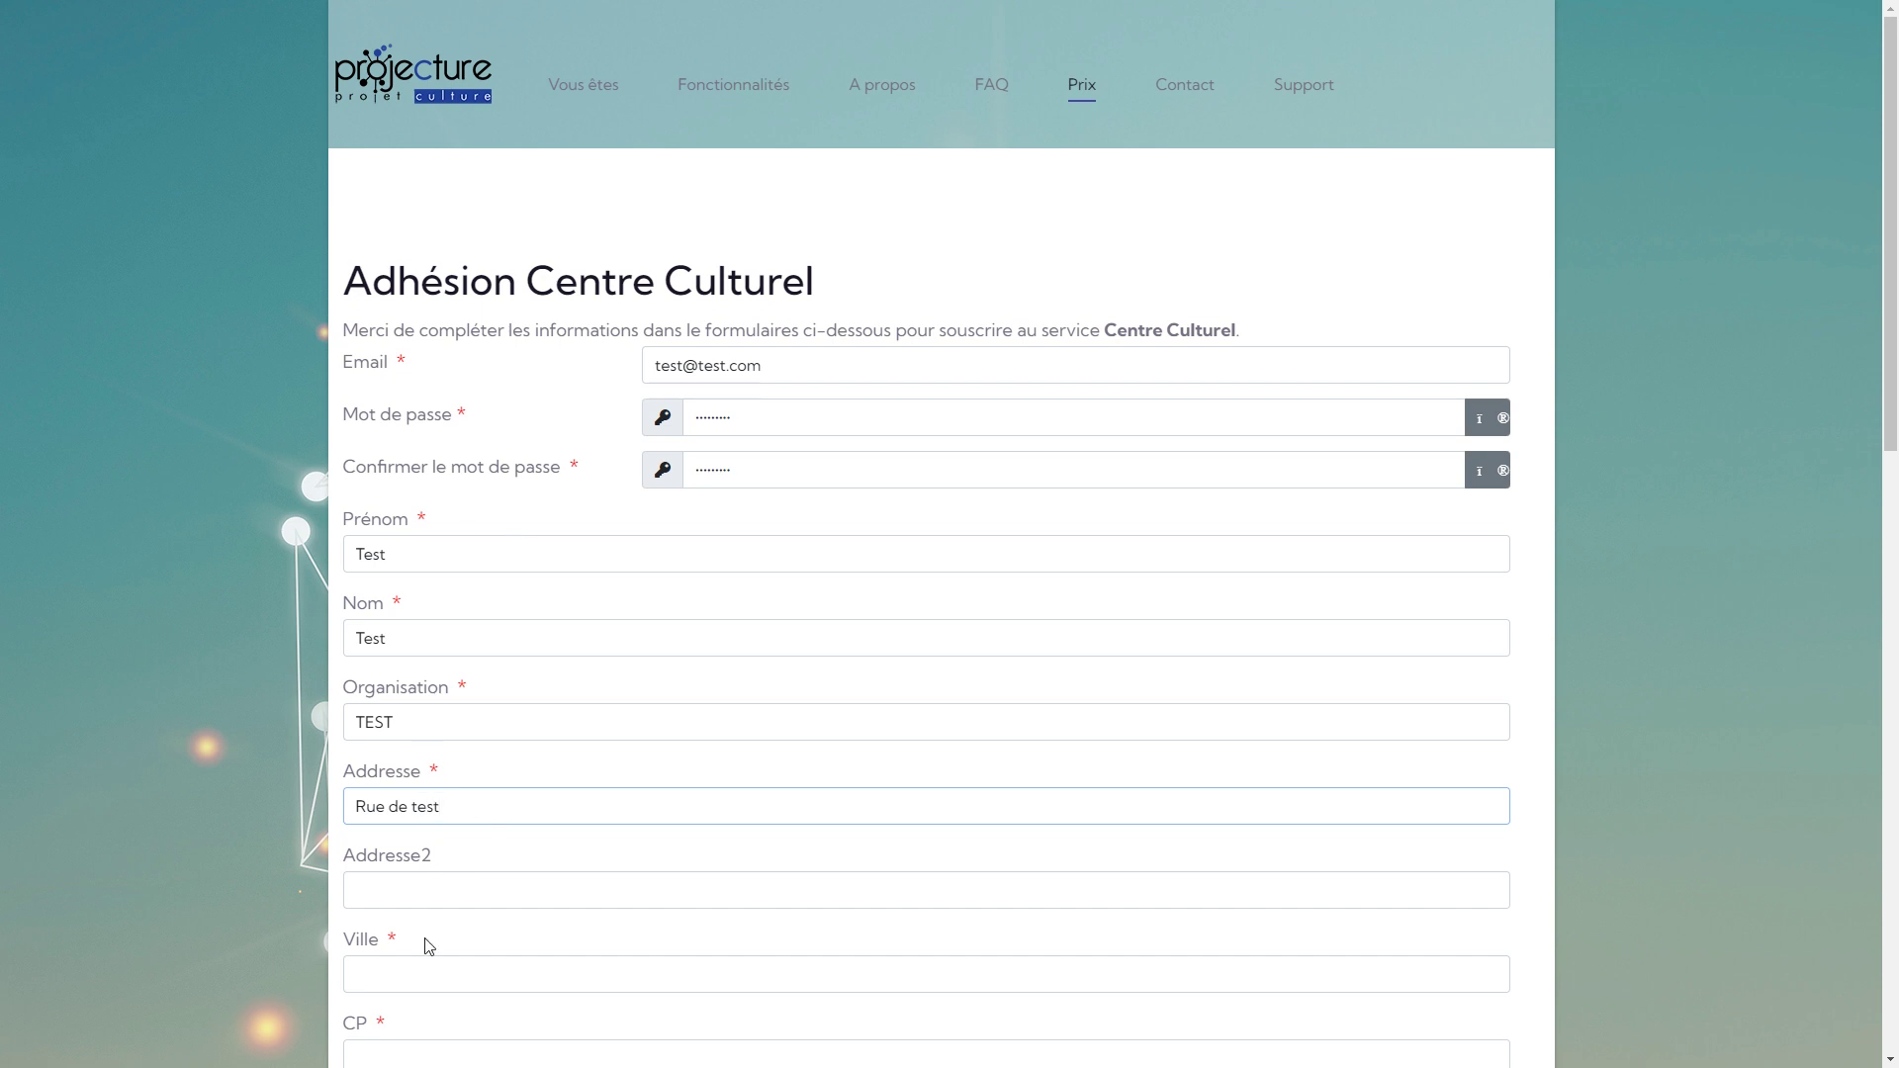
left_click(409, 975)
type("Test")
key("Tab")
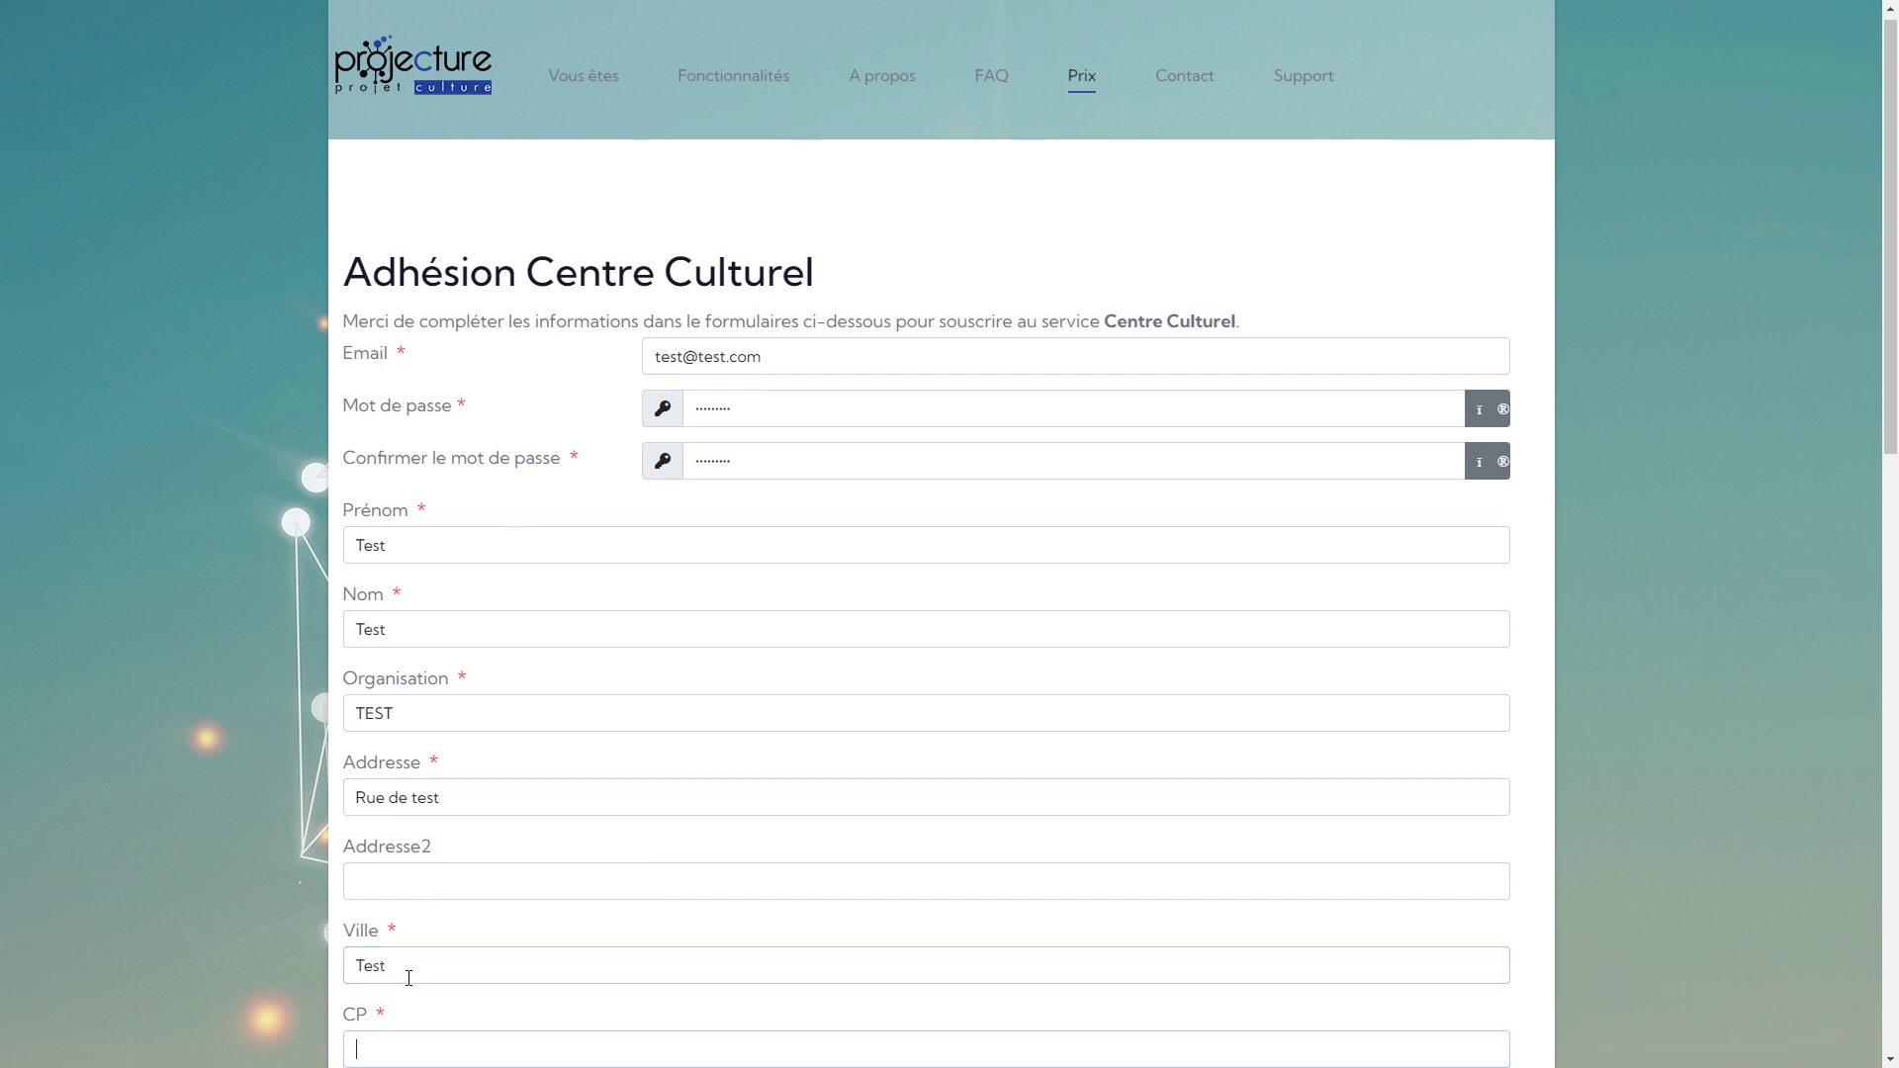
type("4400")
key("Tab")
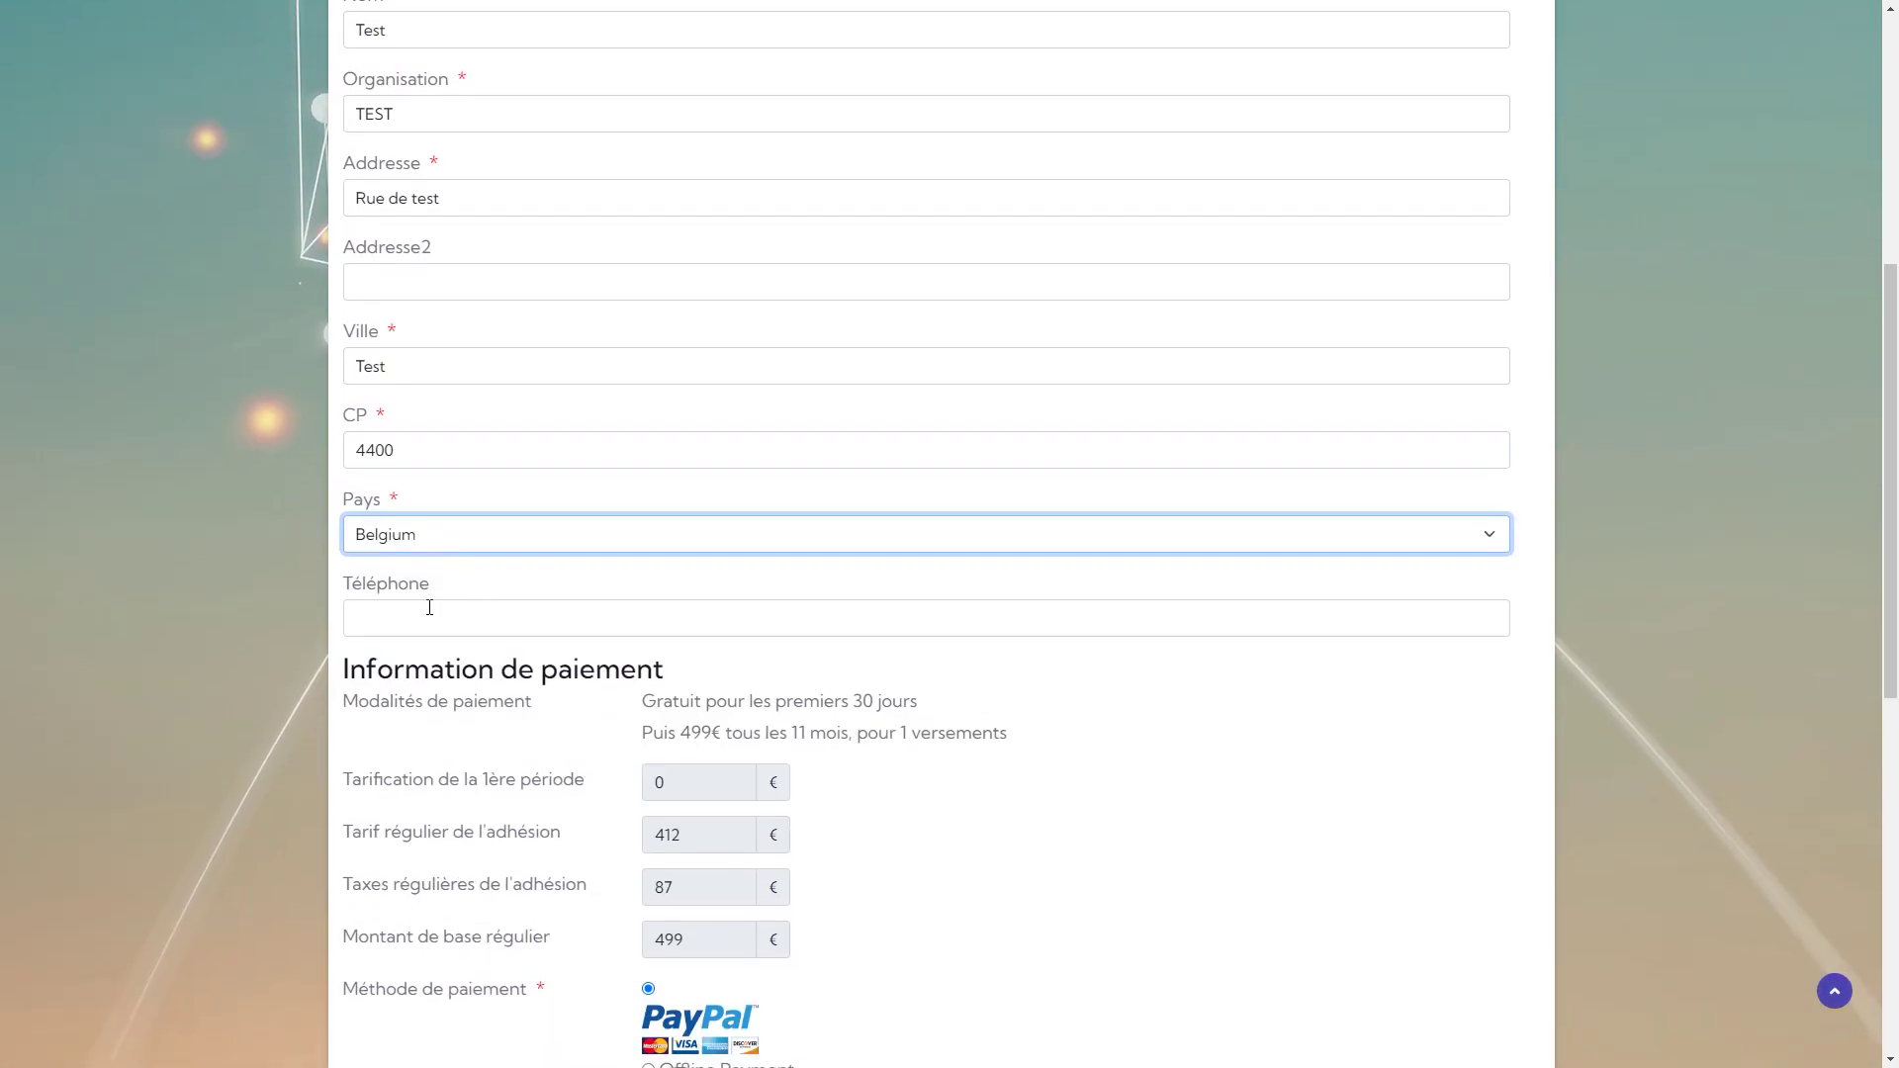
Choose Offline Payment and review the Conditions d'utilisation.
scroll(818, 788, "down", 3)
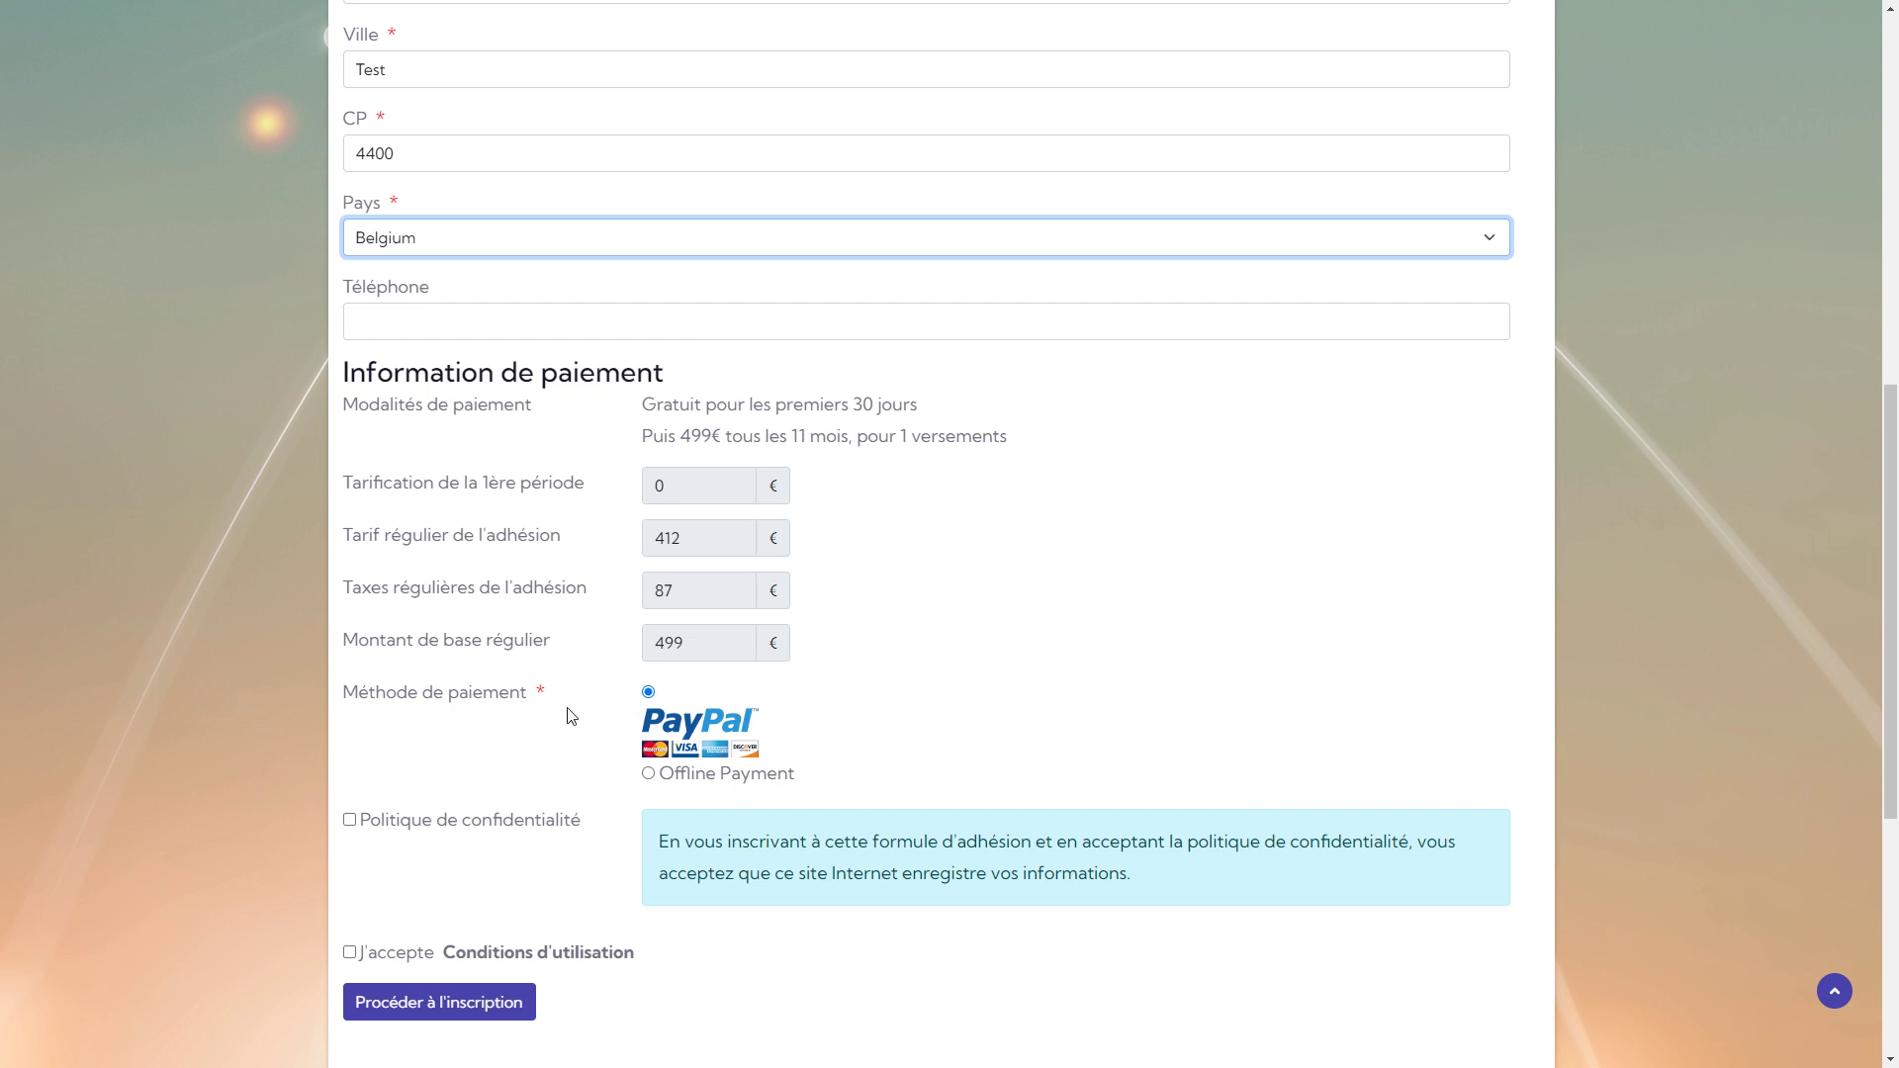
left_click(650, 776)
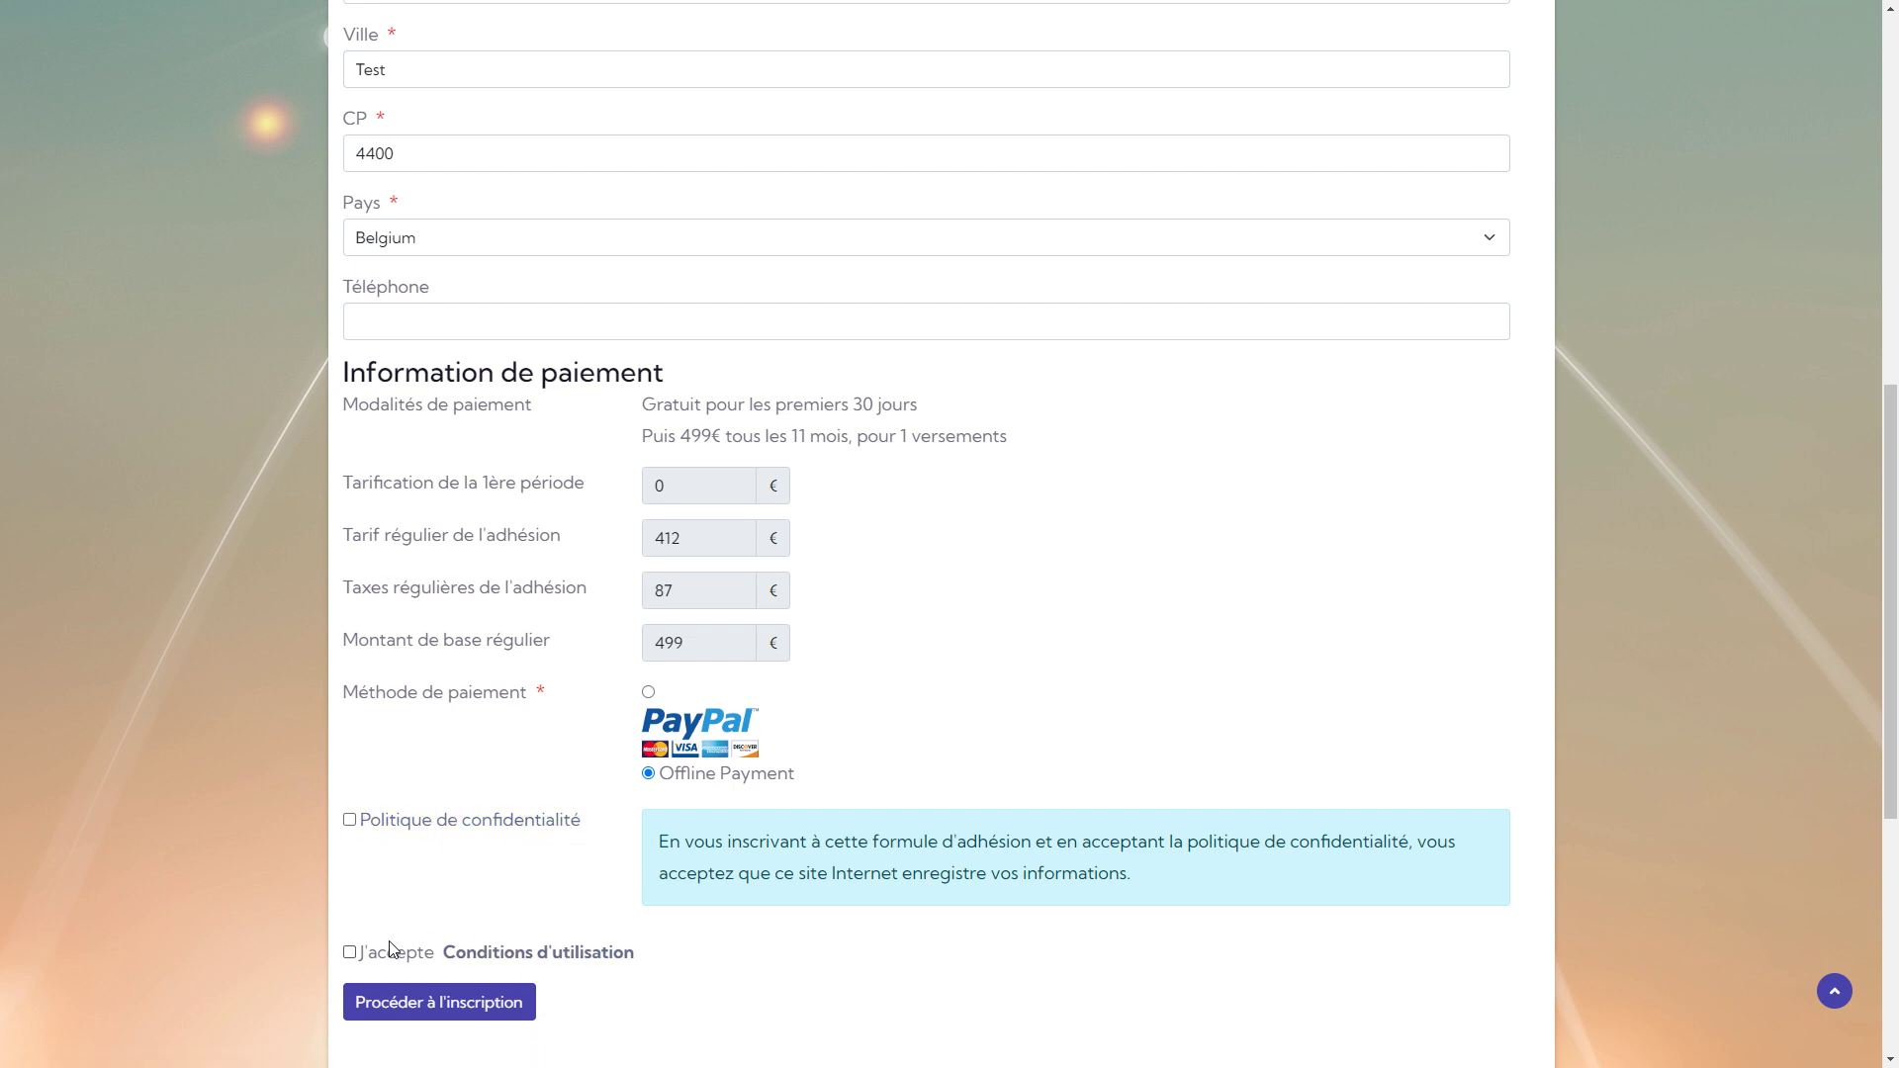
left_click(506, 953)
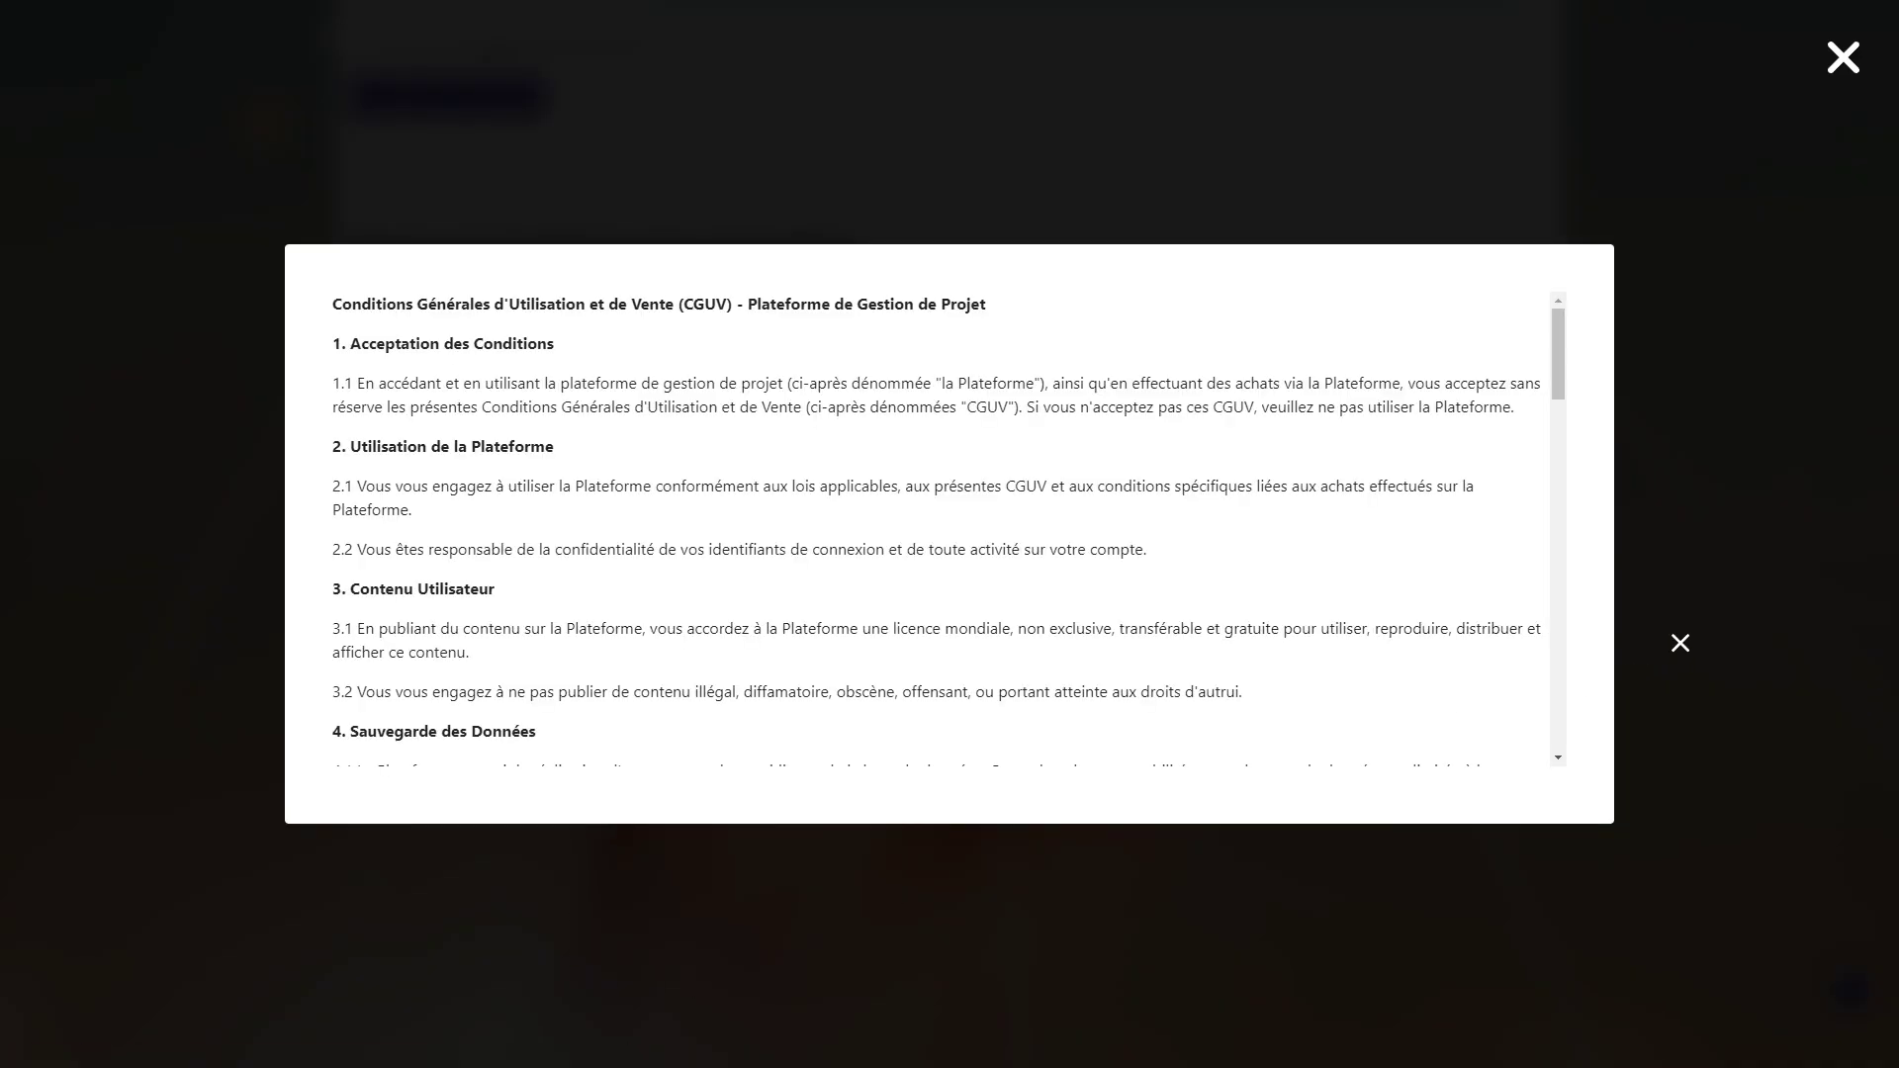
left_click(1678, 640)
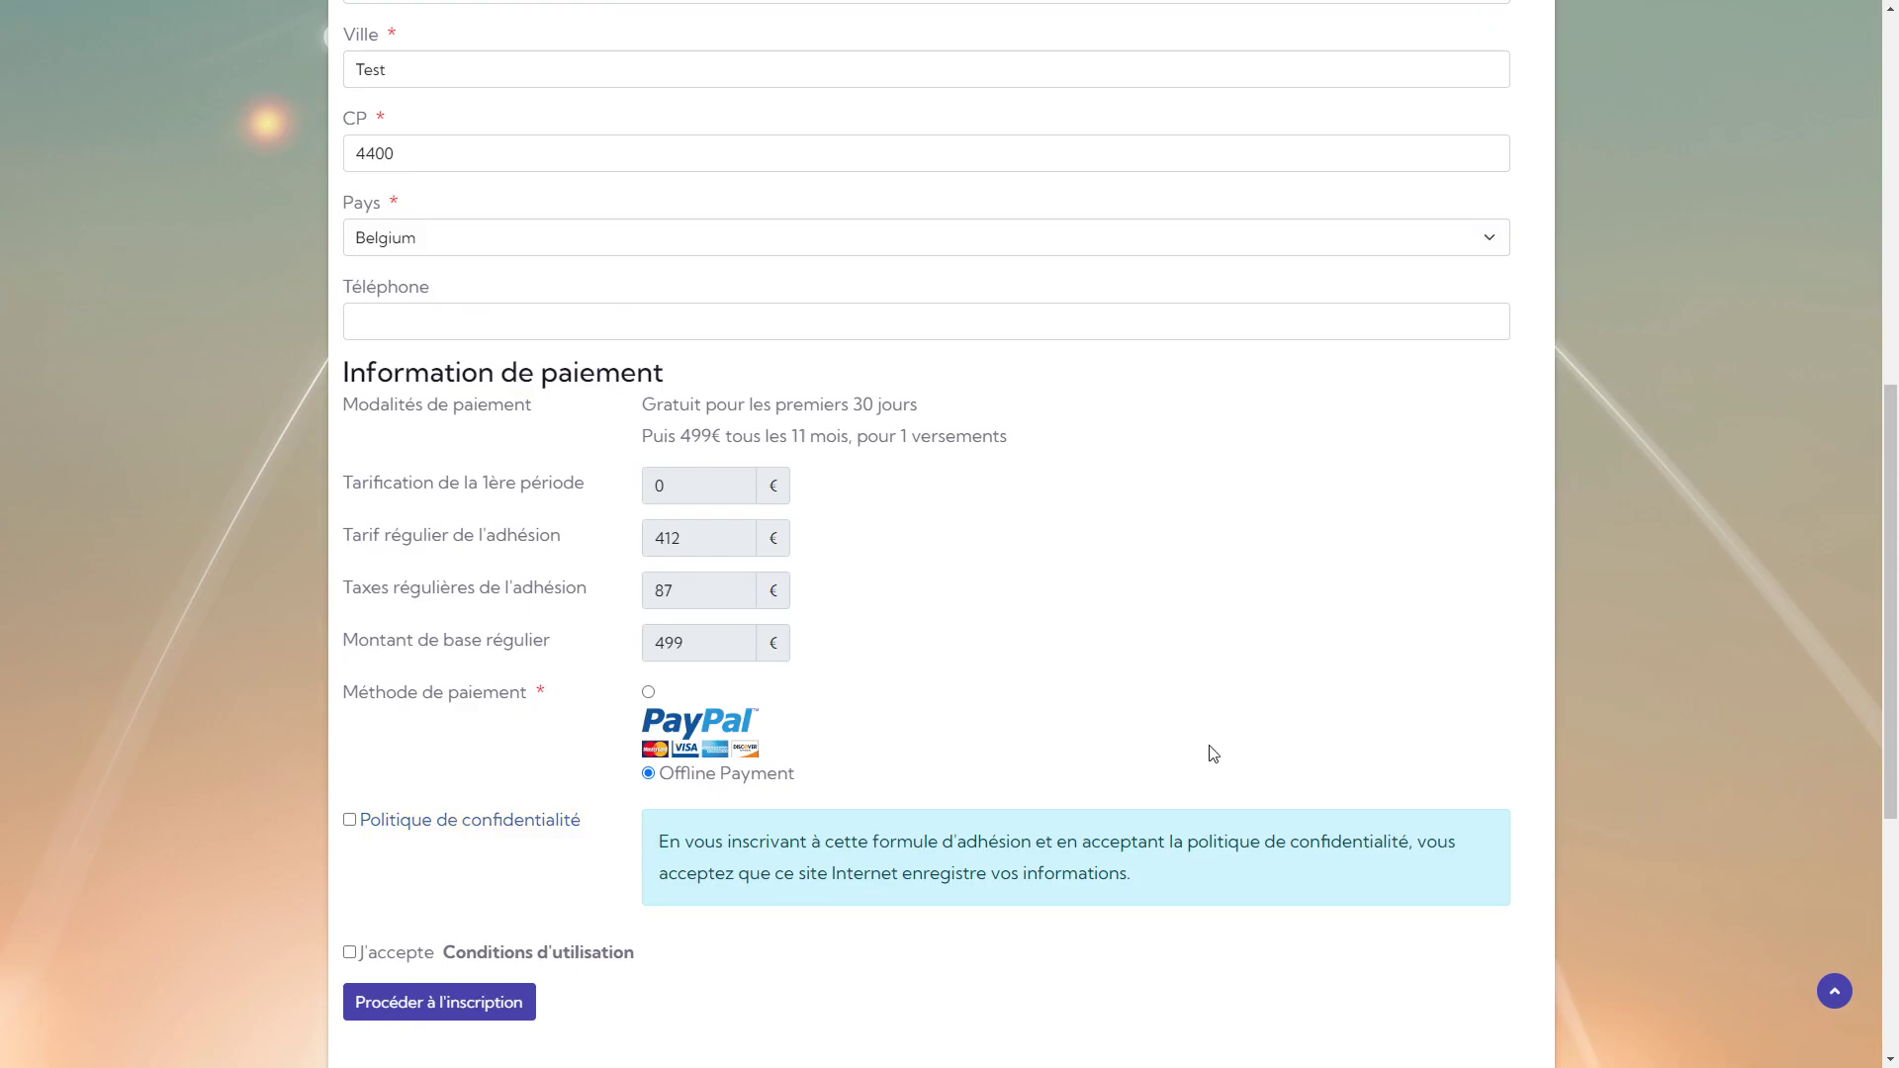
Accept the privacy policy and terms of use, then submit the registration.
left_click(349, 820)
left_click(350, 952)
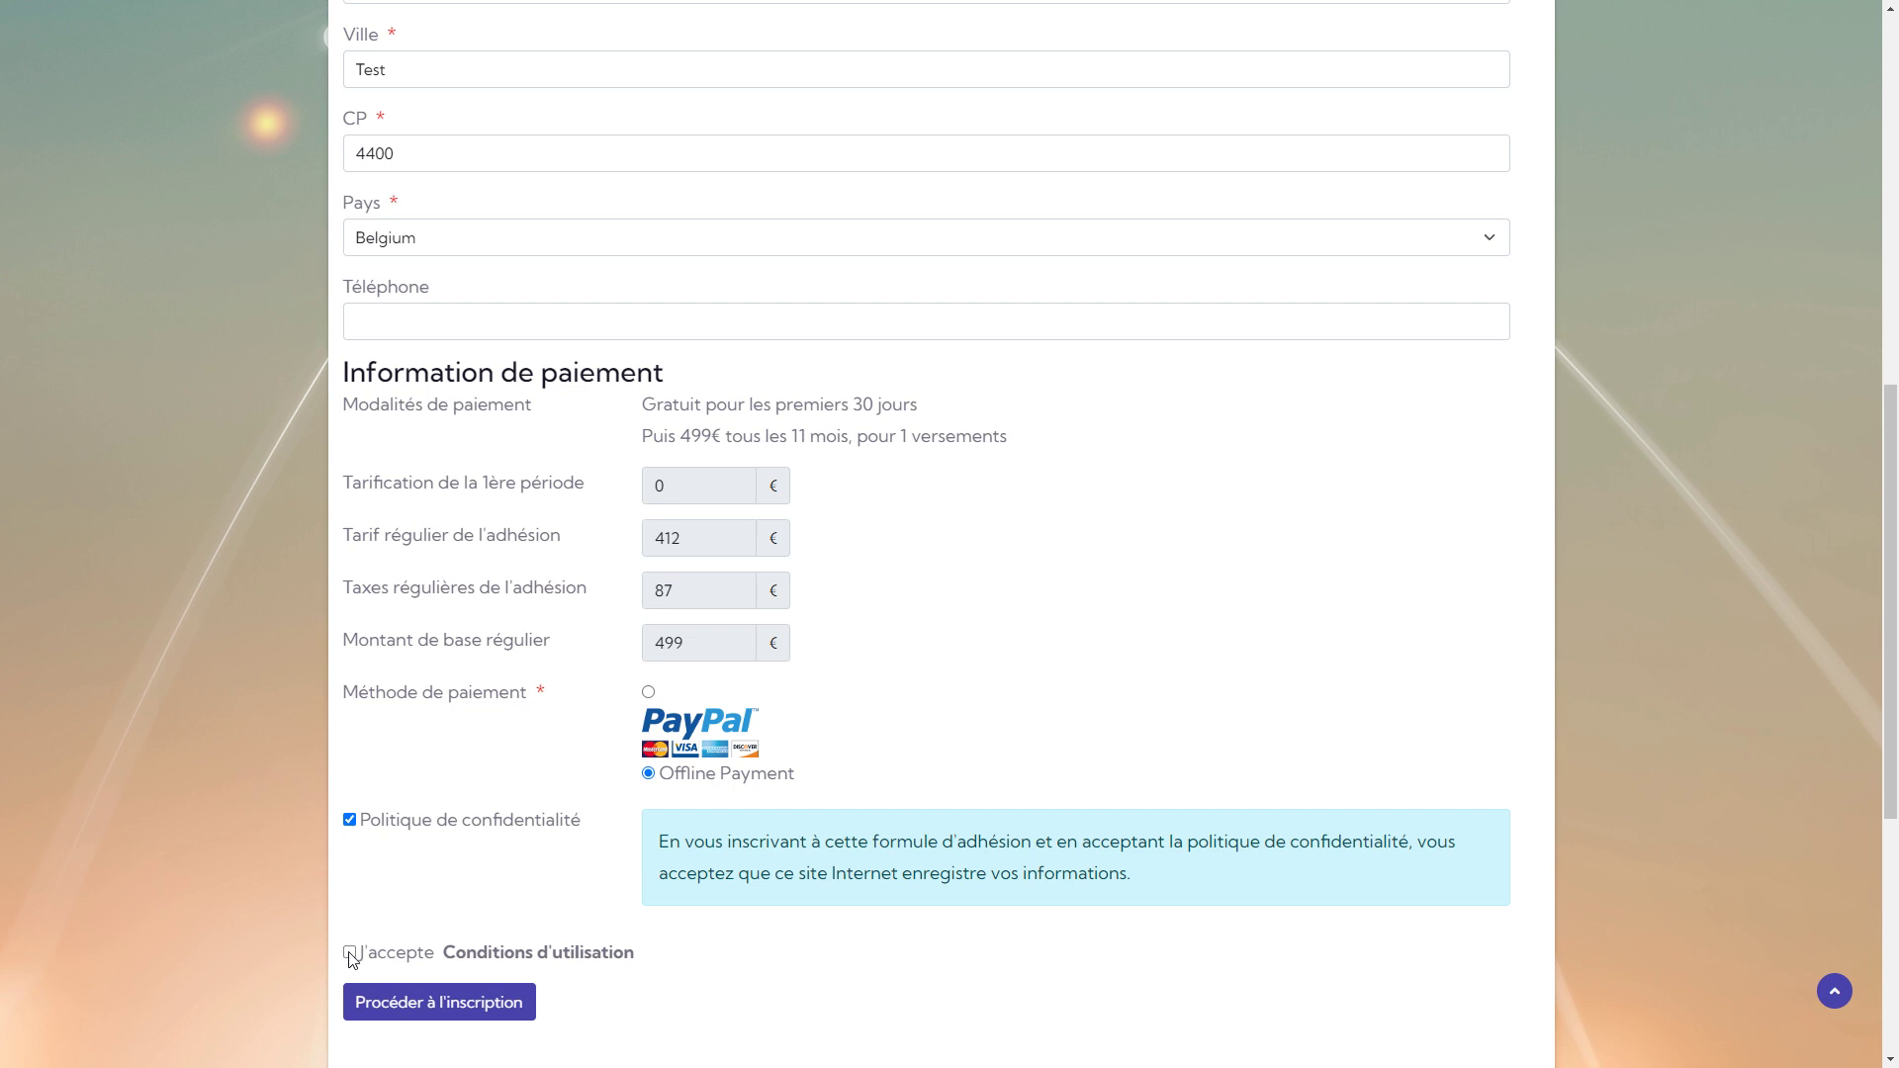
left_click(476, 1004)
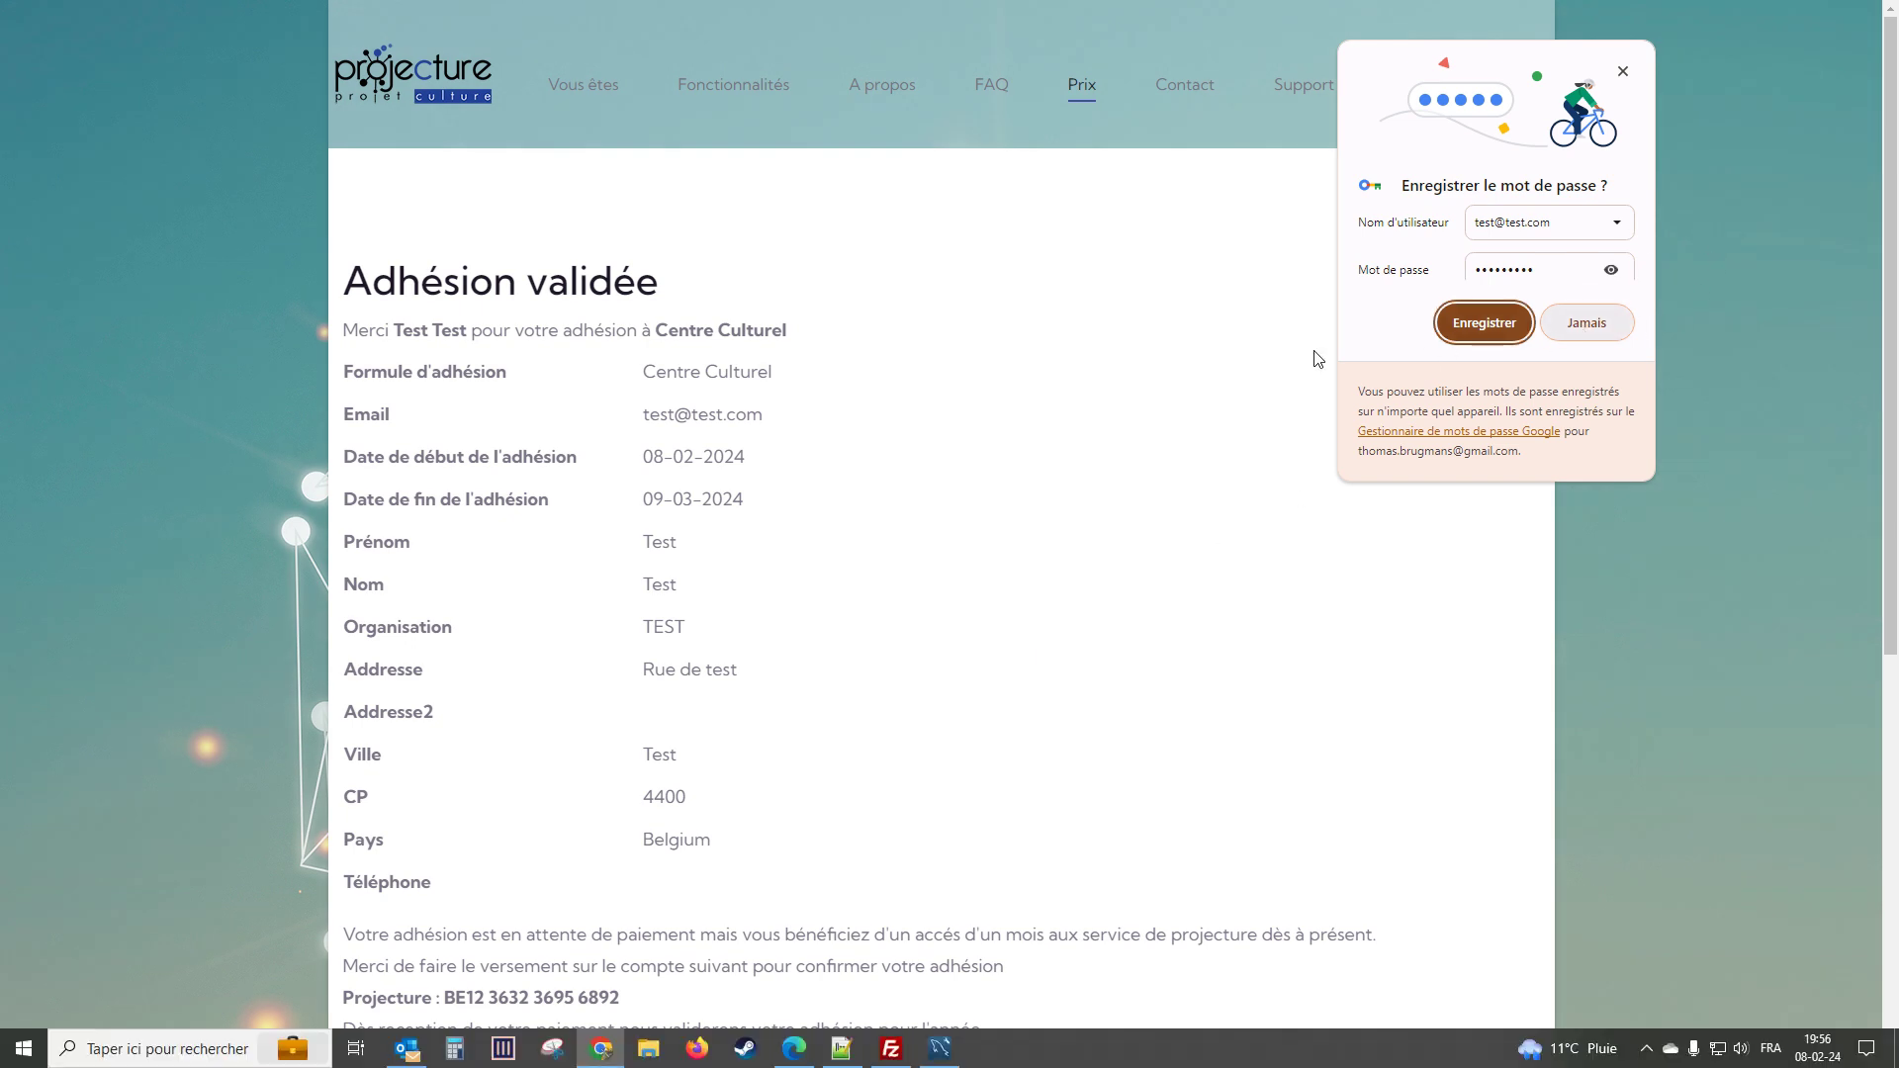
Decline Chrome's offer to save the password with Jamais.
left_click(1599, 324)
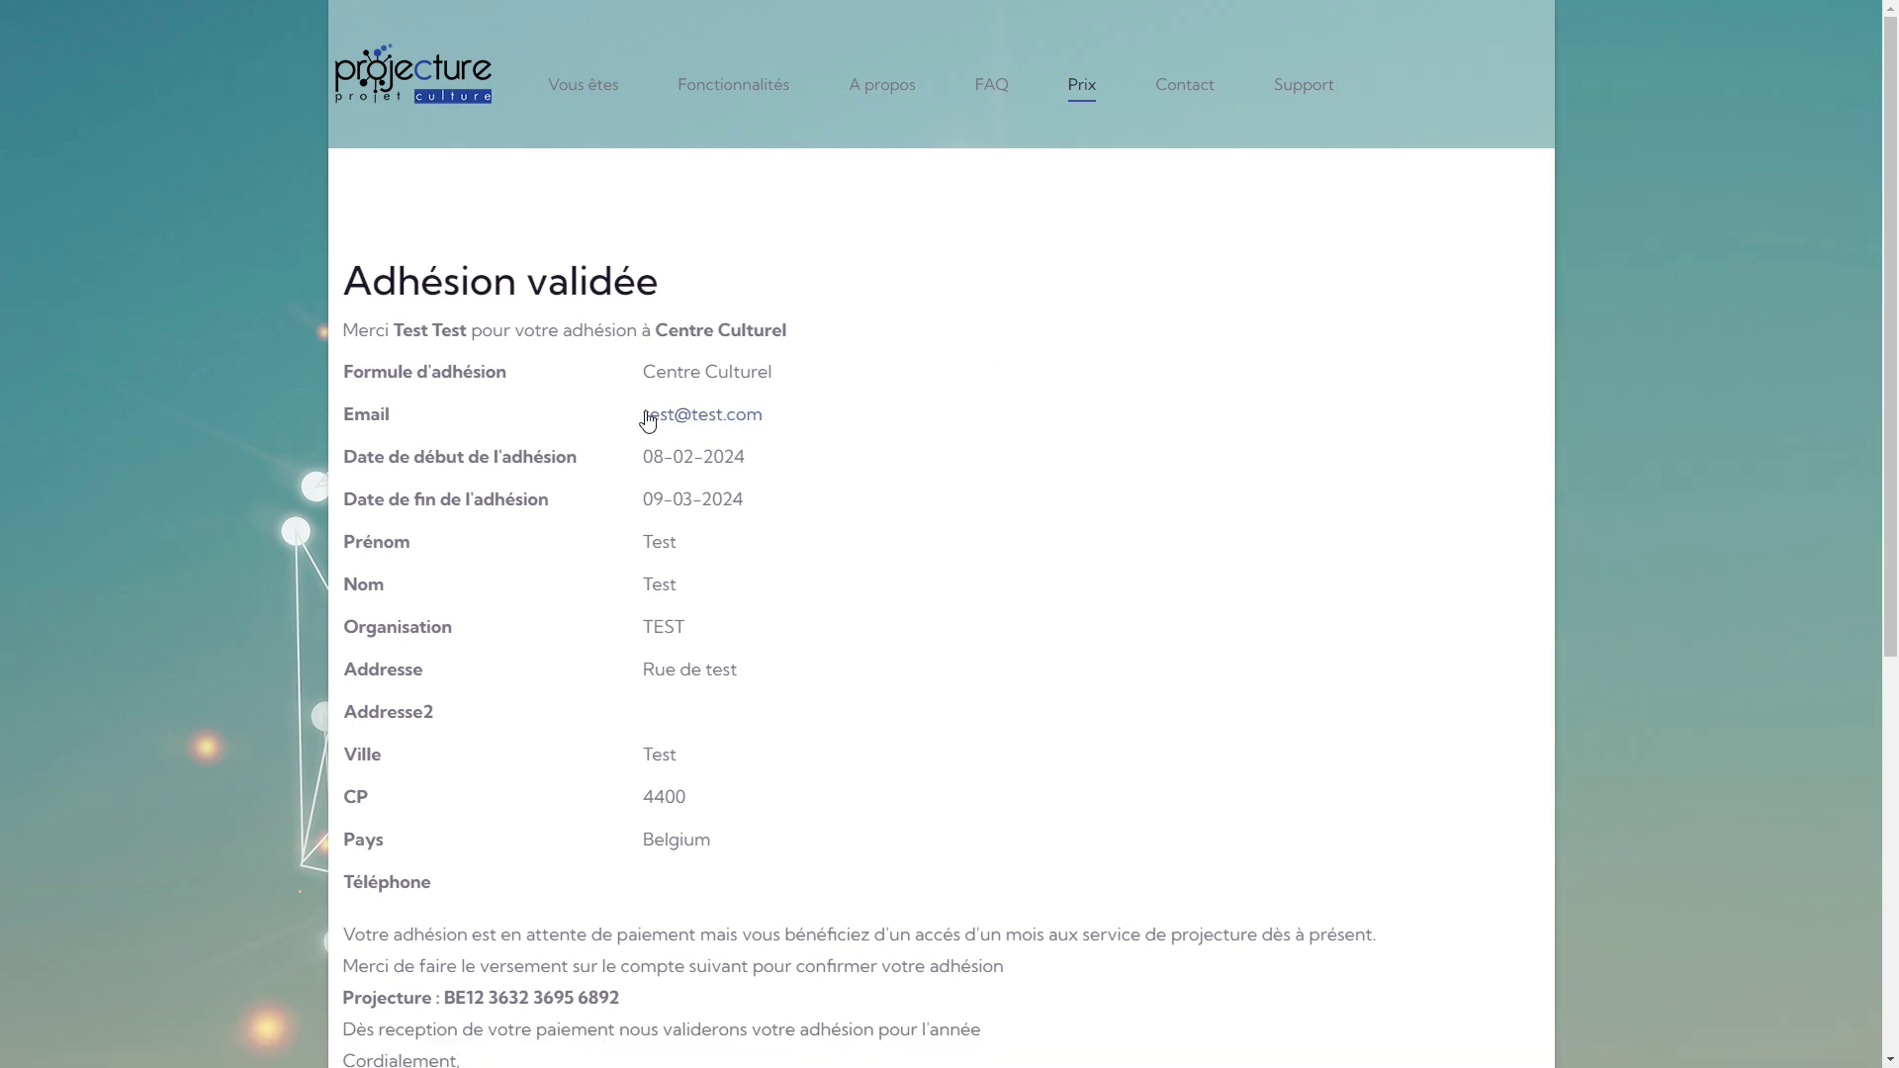
Sign in to the Centre culturel login with the new test account's credentials.
mouse_move(576, 137)
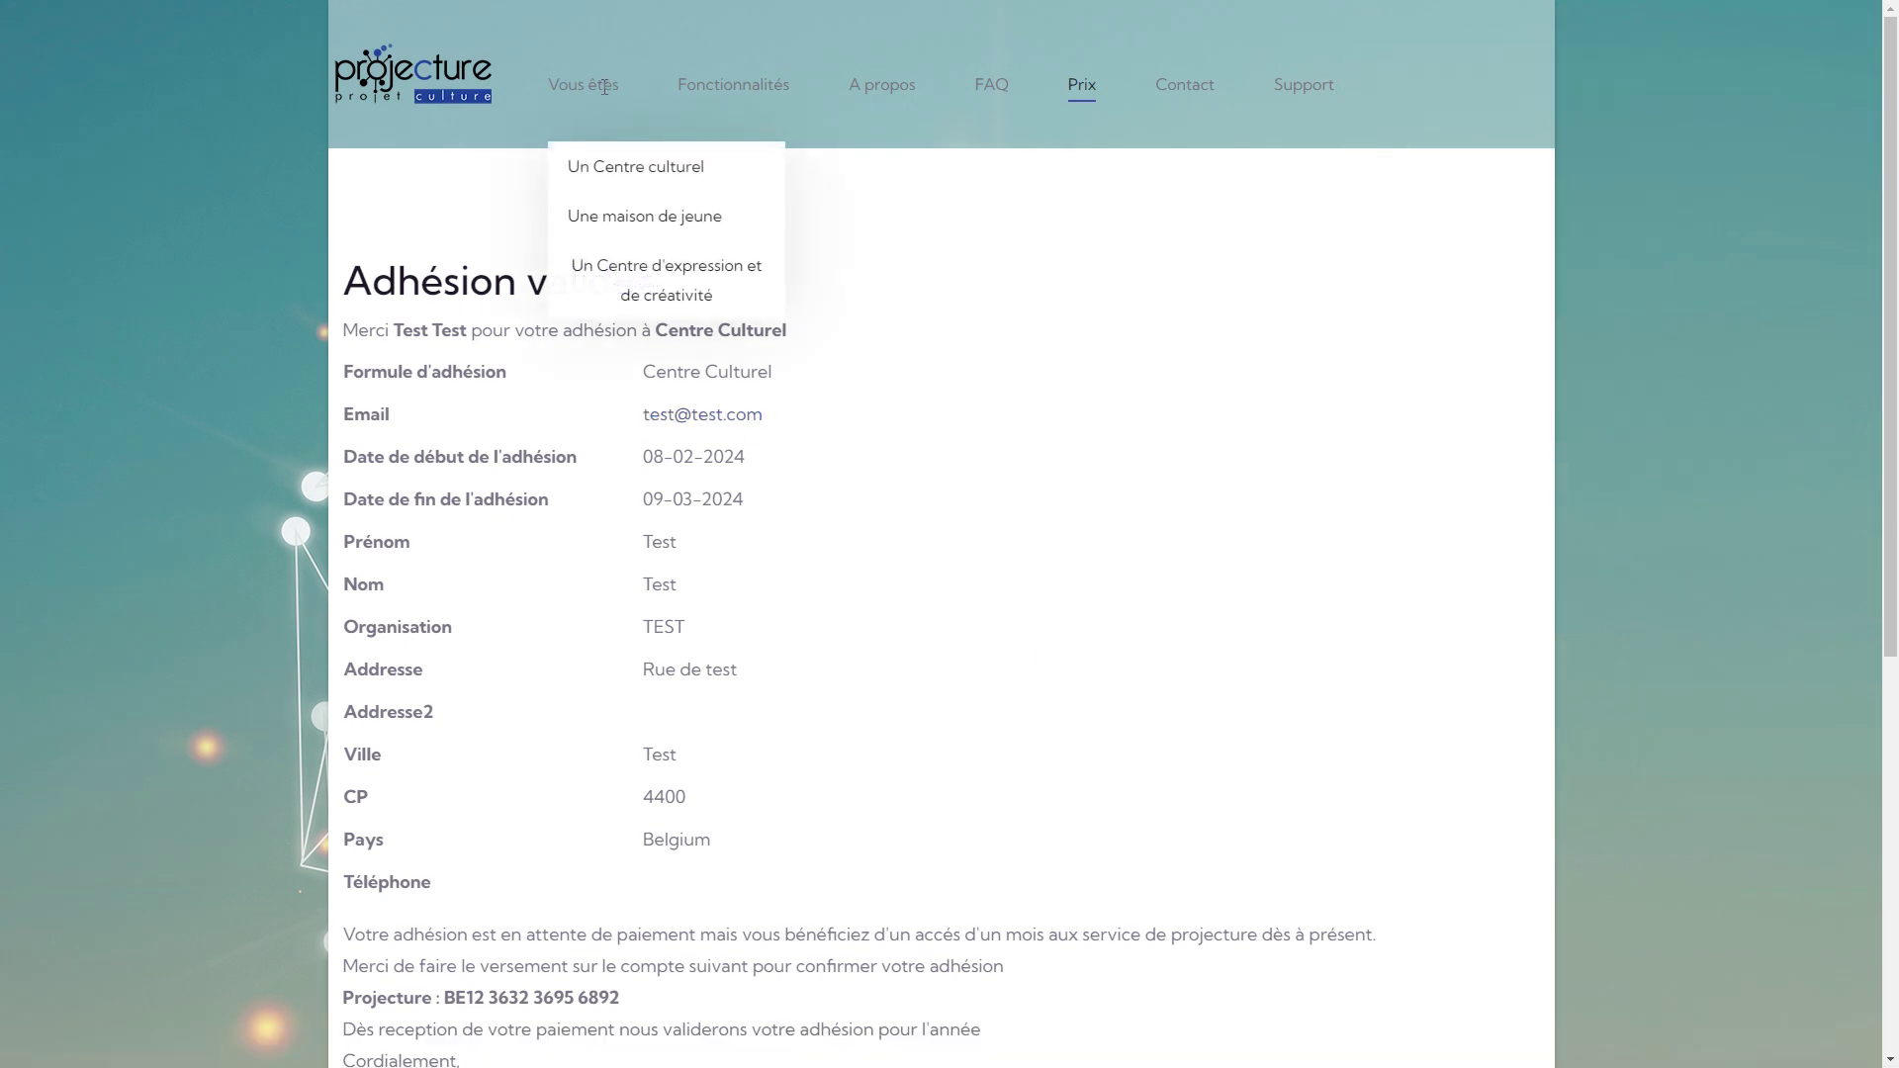
left_click(618, 168)
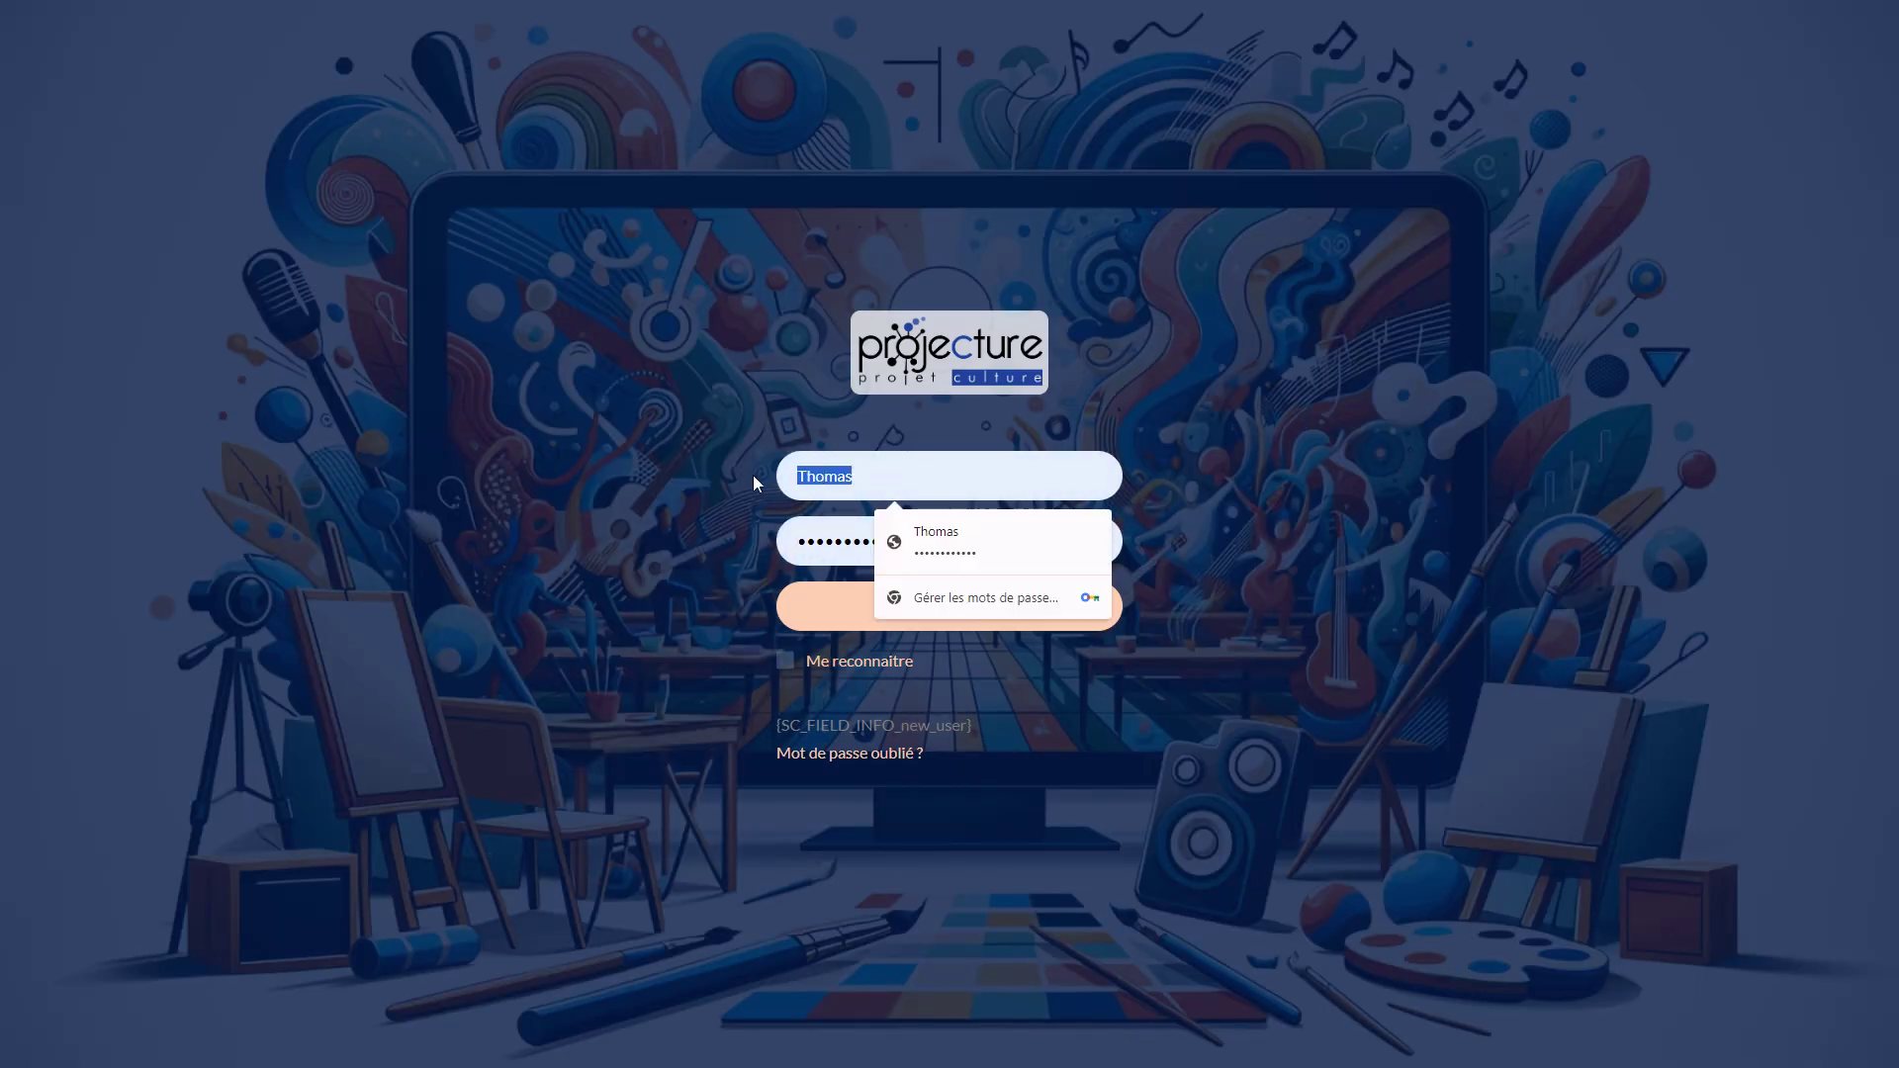
type("test")
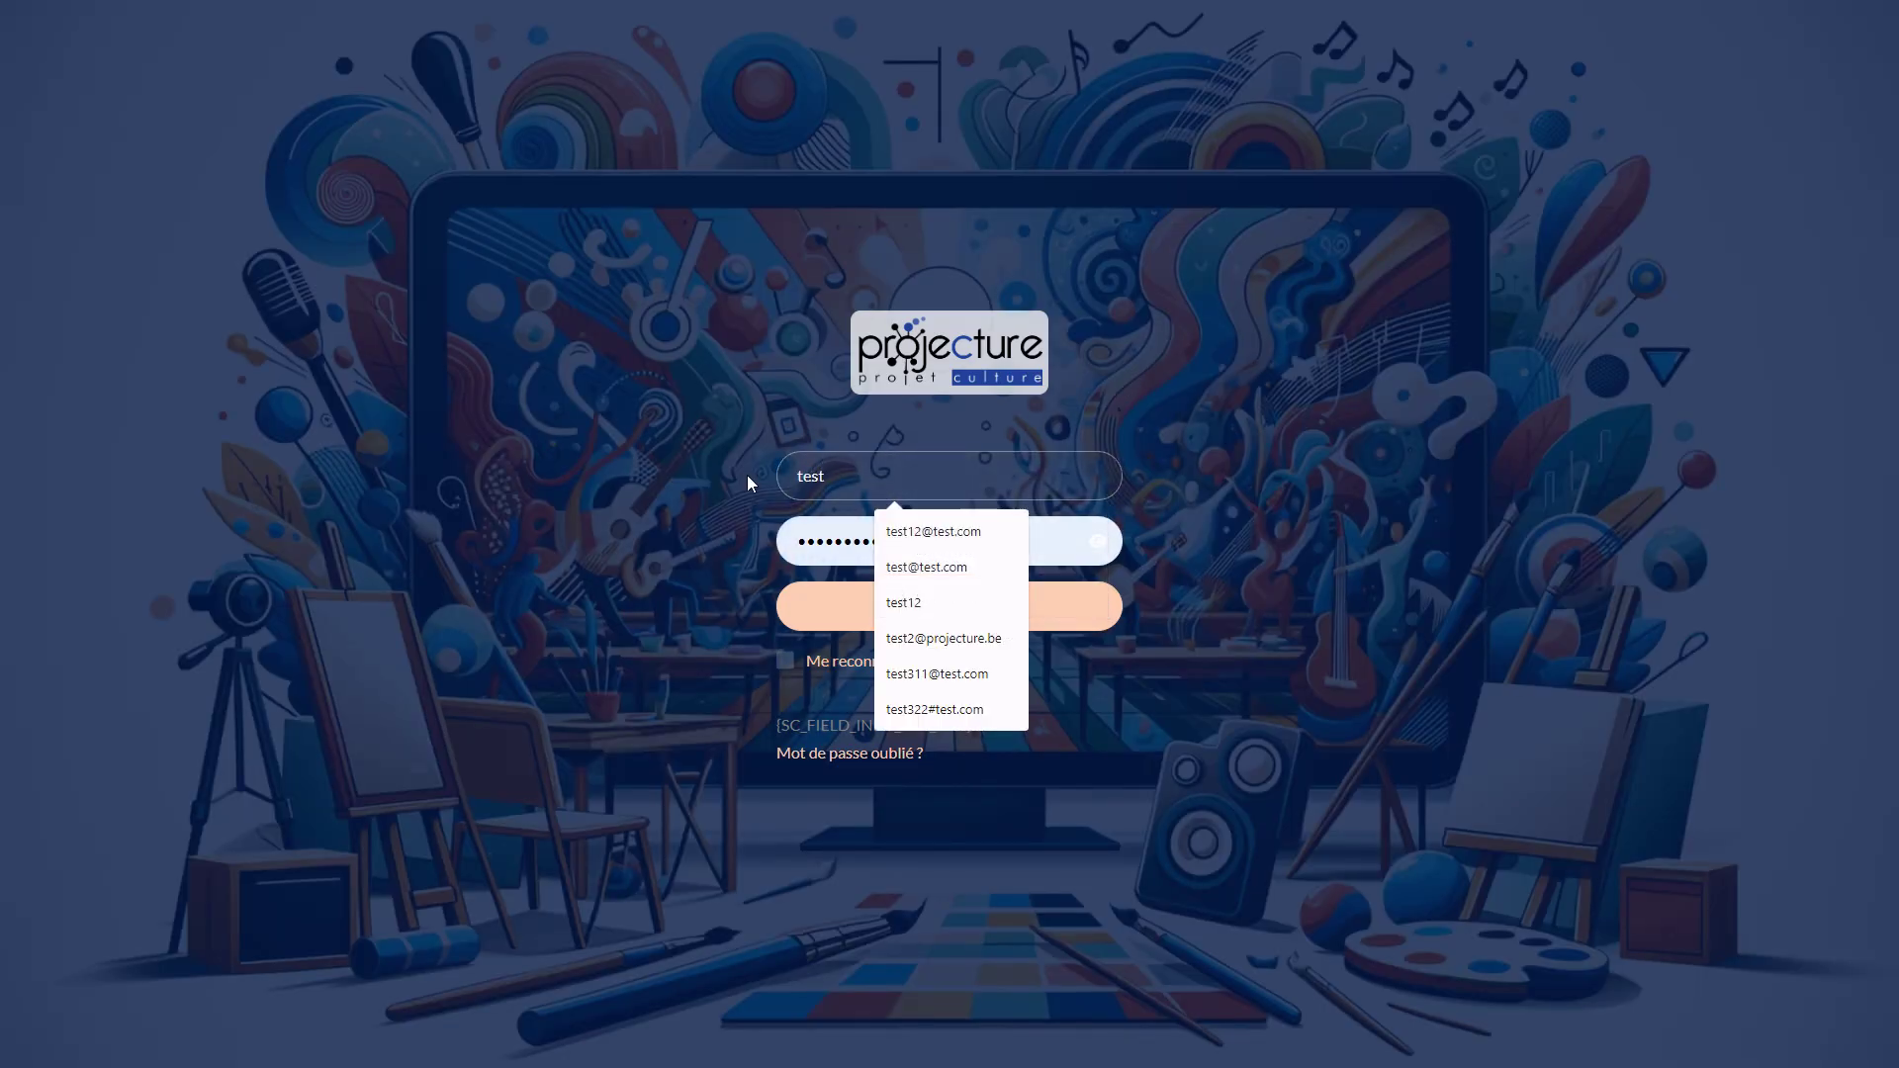
type("@test.c")
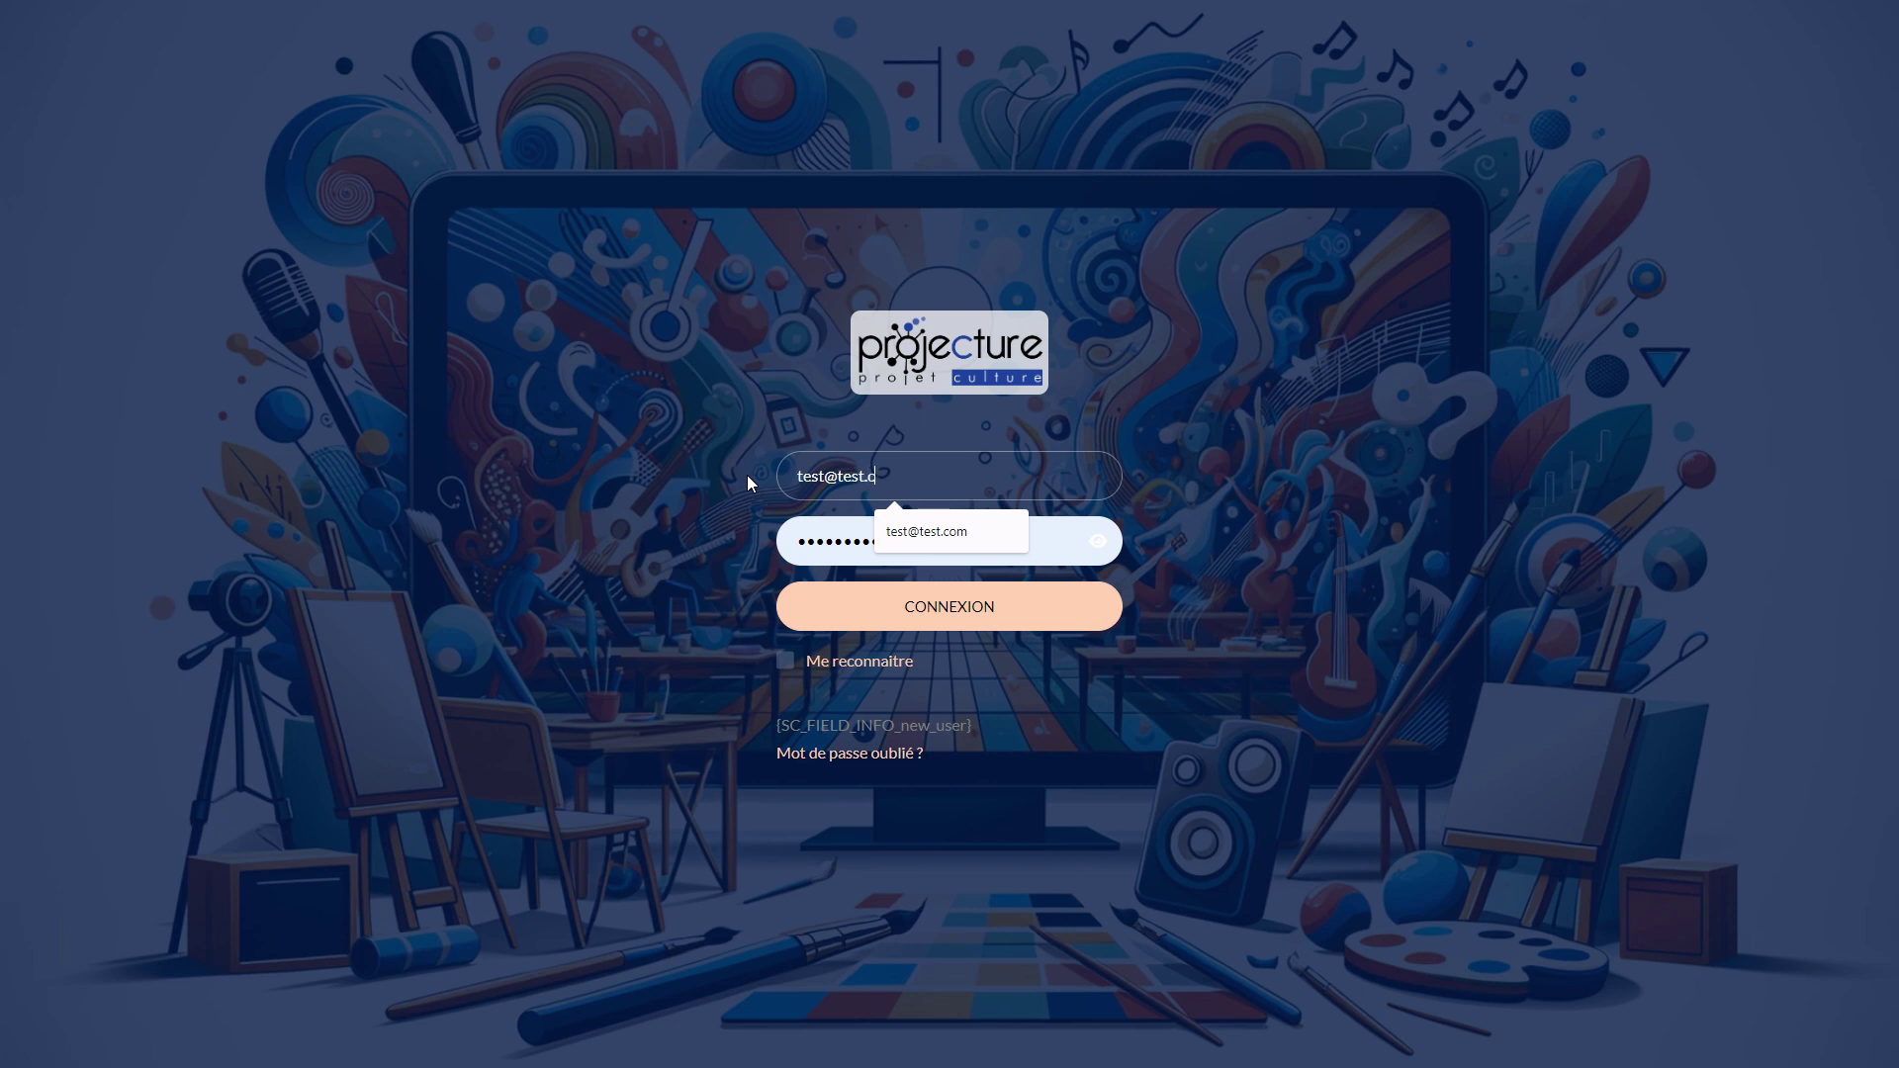
type("om")
key("Tab")
type("•••••••")
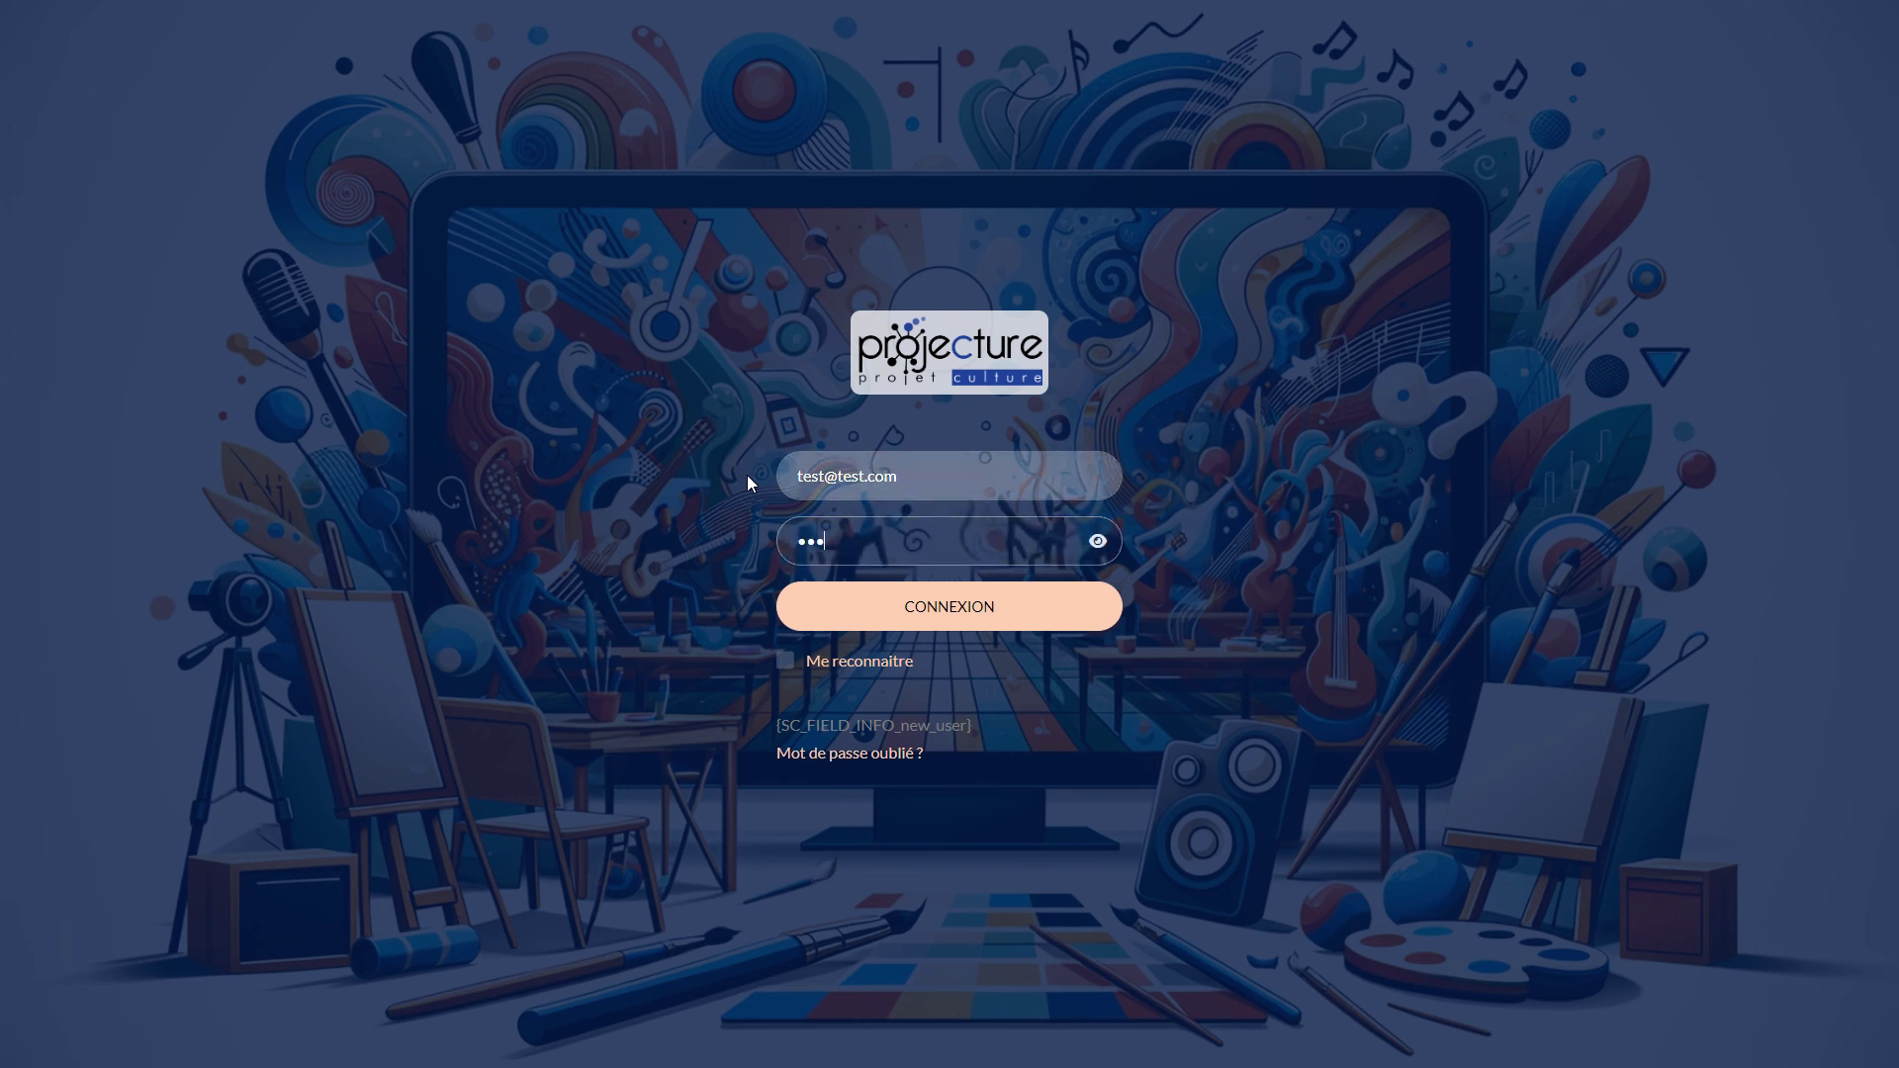
type("••")
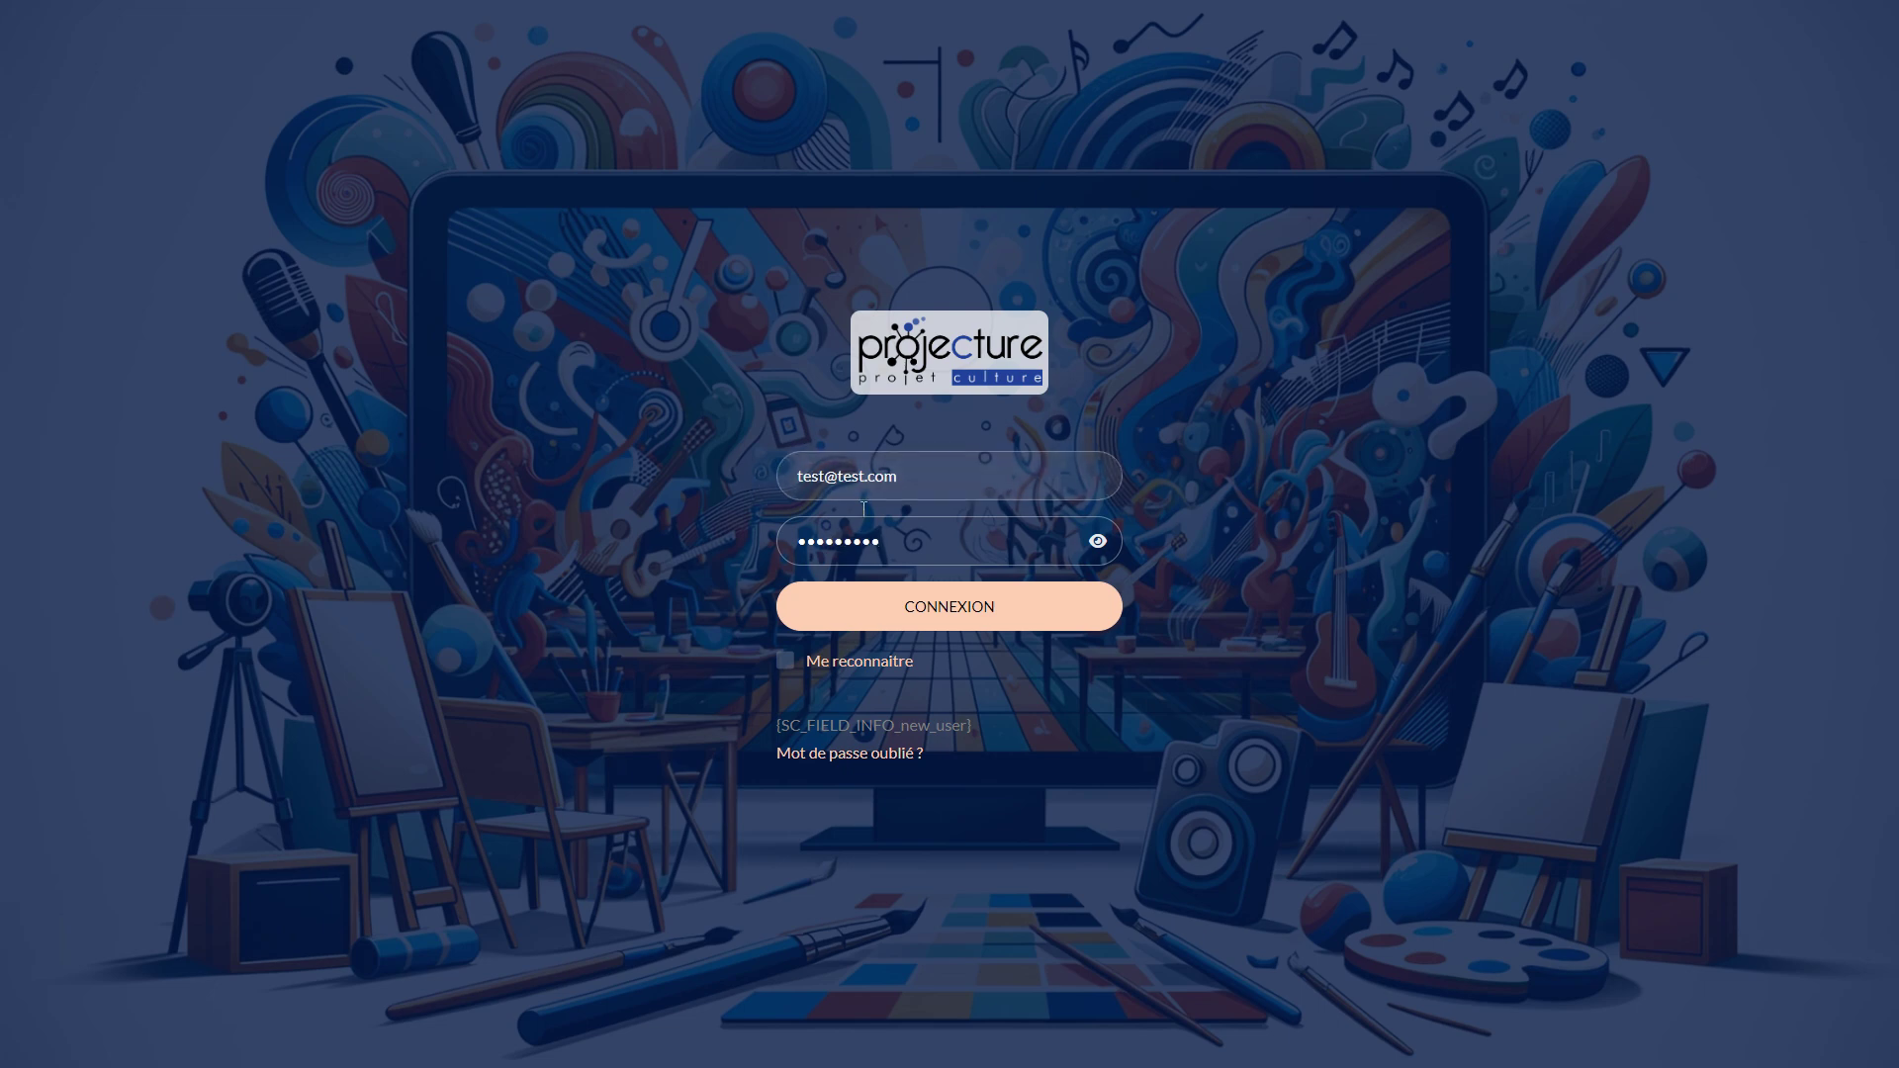
left_click(942, 603)
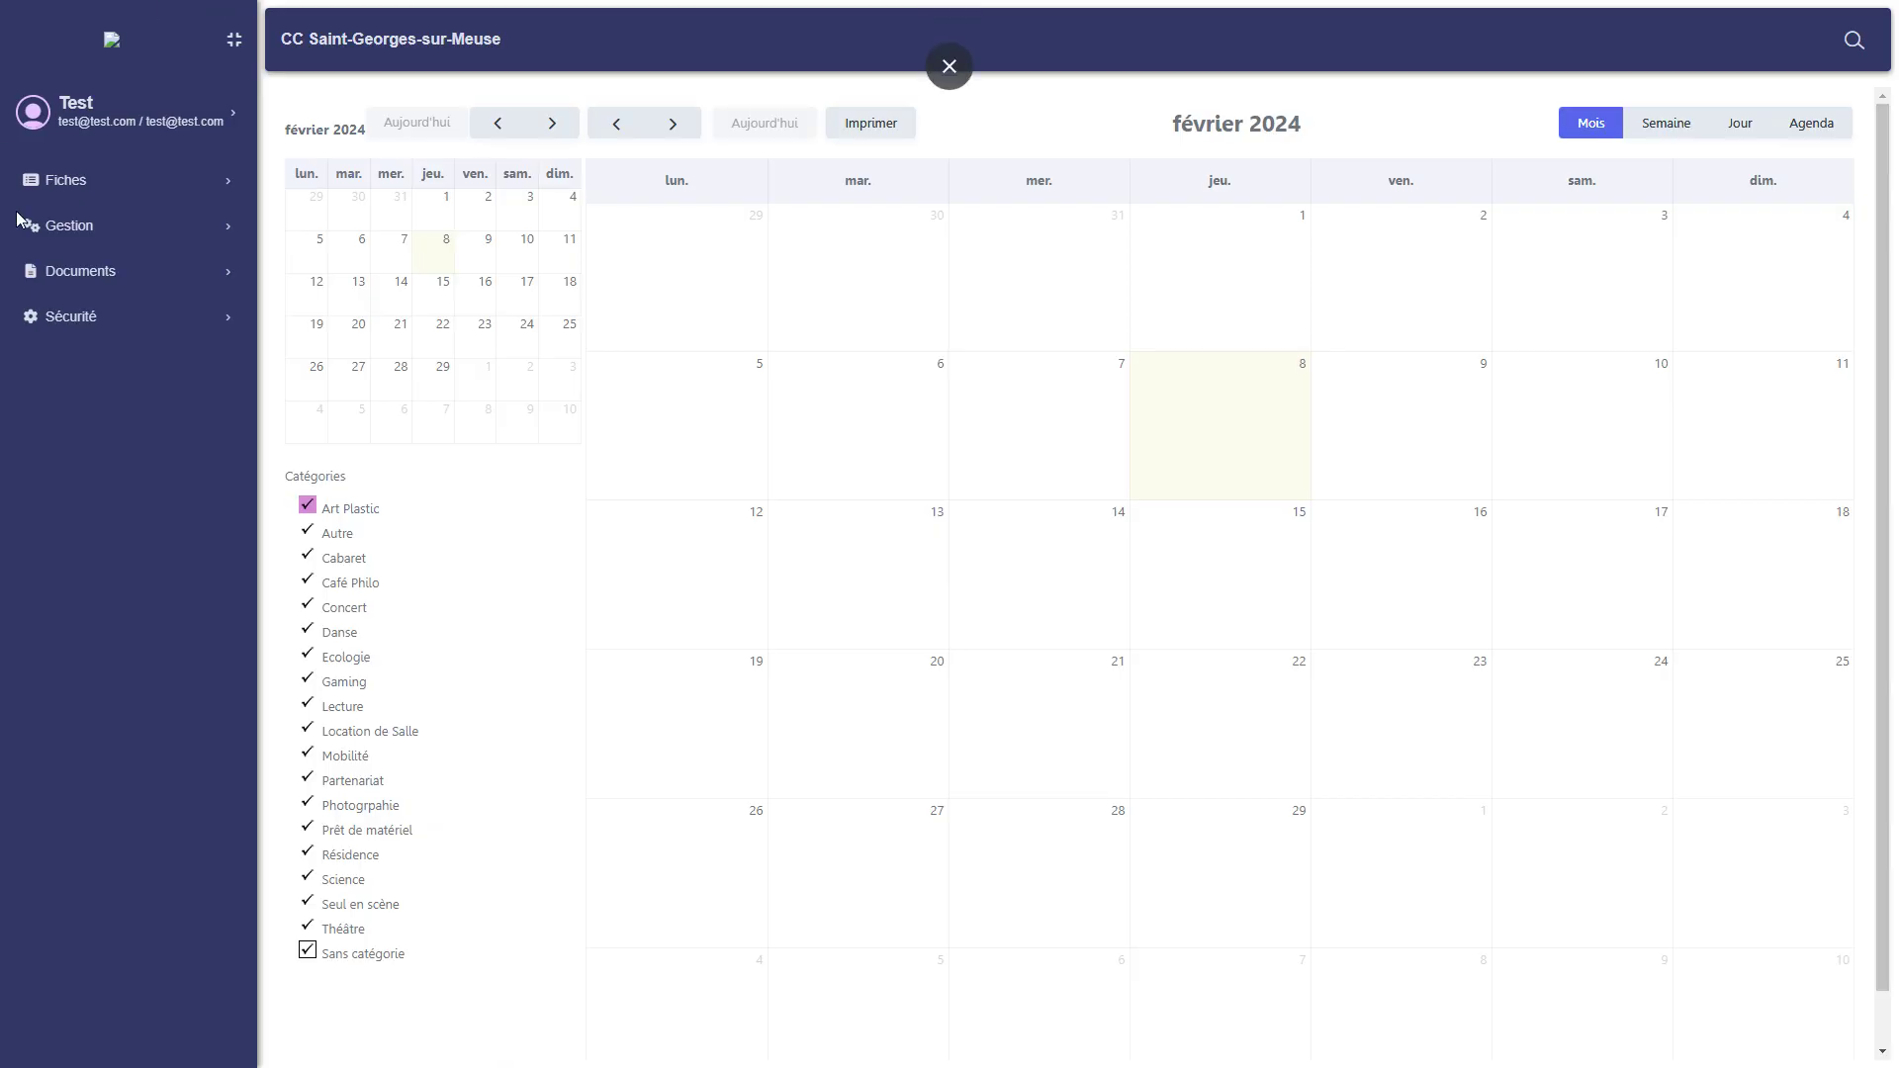
Open Ma fiche from the user profile entry in the sidebar.
left_click(117, 43)
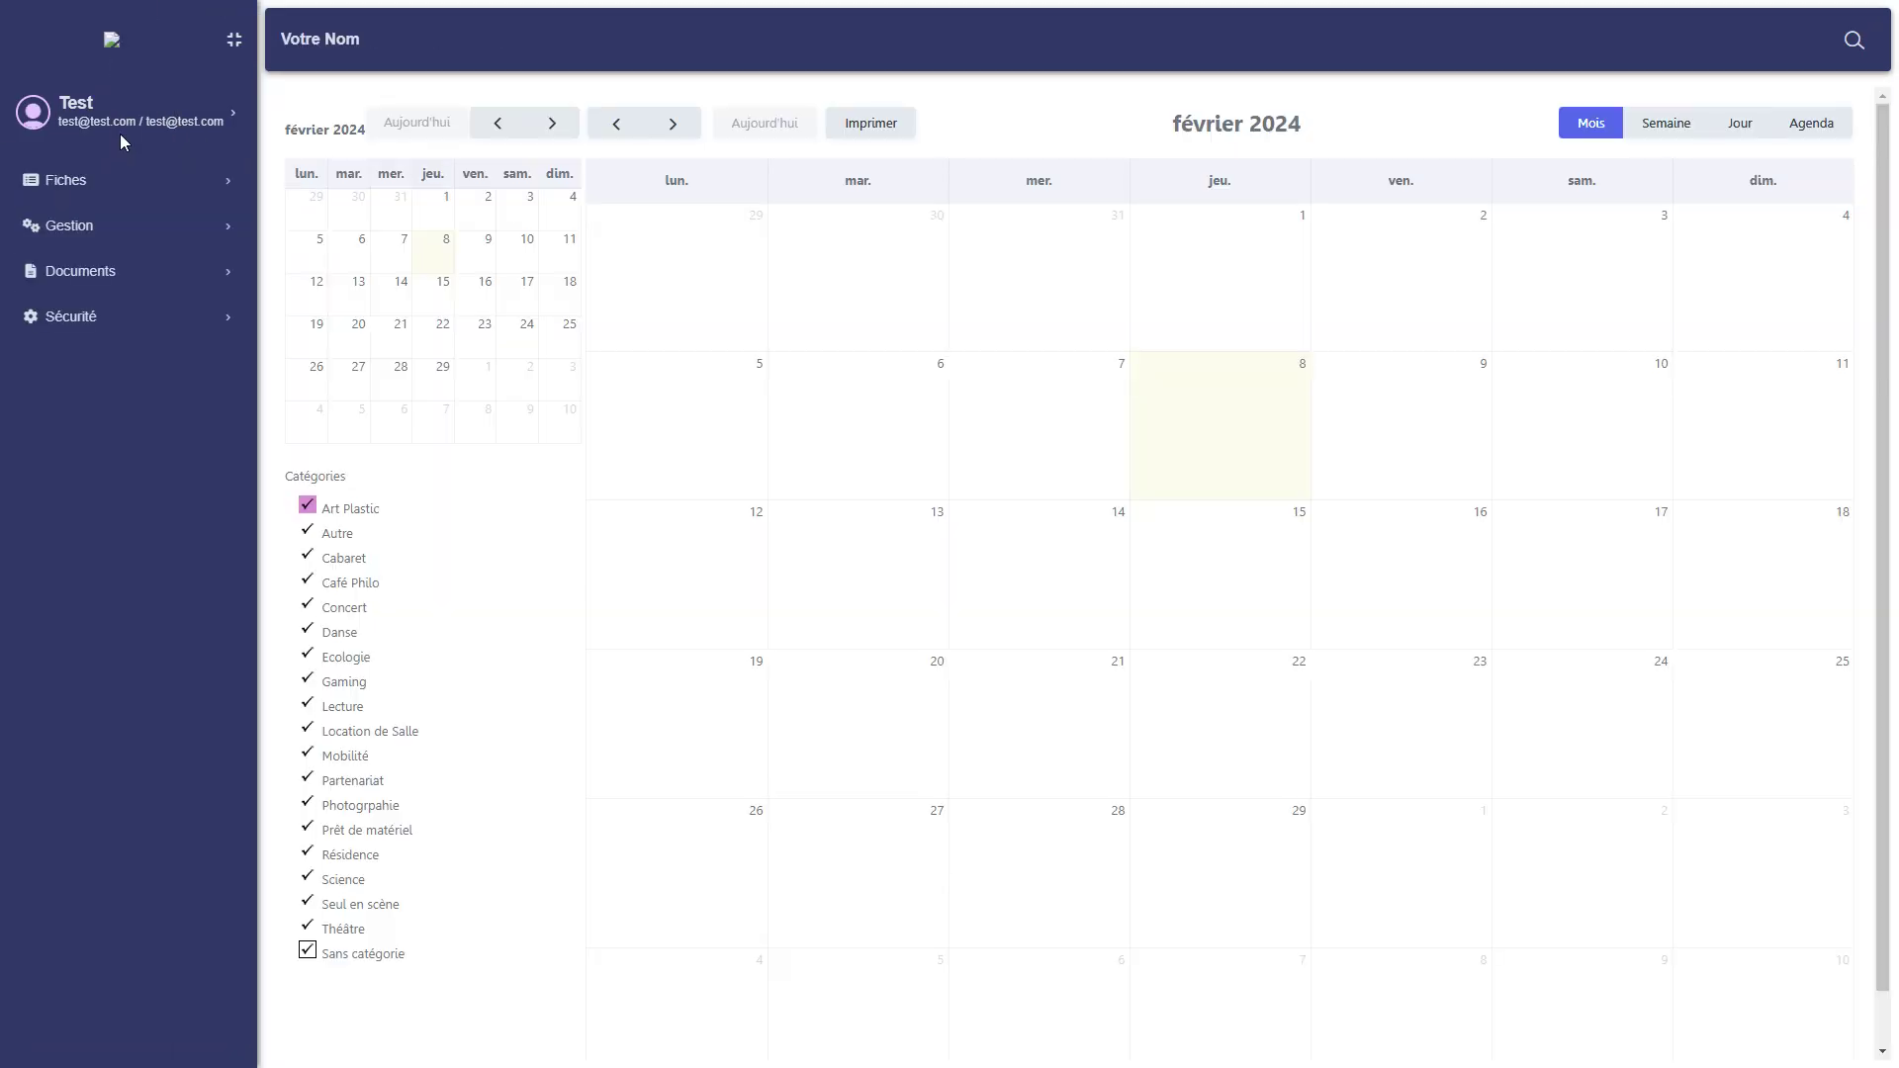
left_click(110, 125)
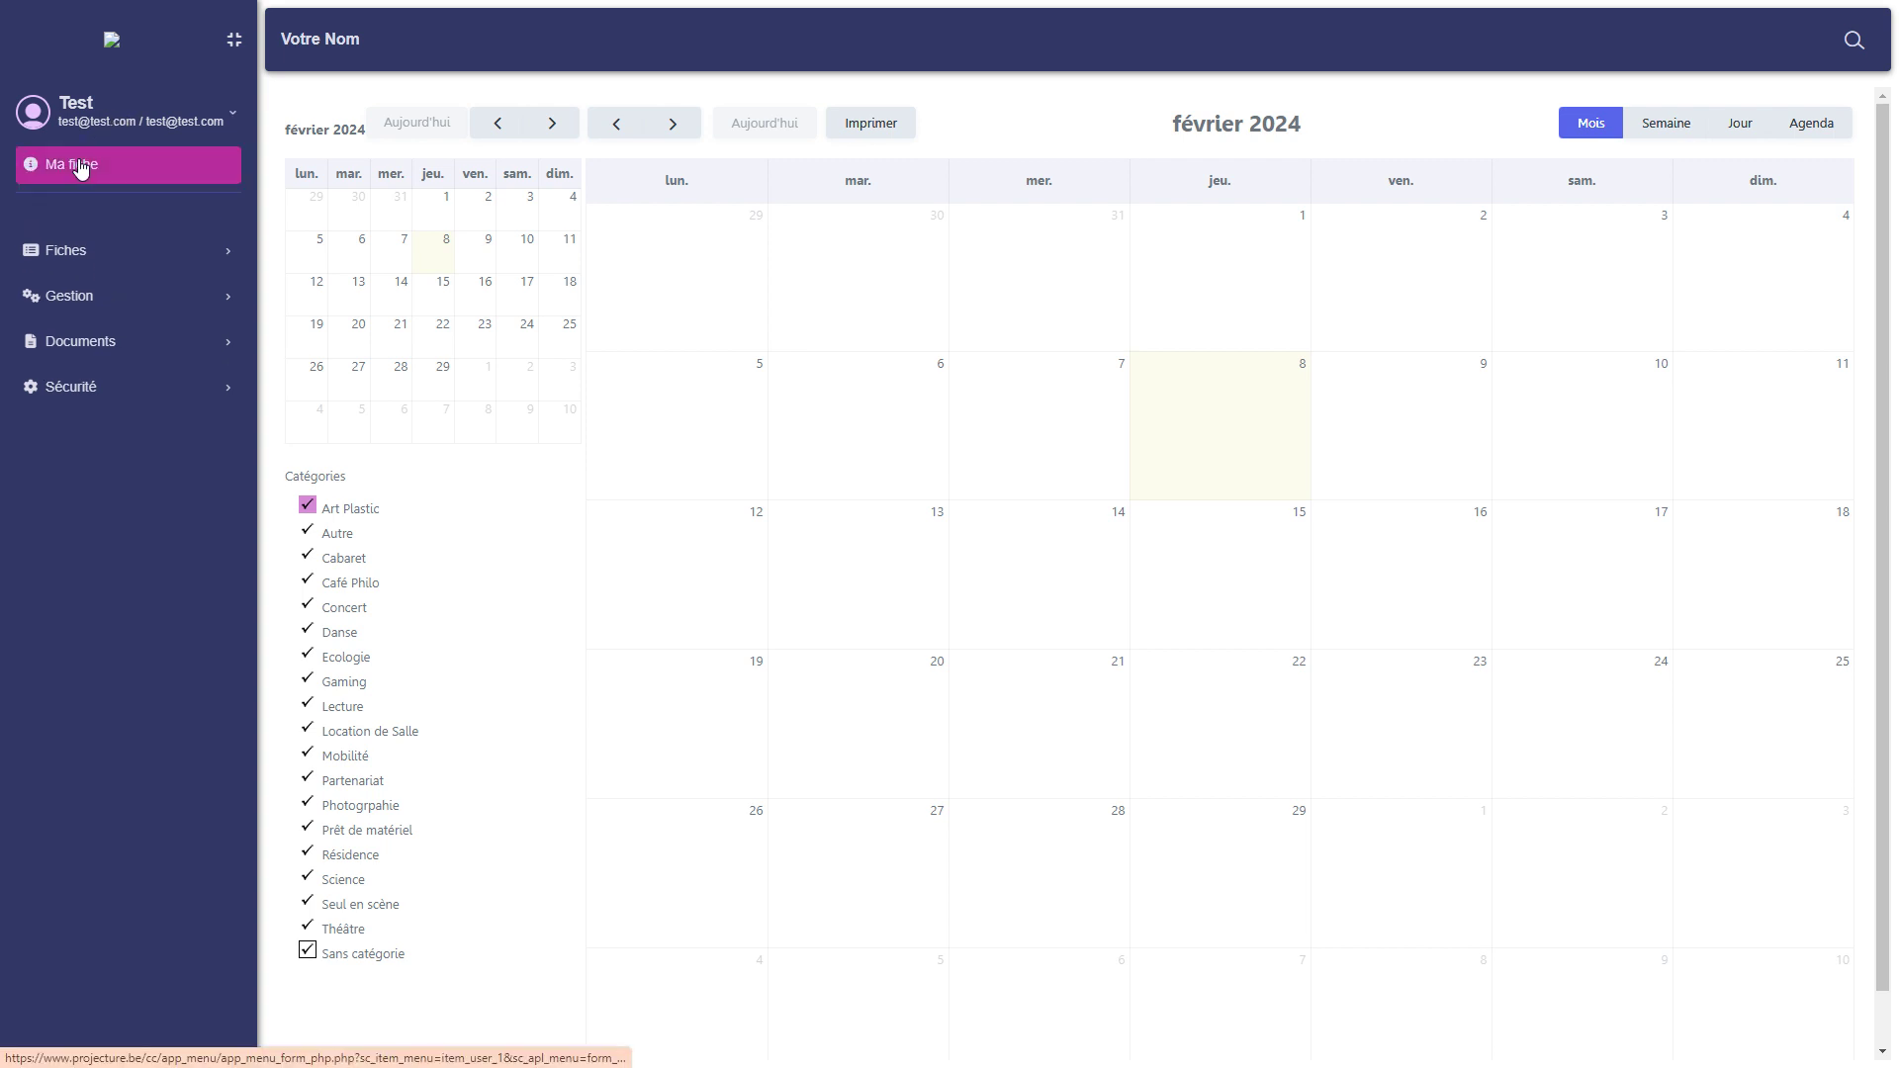
left_click(80, 164)
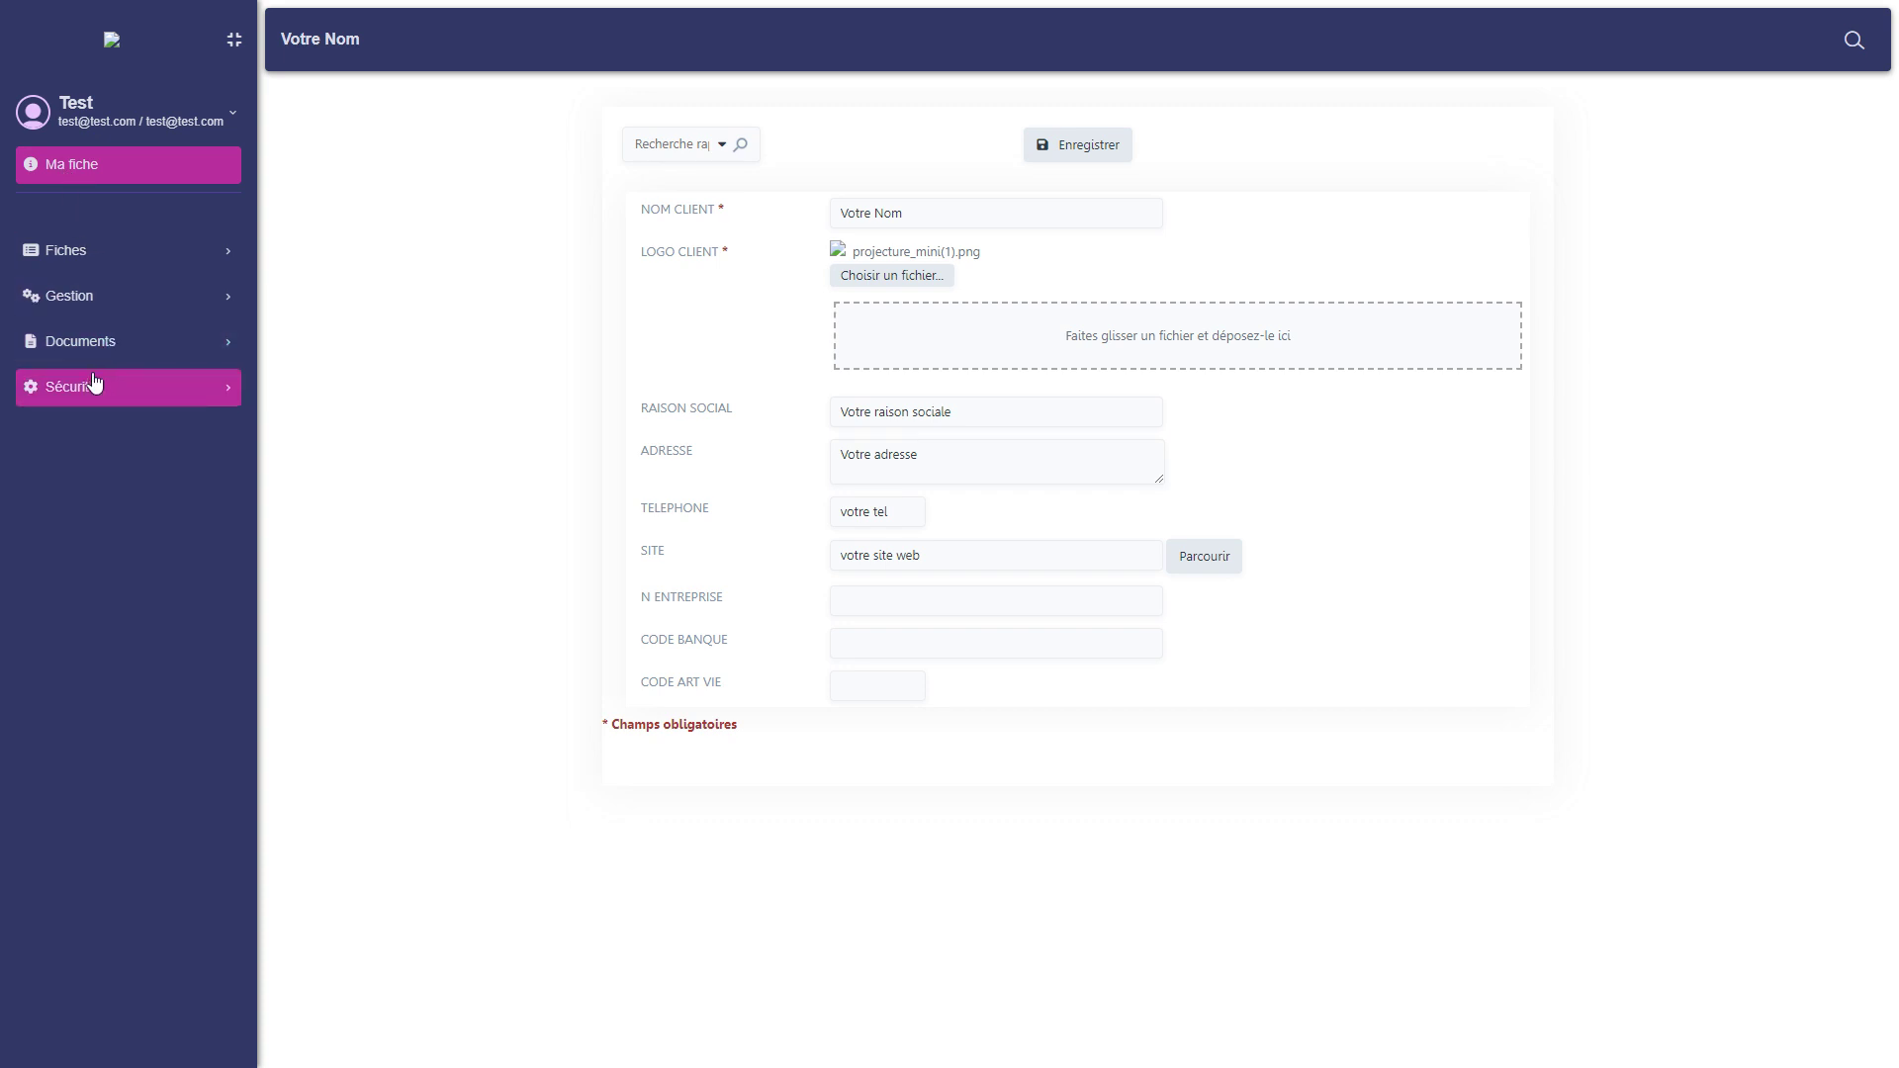
Open a blank staff entry form via Fiches > Personnel > Liste personnel > Ajouter.
left_click(110, 254)
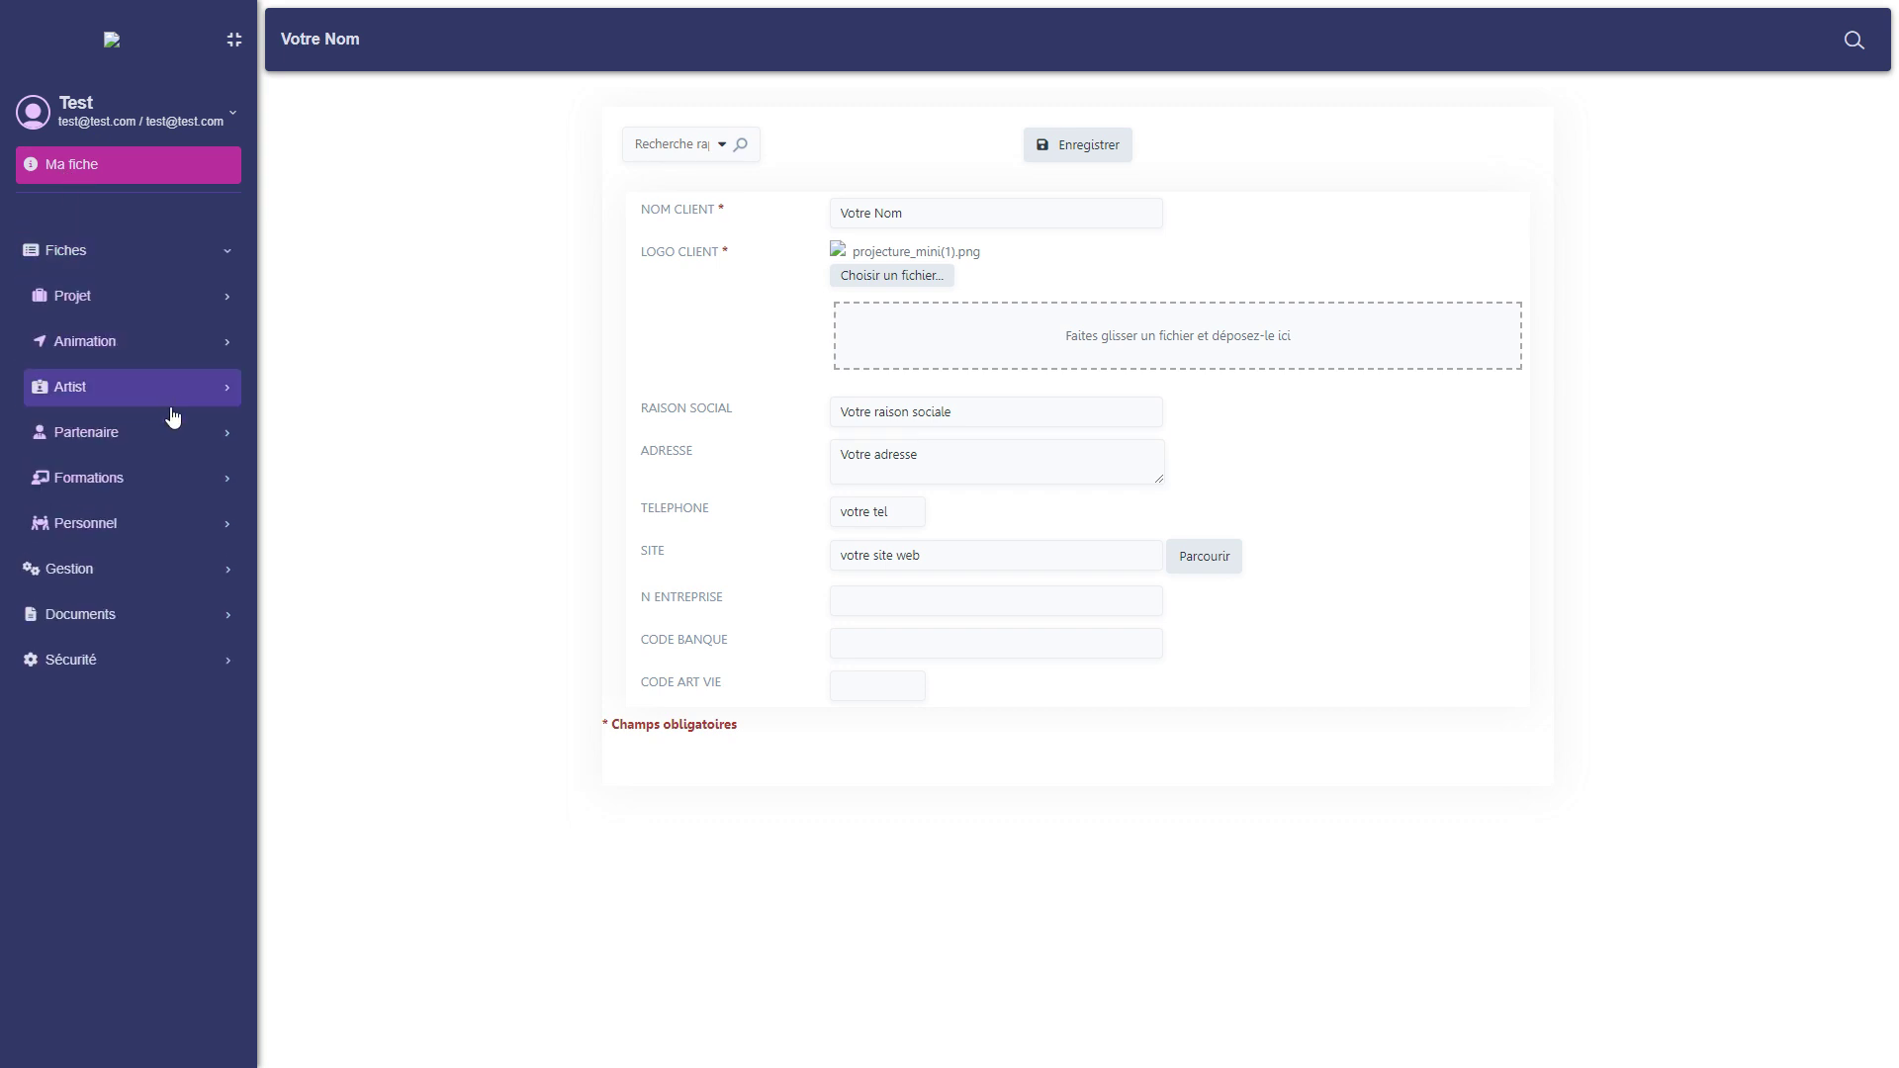
left_click(121, 524)
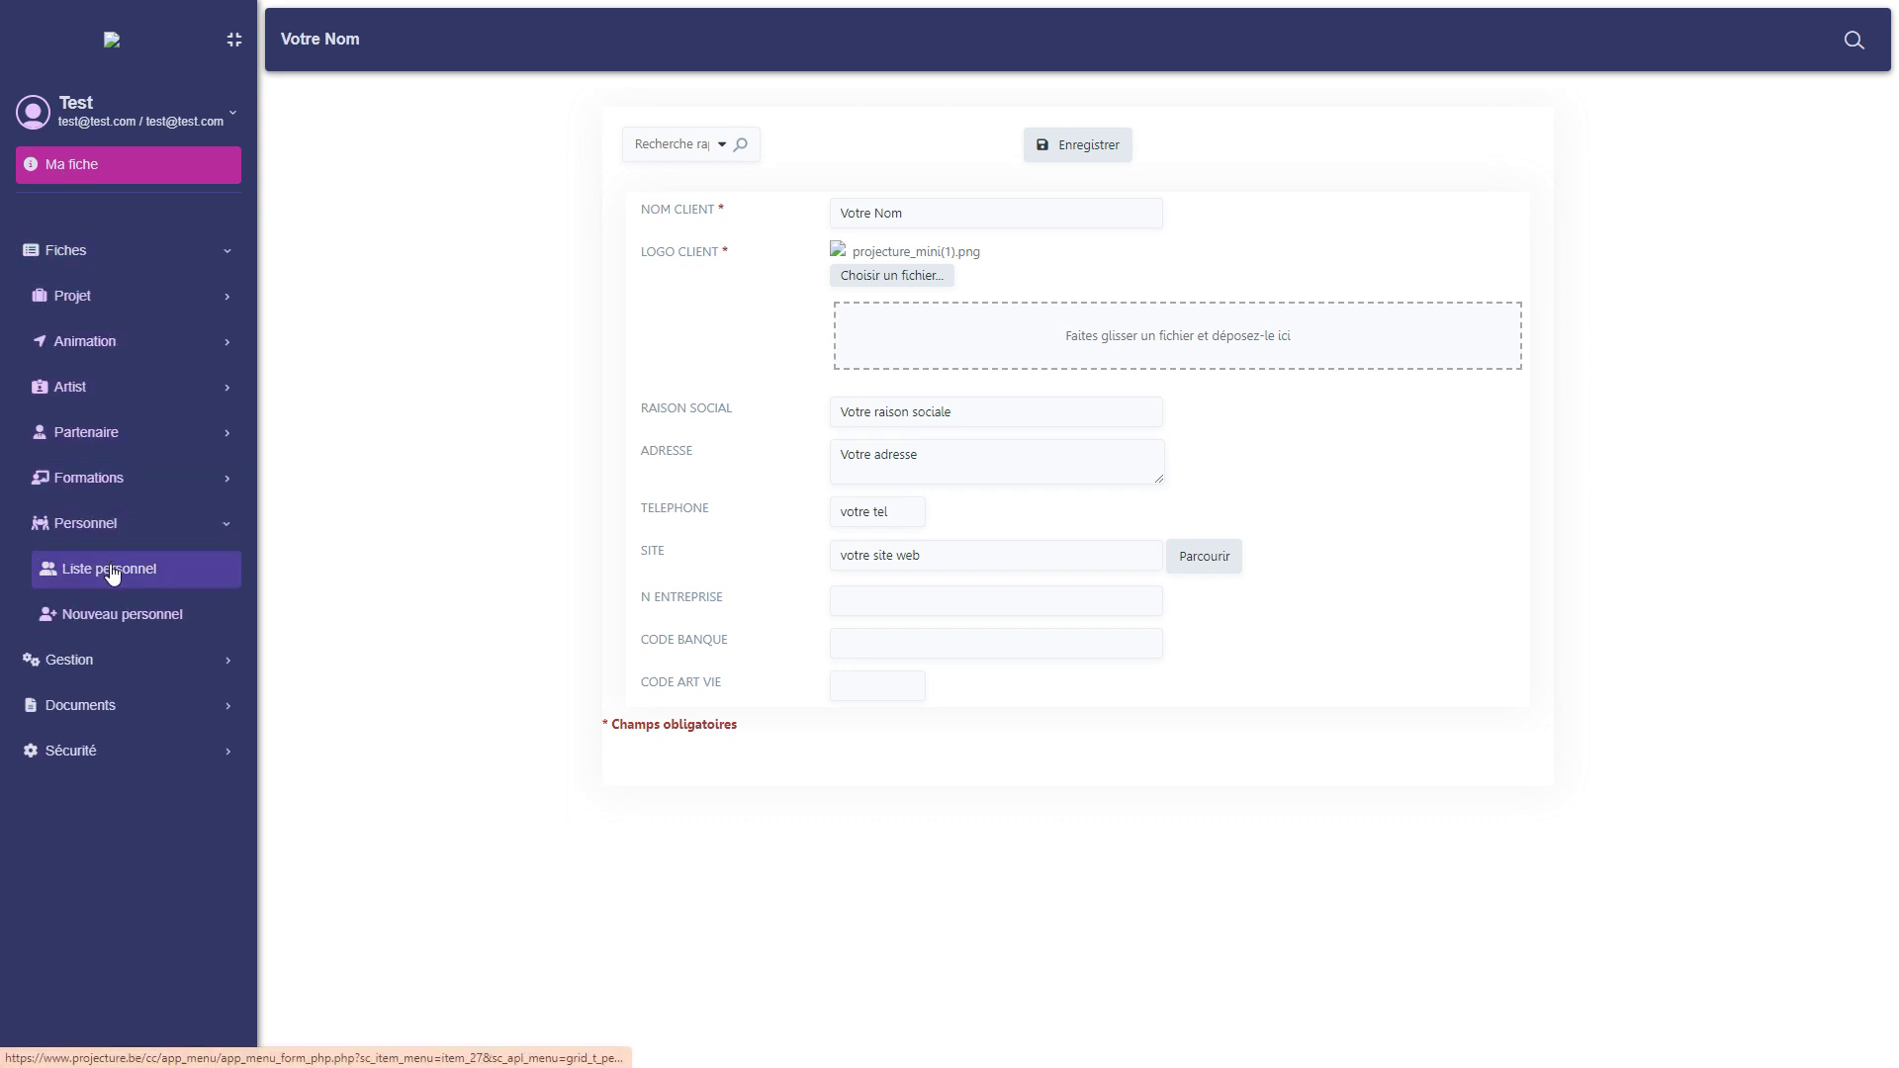
left_click(111, 571)
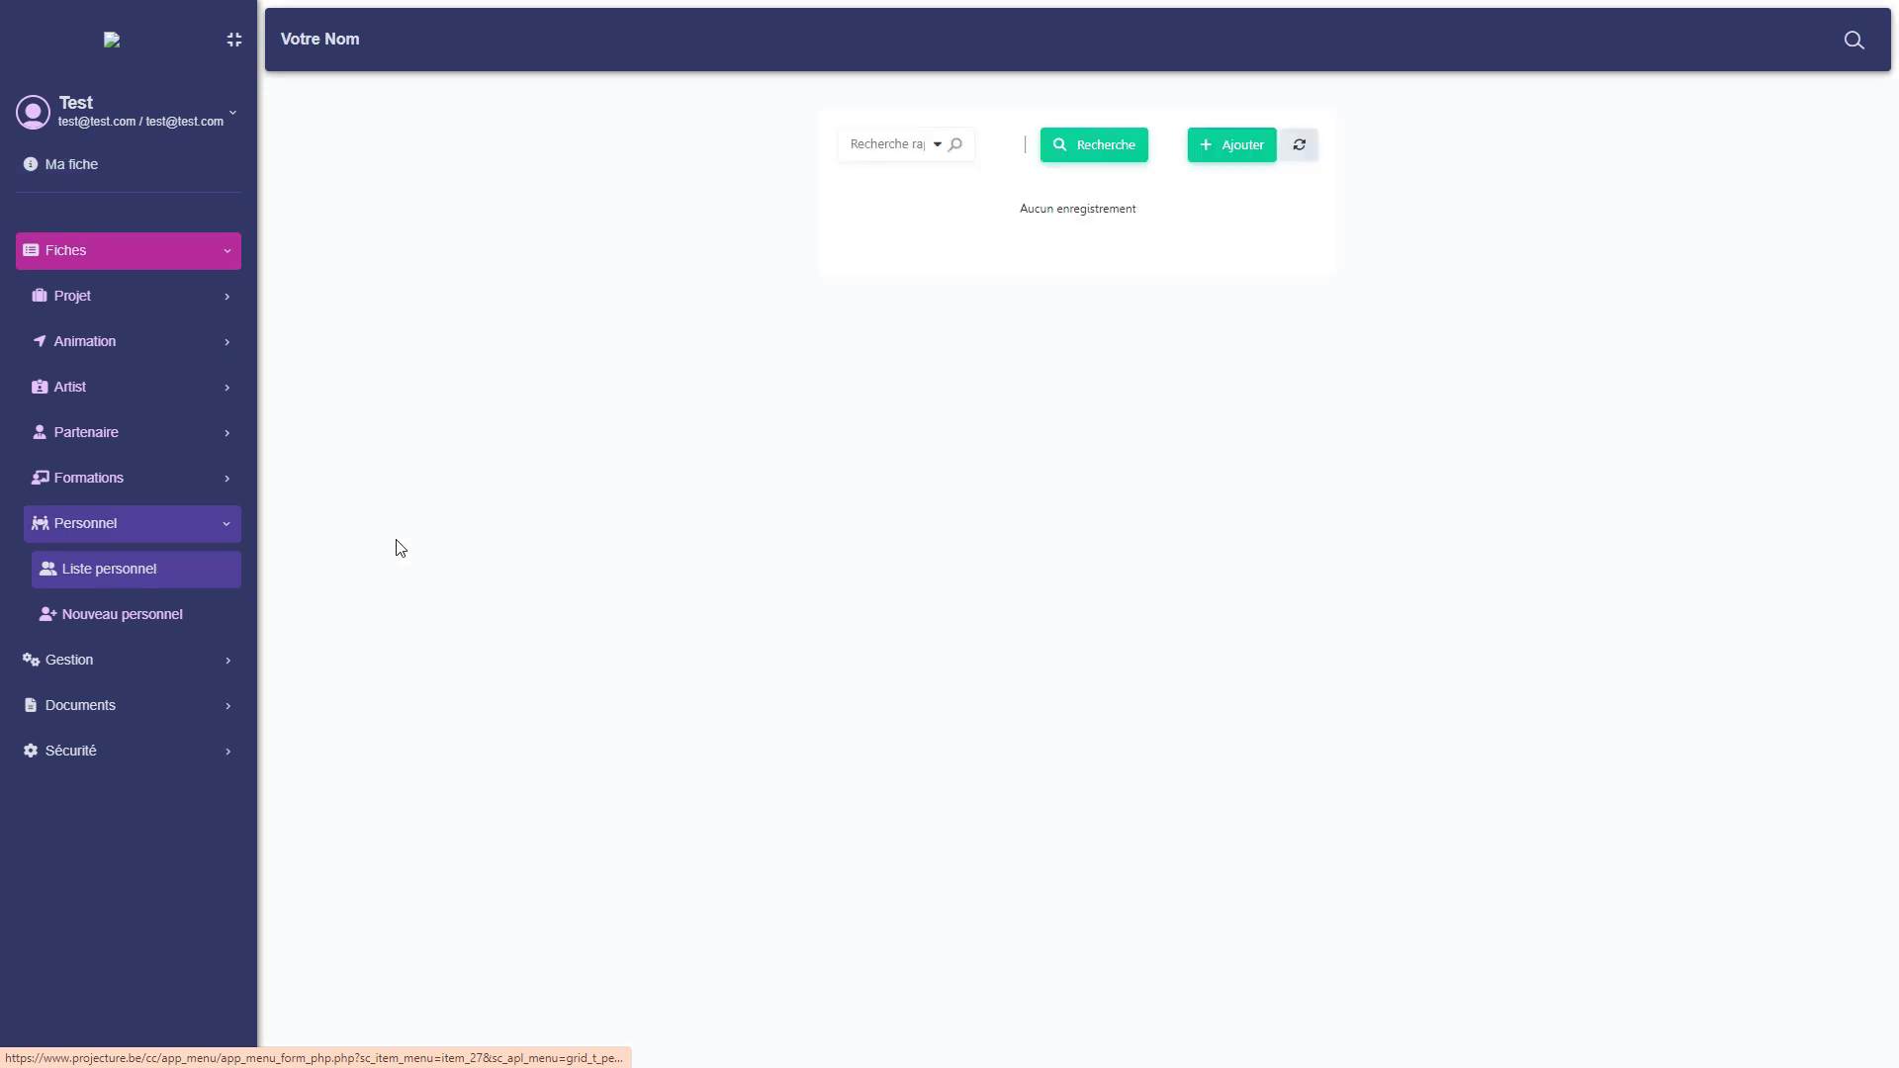
left_click(1226, 147)
left_click(757, 244)
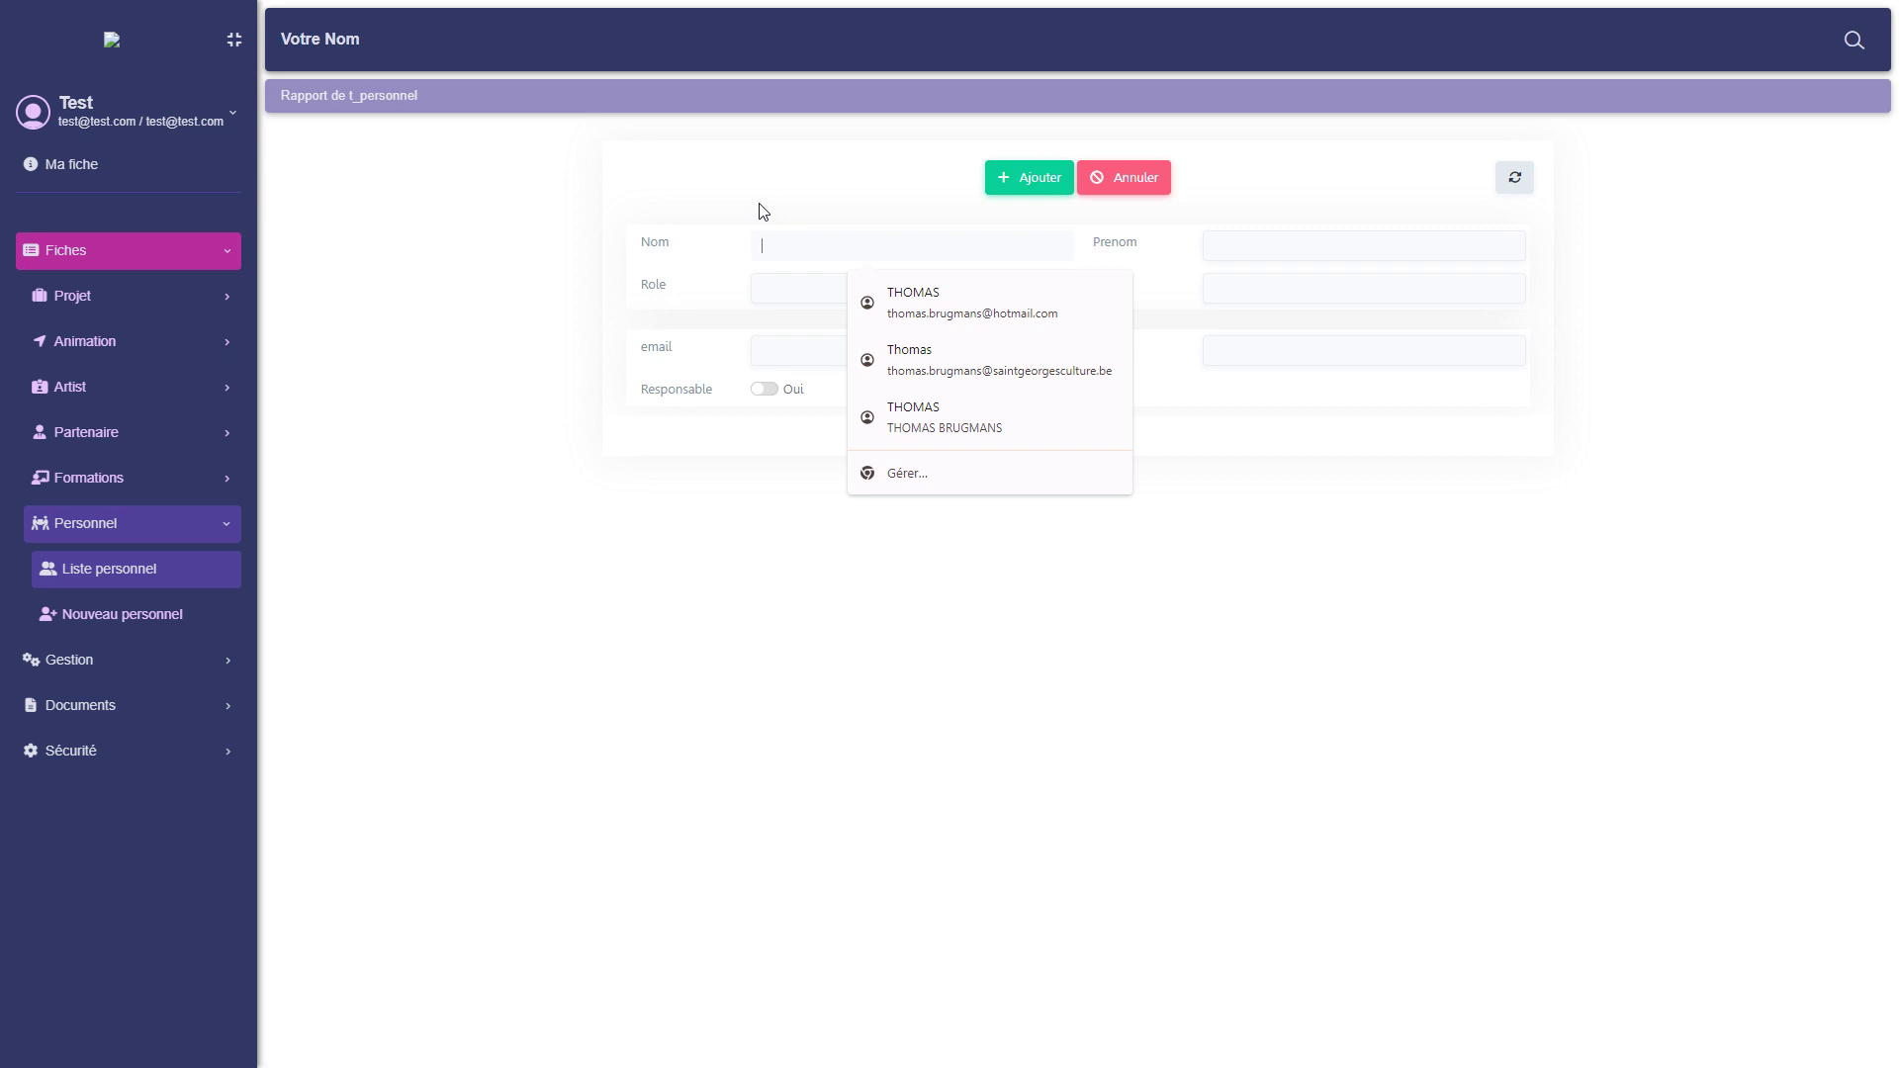
Enter the staff member's last and first name and role Animateur.
type("Jean")
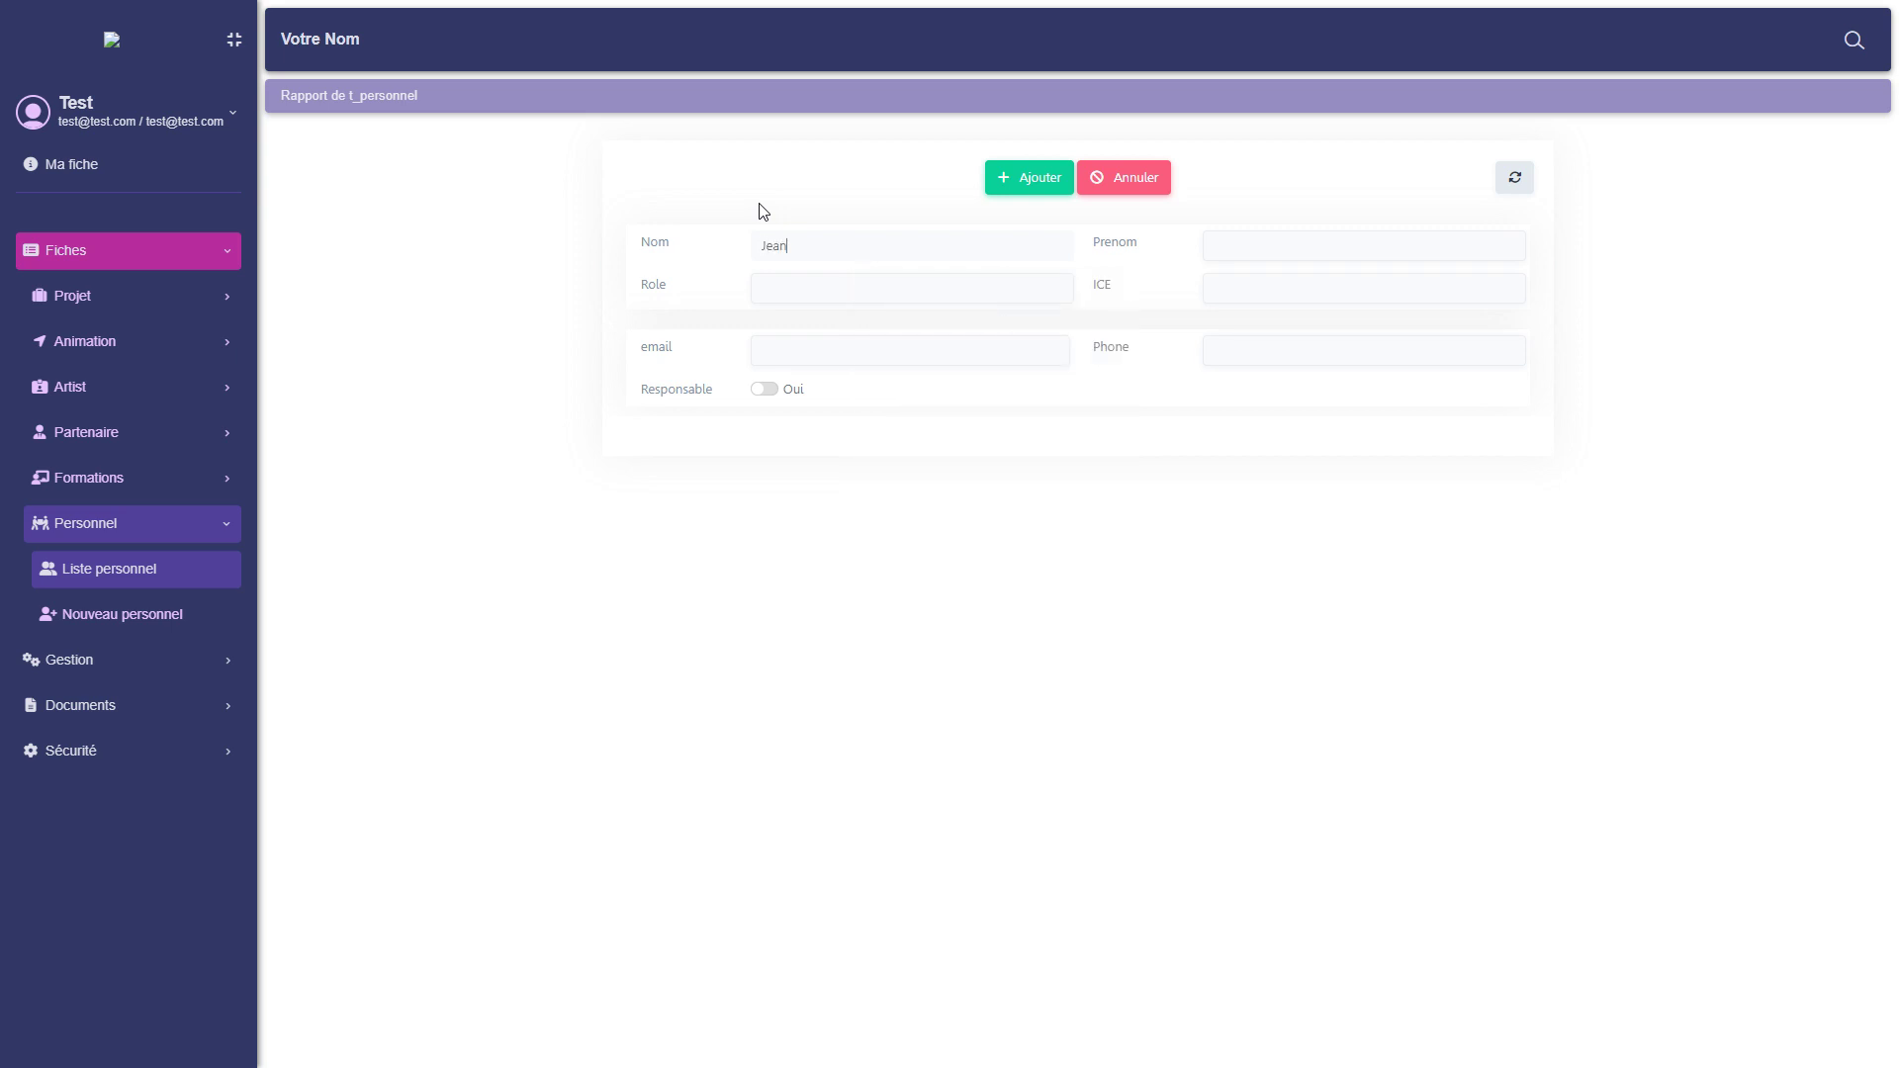
key("Tab")
type("jacques")
key("Tab")
type("Animateur")
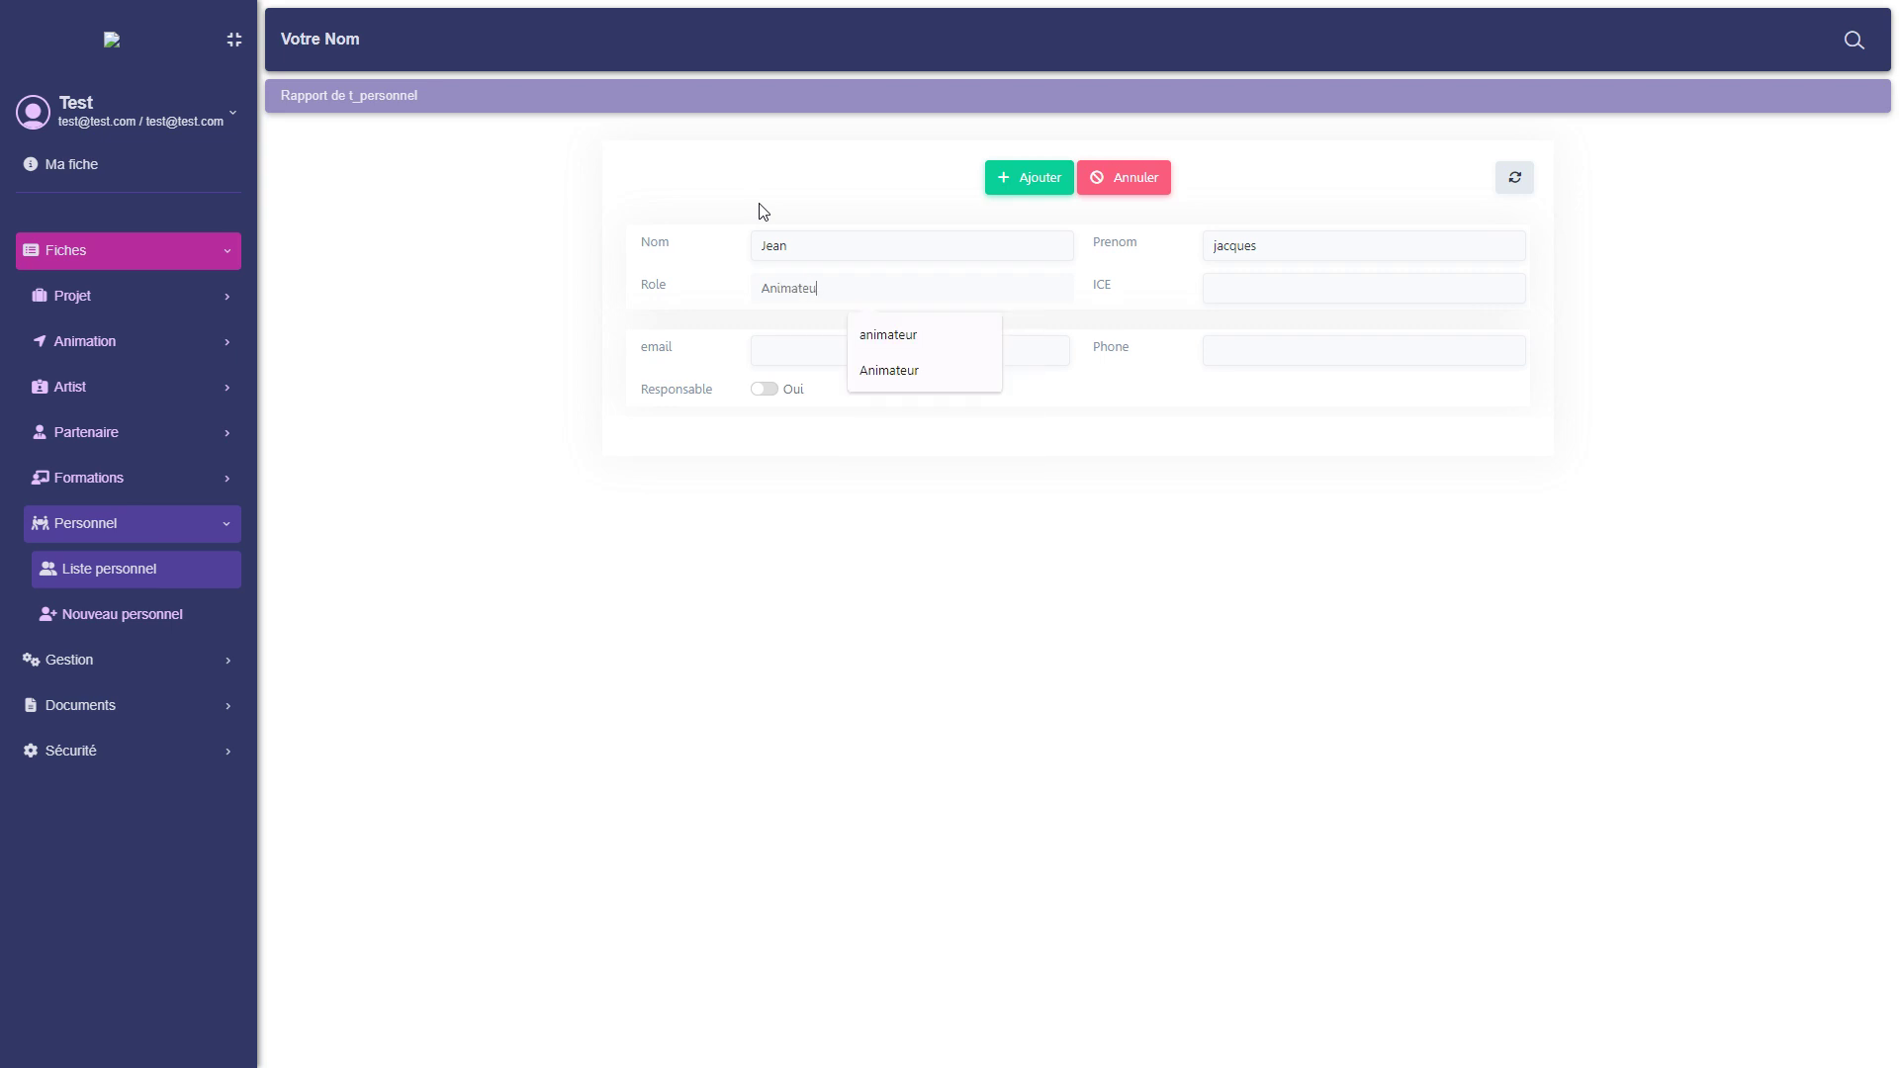
key("Tab")
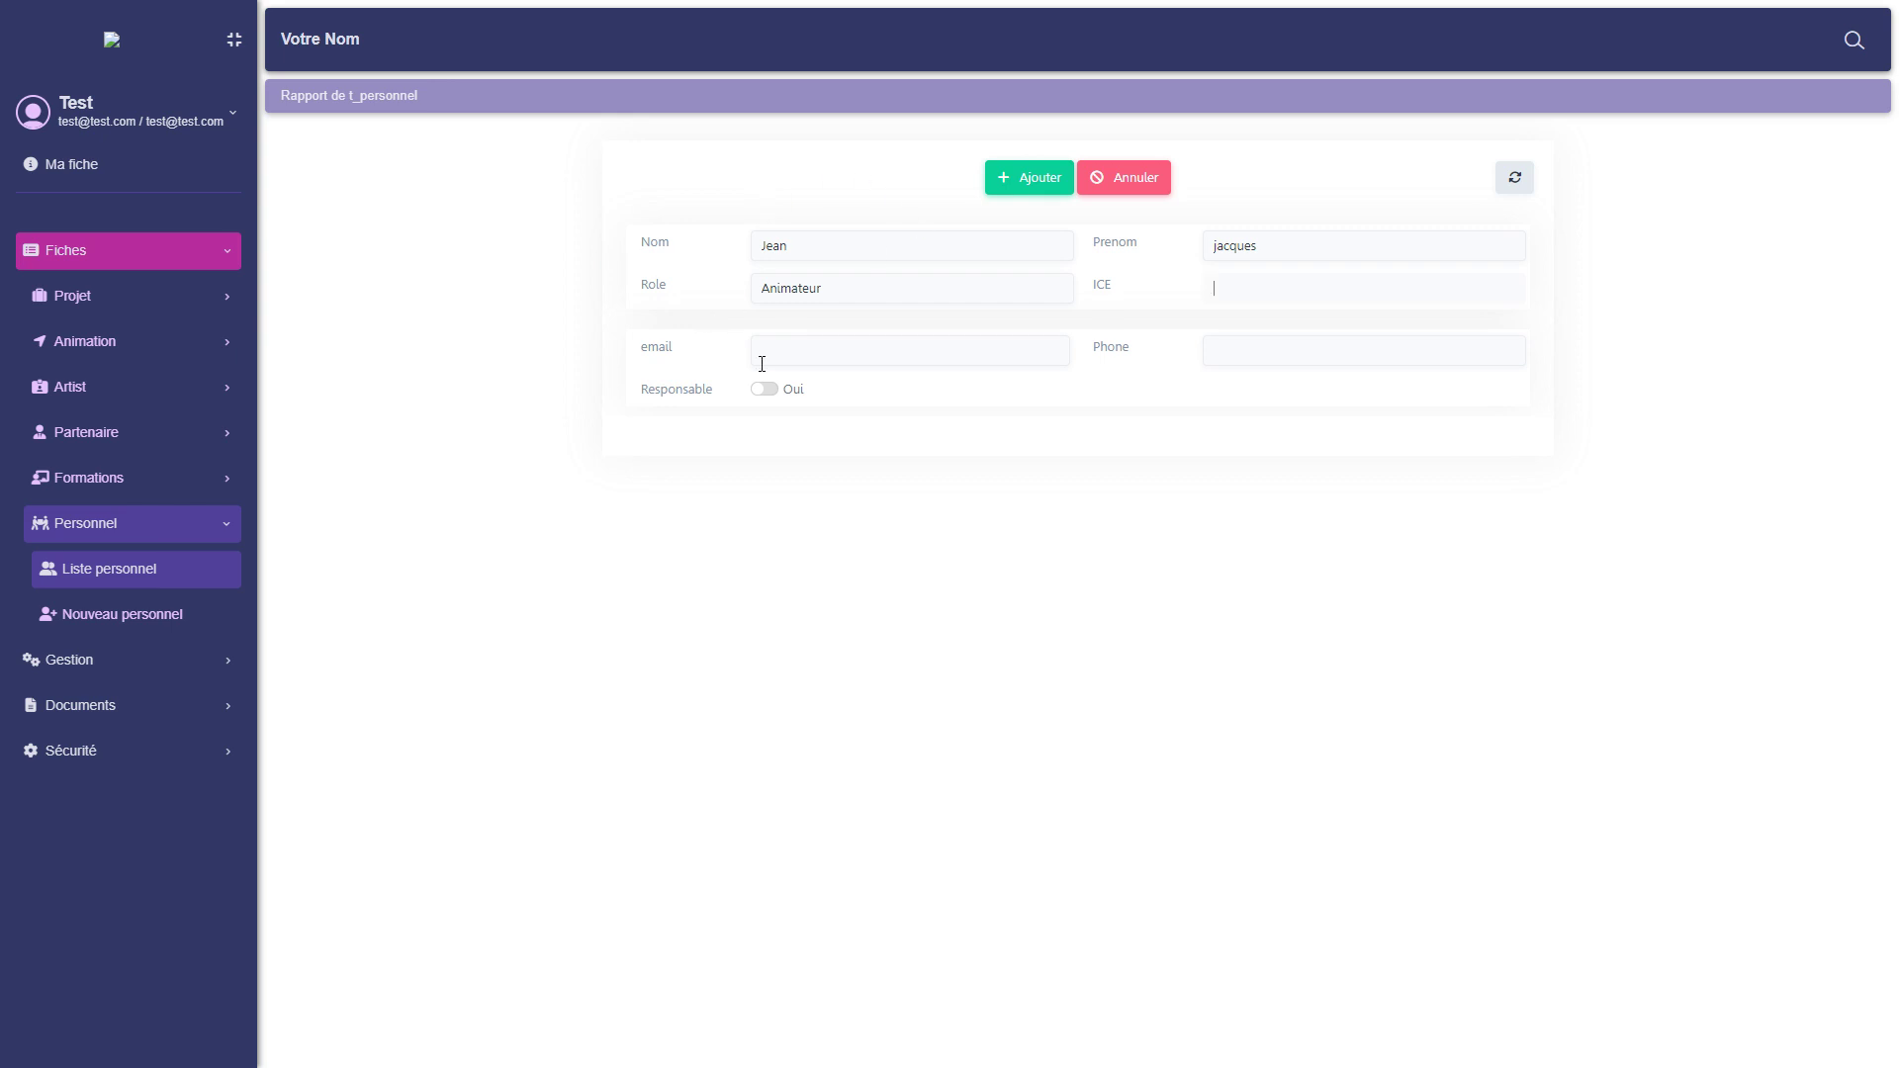
Add the agent's e-mail, set Responsable to Oui, and save the staff record.
left_click(803, 344)
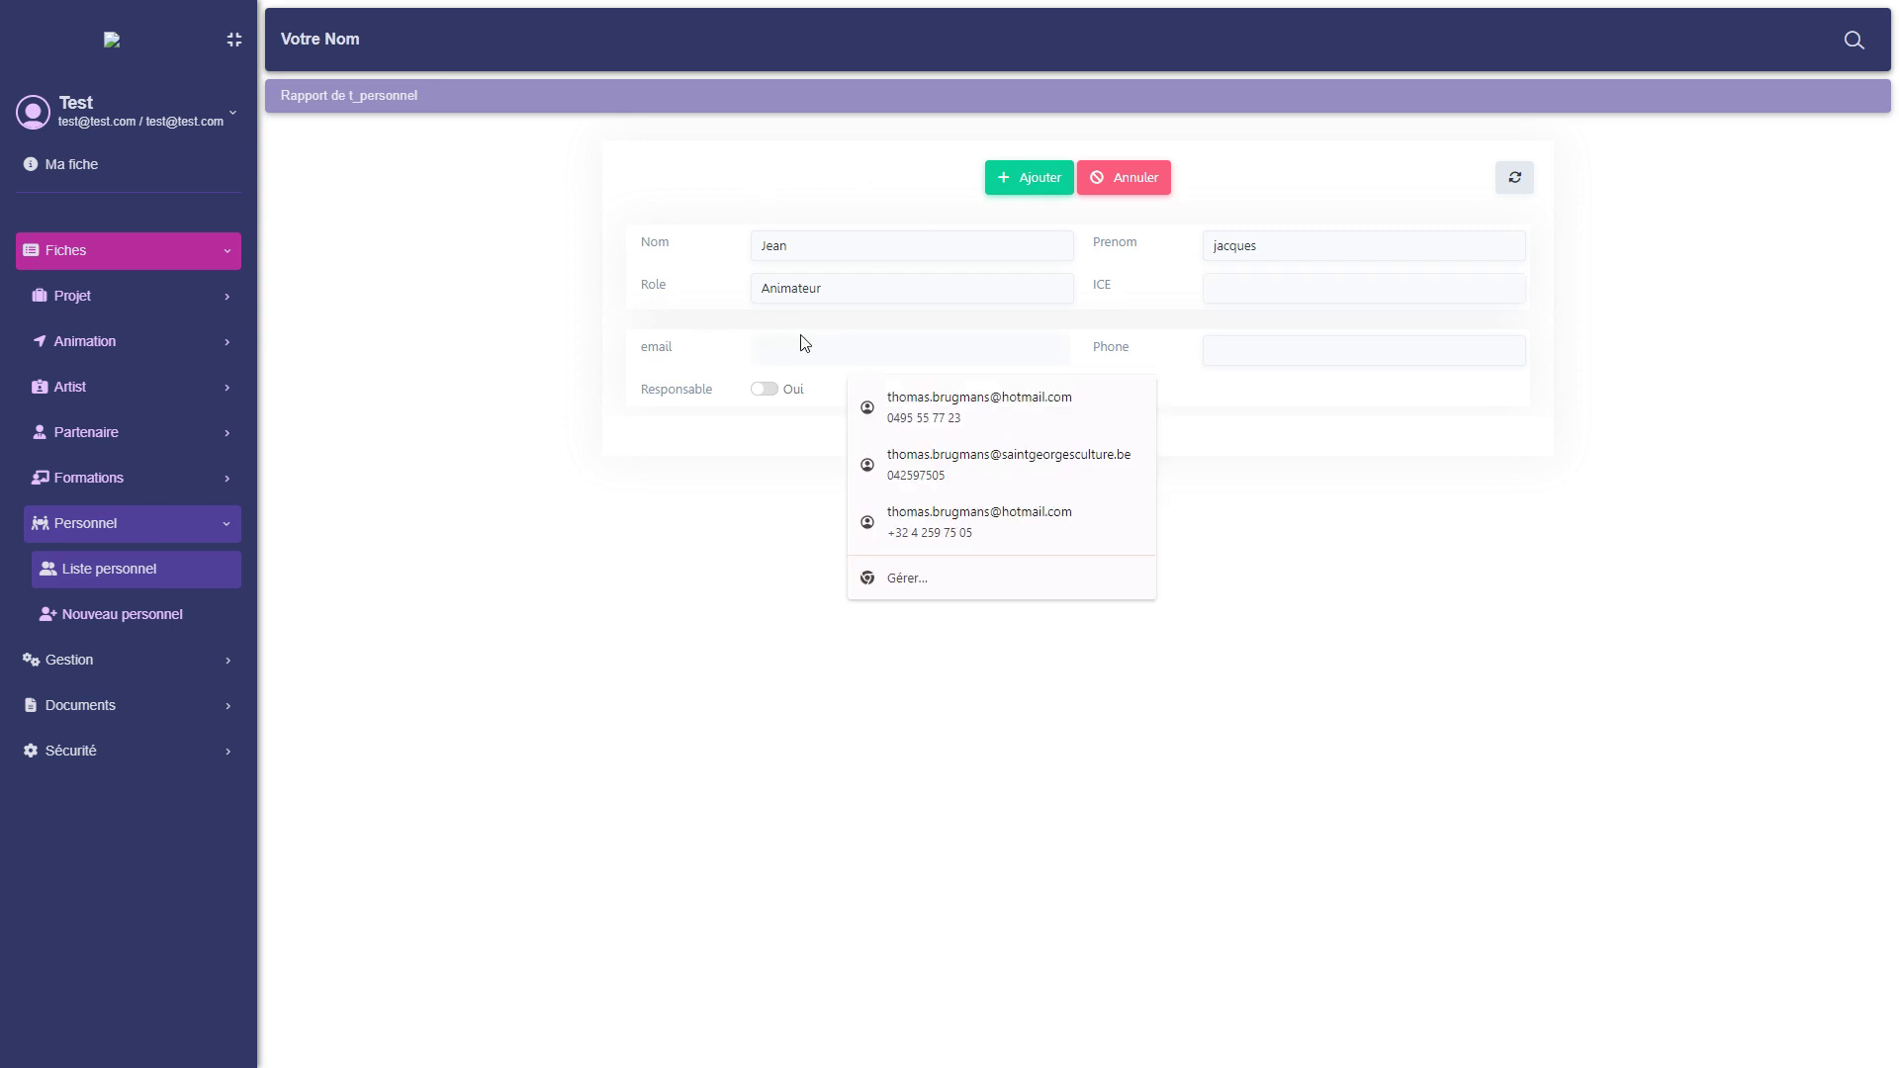
type("jean")
key("BackSpace")
key("BackSpace")
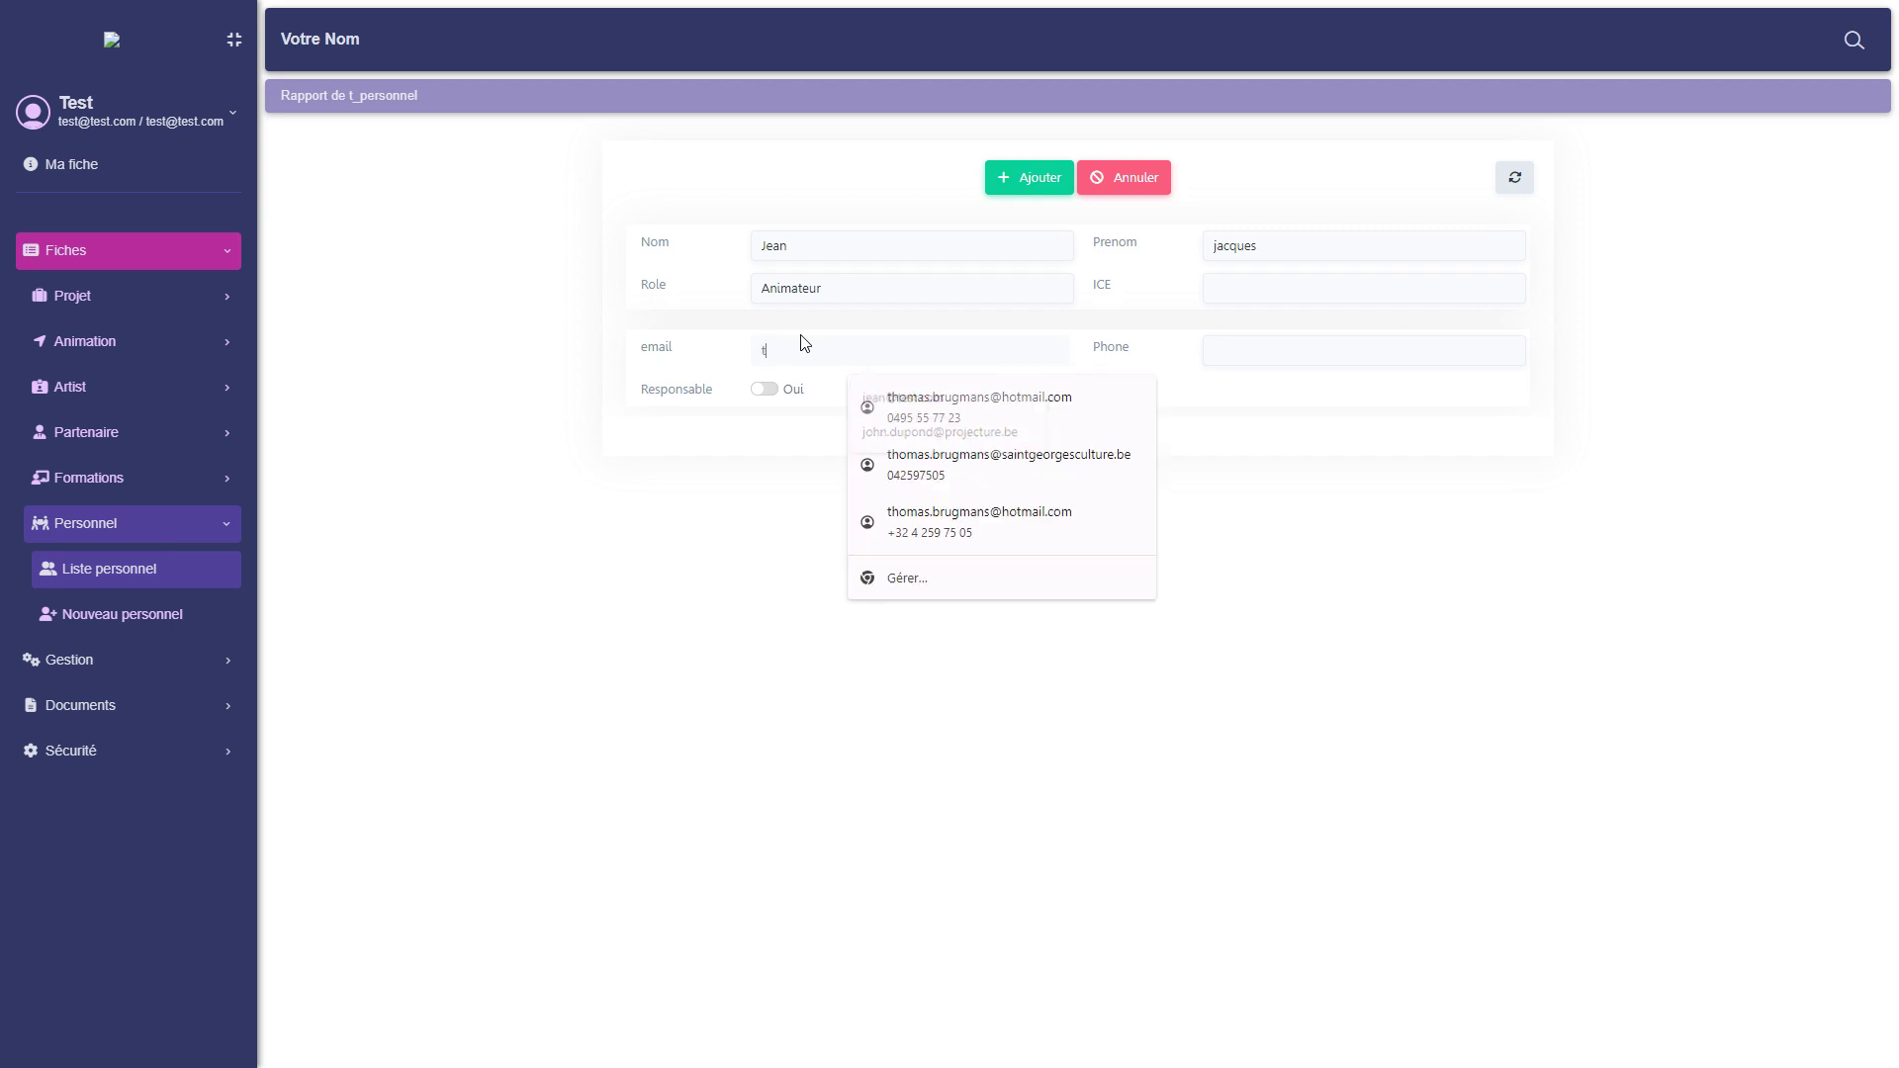
type("test")
key("BackSpace")
key("BackSpace")
key("BackSpace")
key("BackSpace")
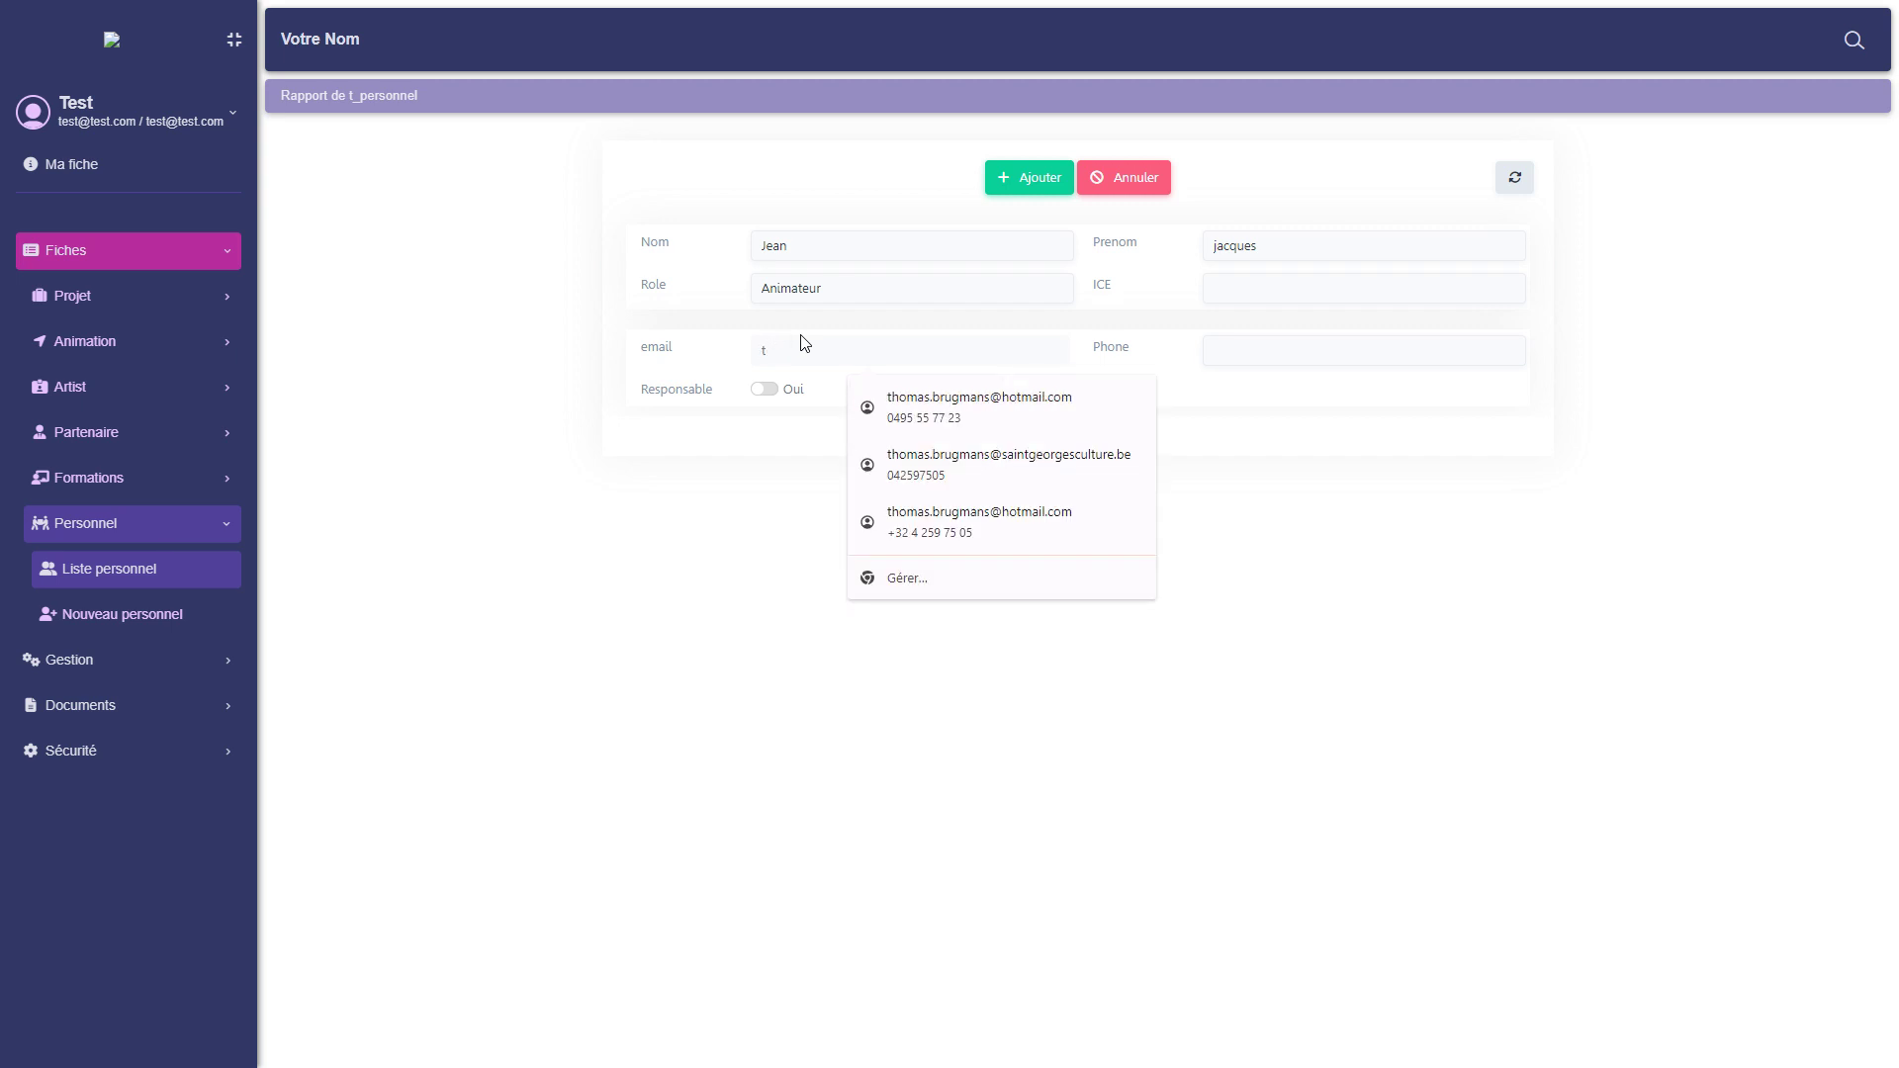
type("jean@test.com")
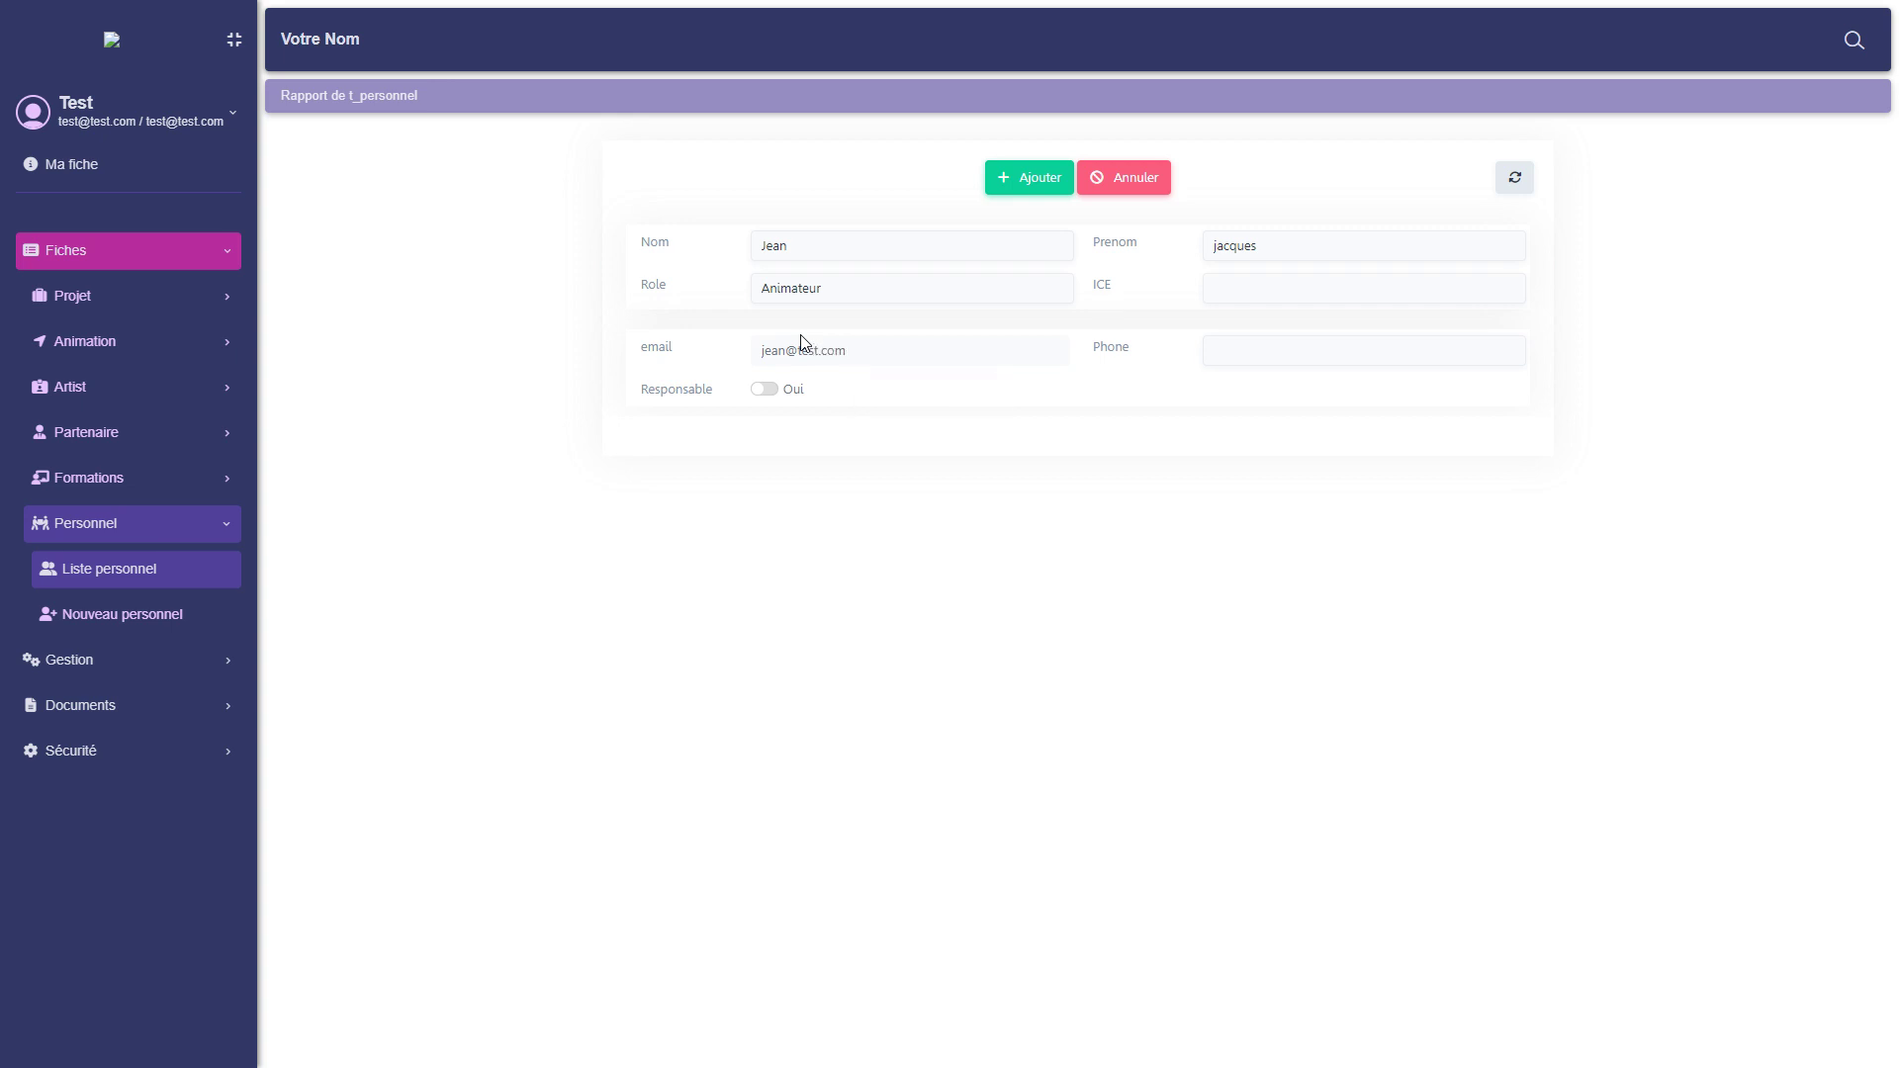
left_click(765, 389)
left_click(1005, 174)
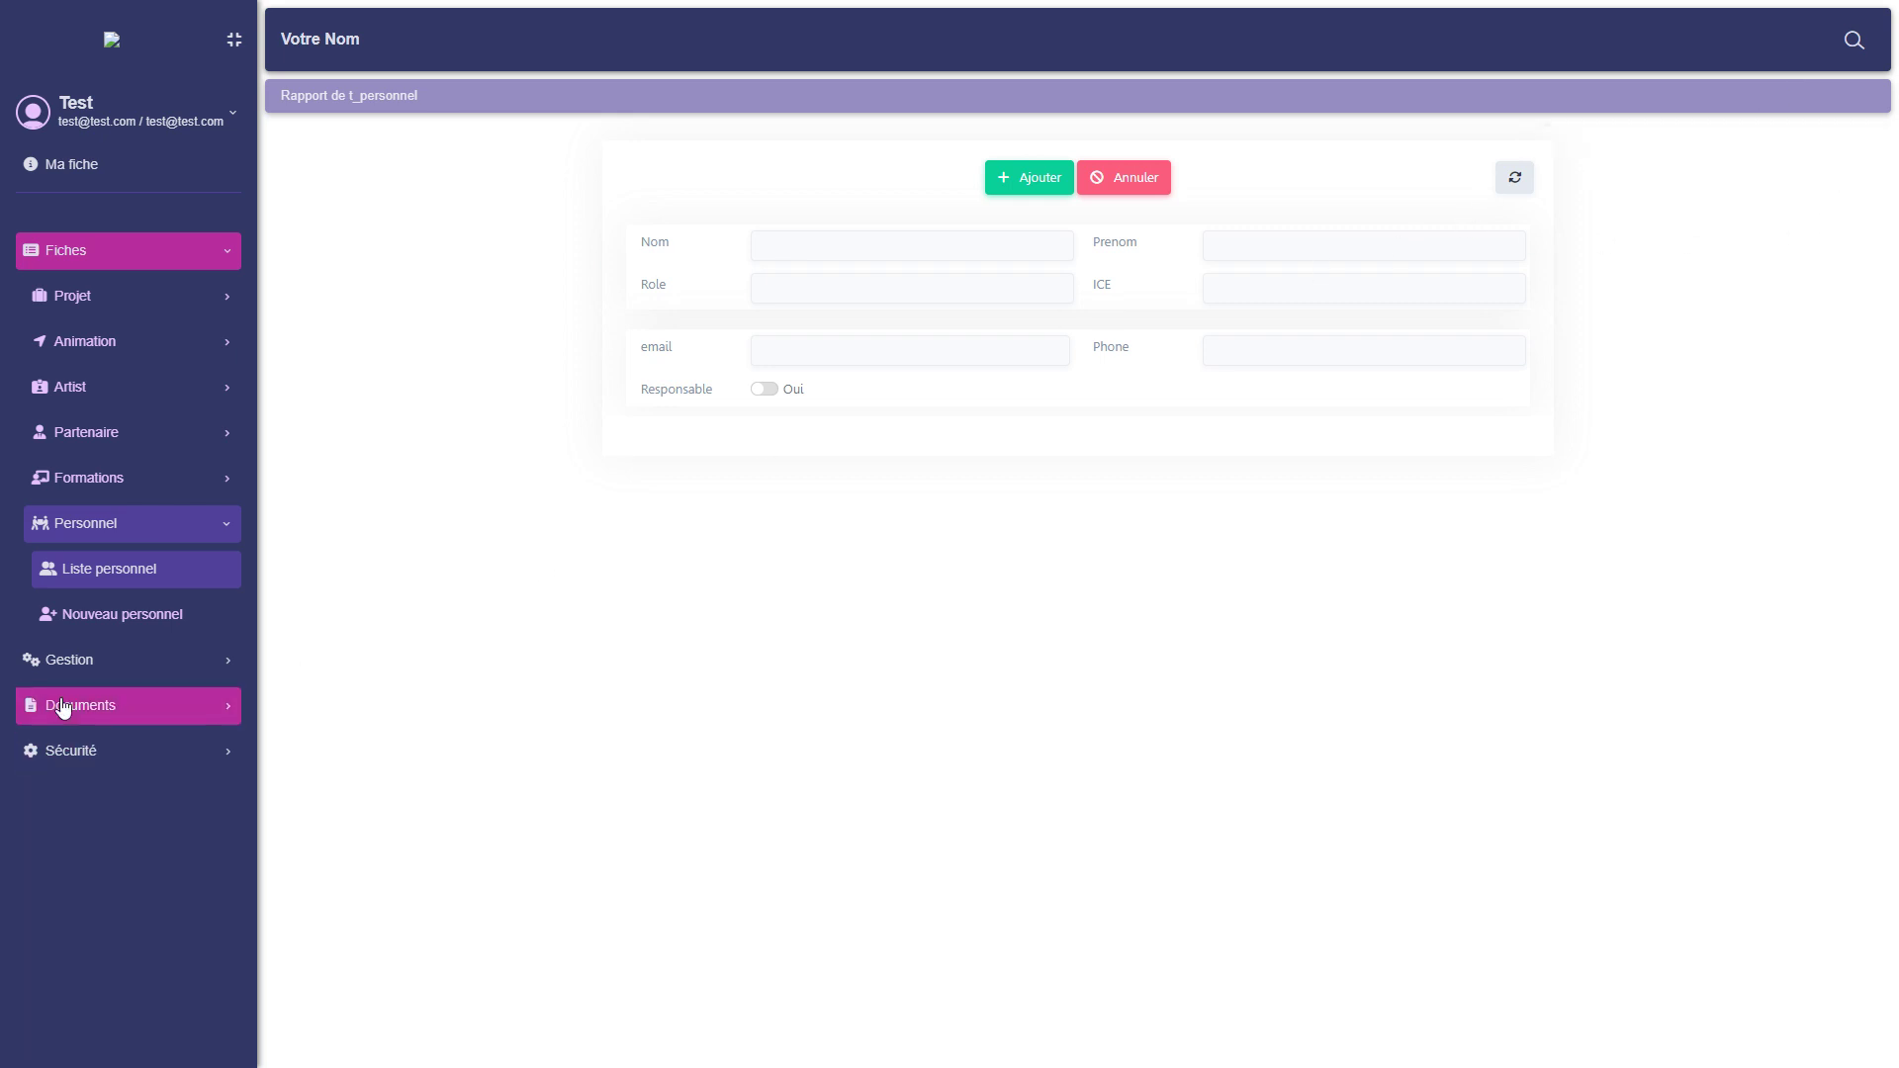
Open a new user form from Sécurité > Utilisateurs.
left_click(80, 759)
scroll(99, 752, "down", 3)
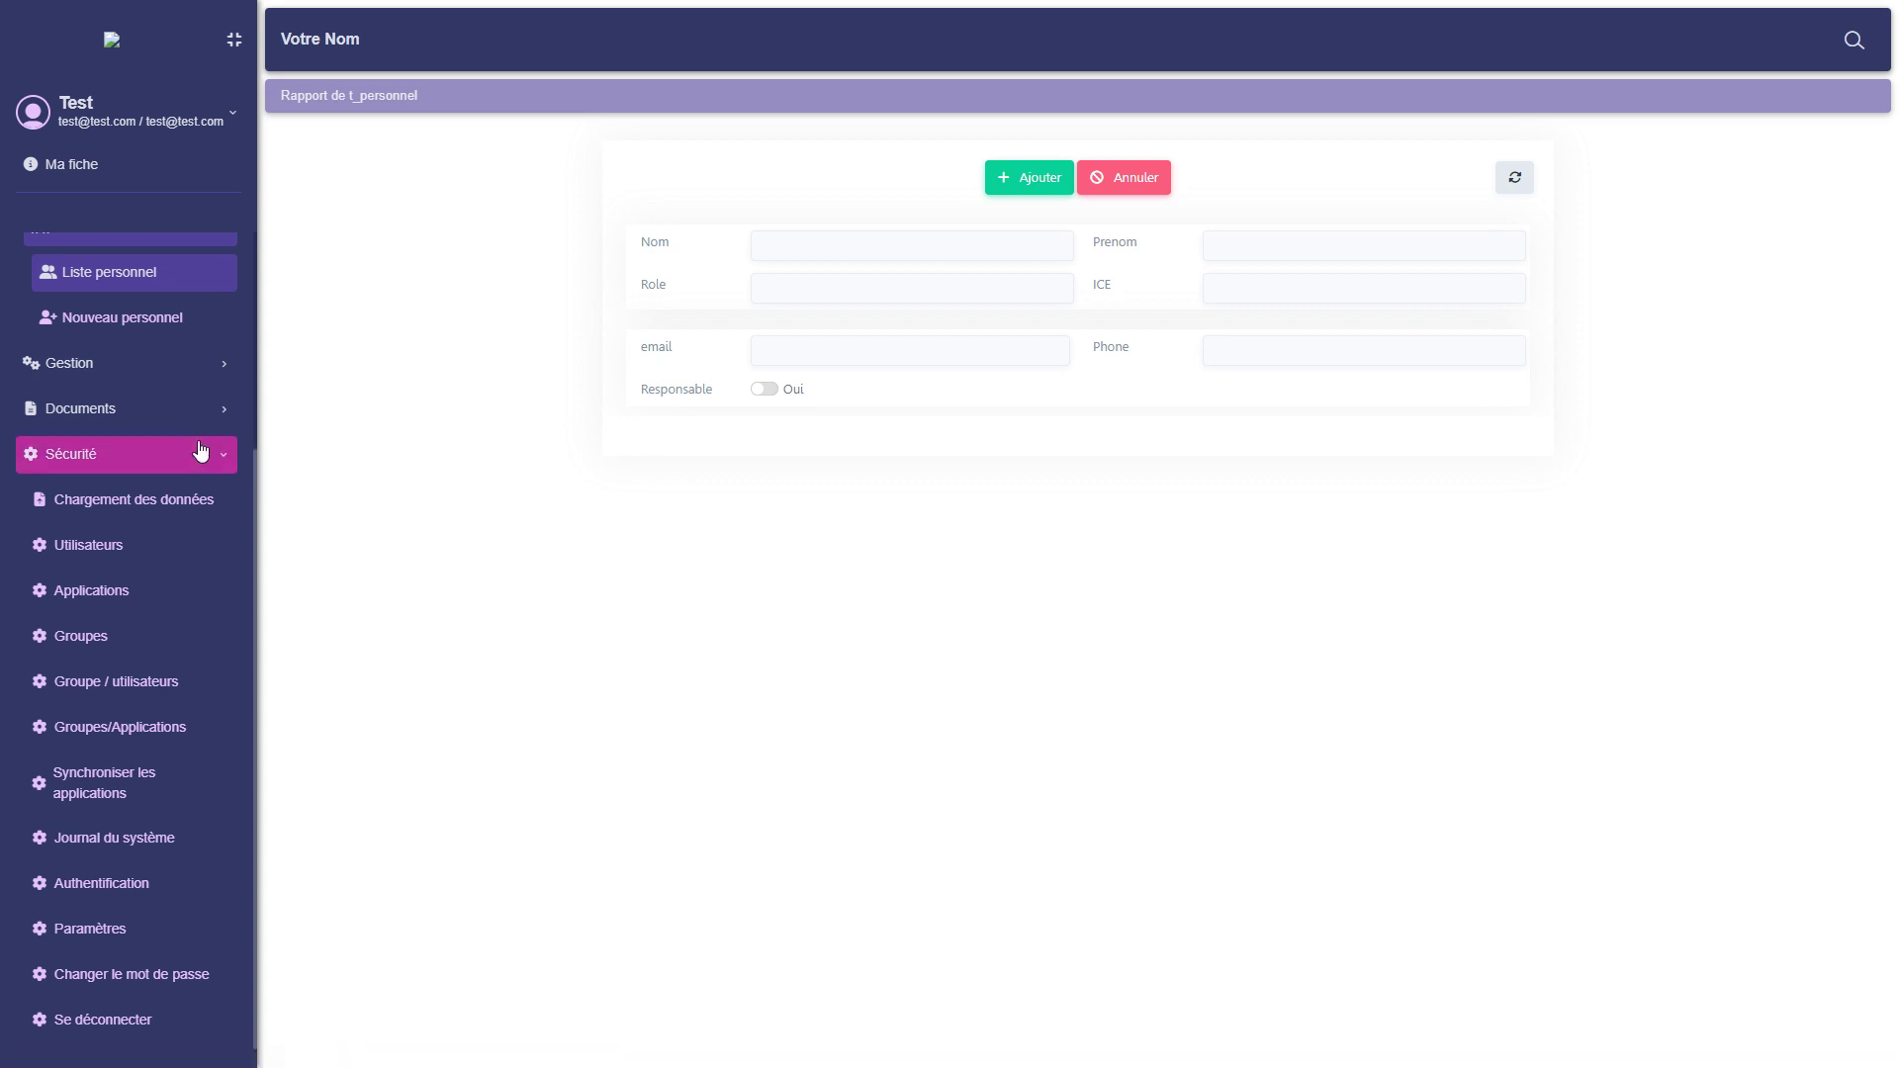
left_click(77, 547)
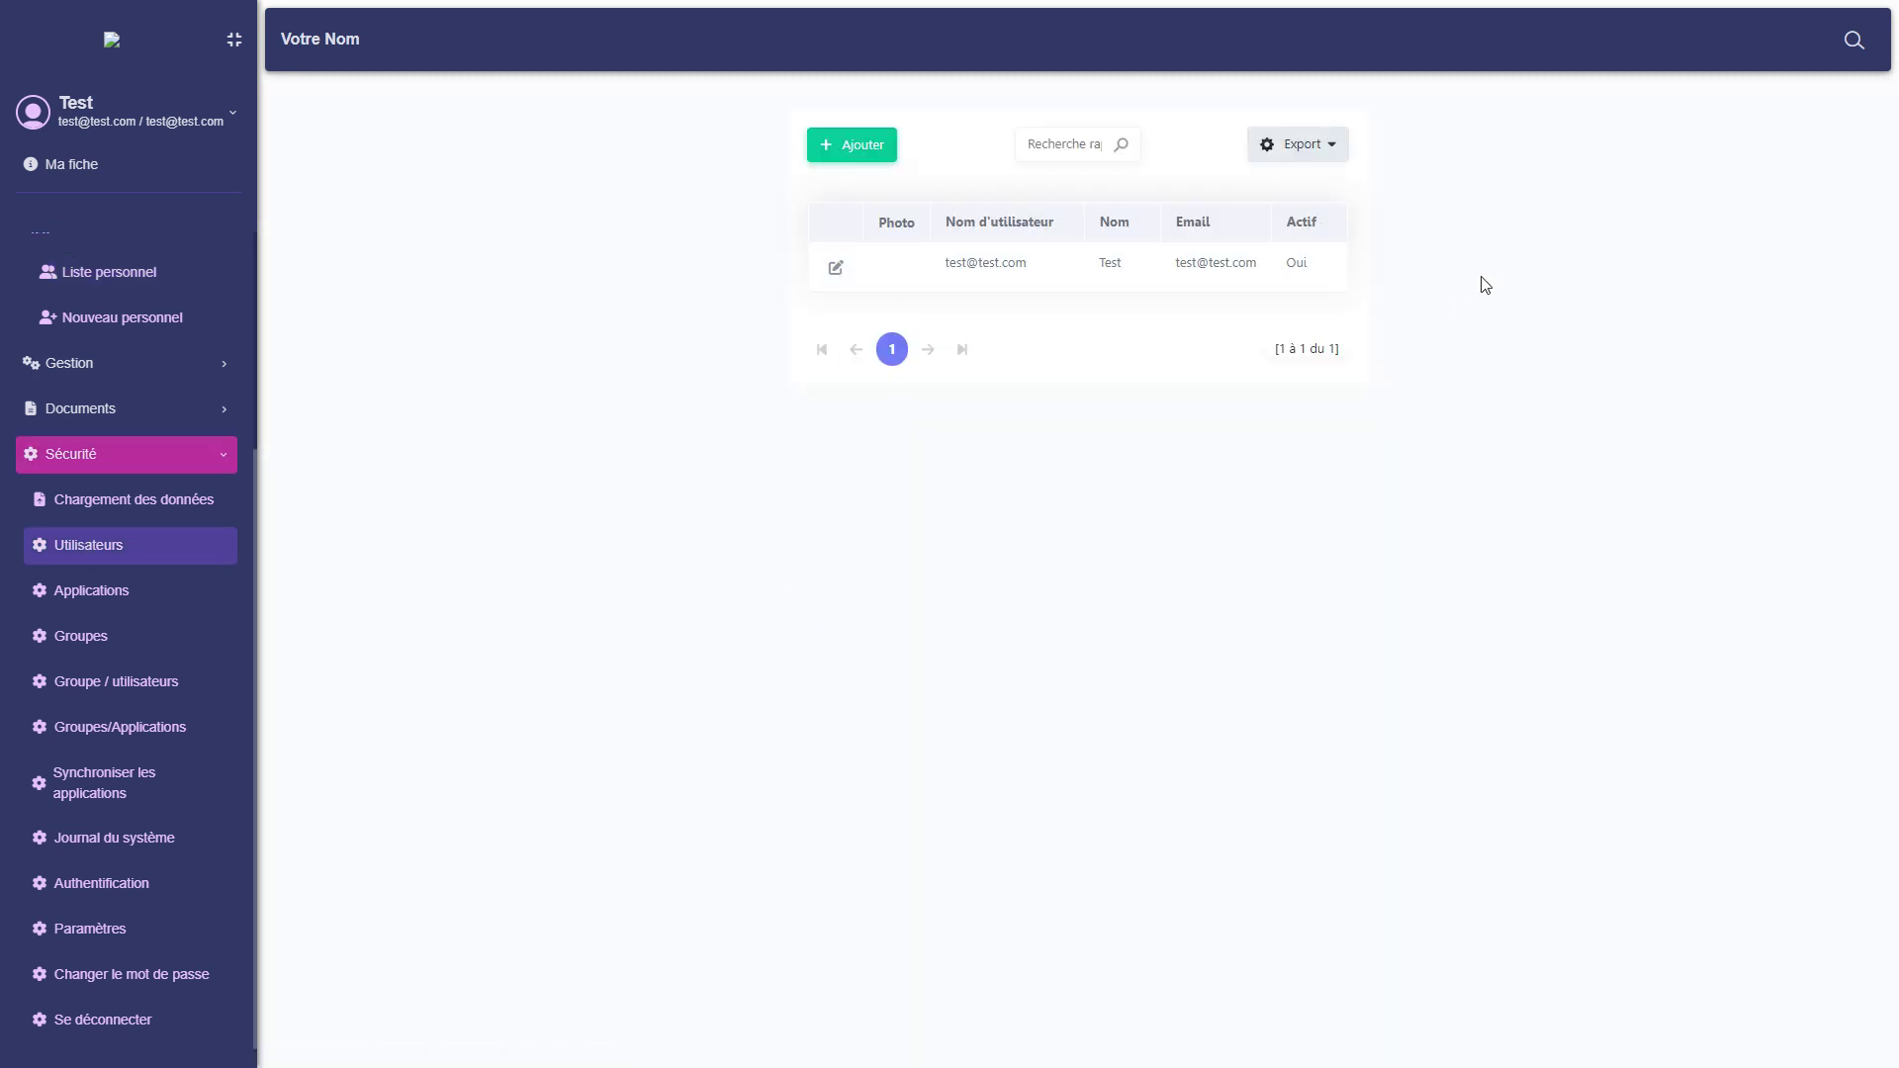
left_click(870, 155)
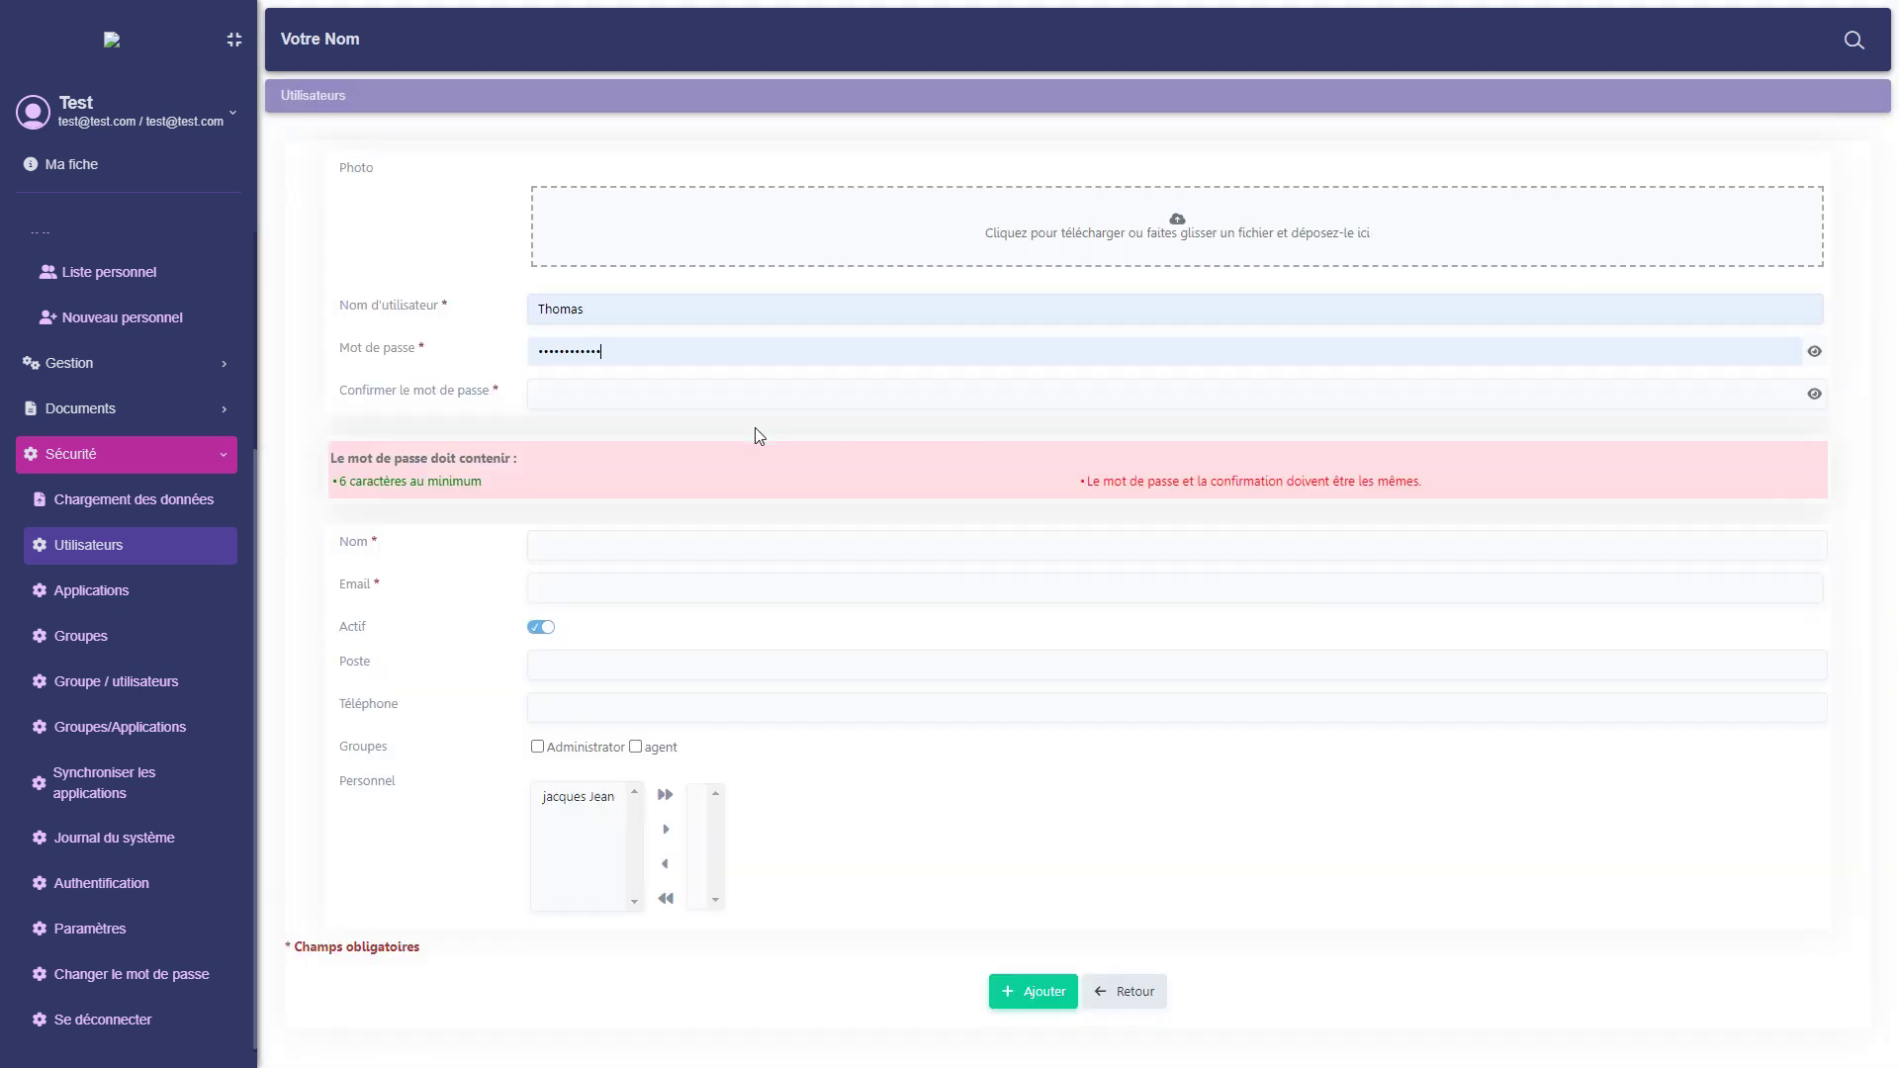
Replace the username with the agent's e-mail and begin entering the password.
double_click(619, 319)
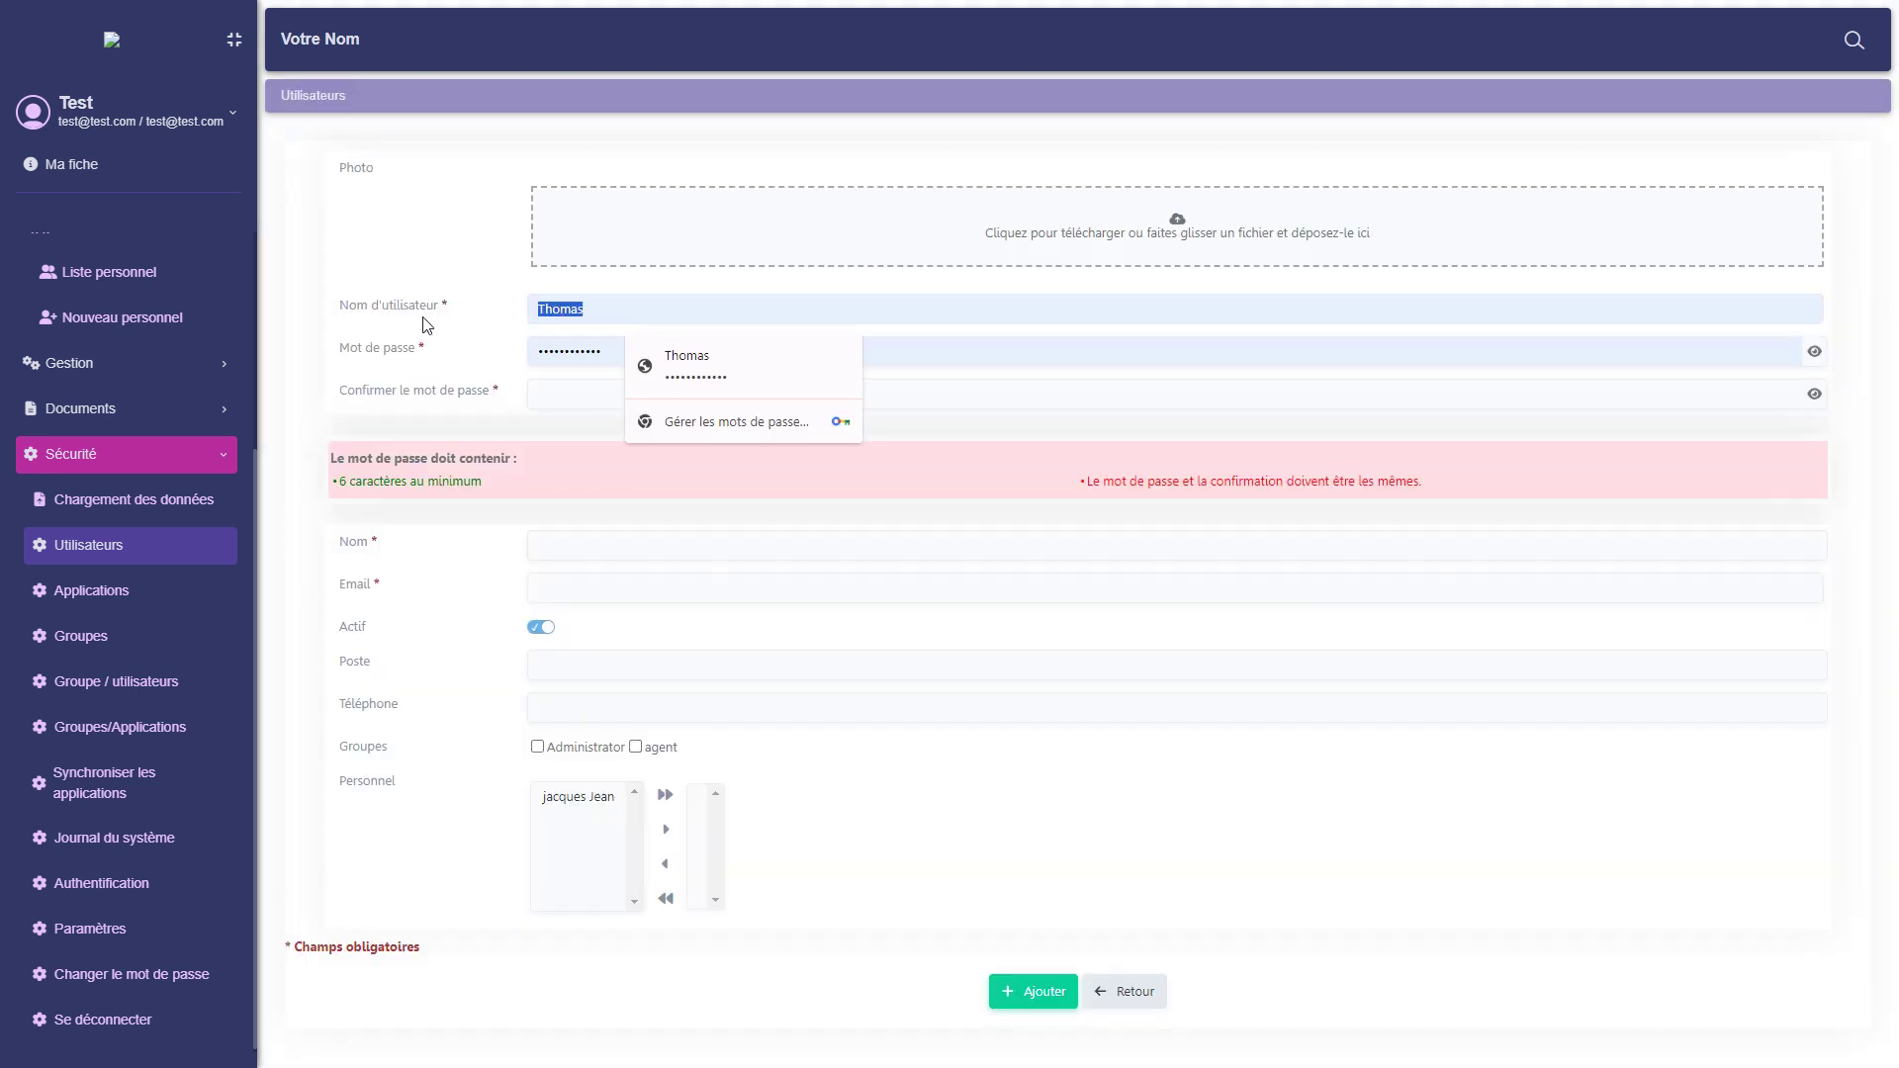
type("jean")
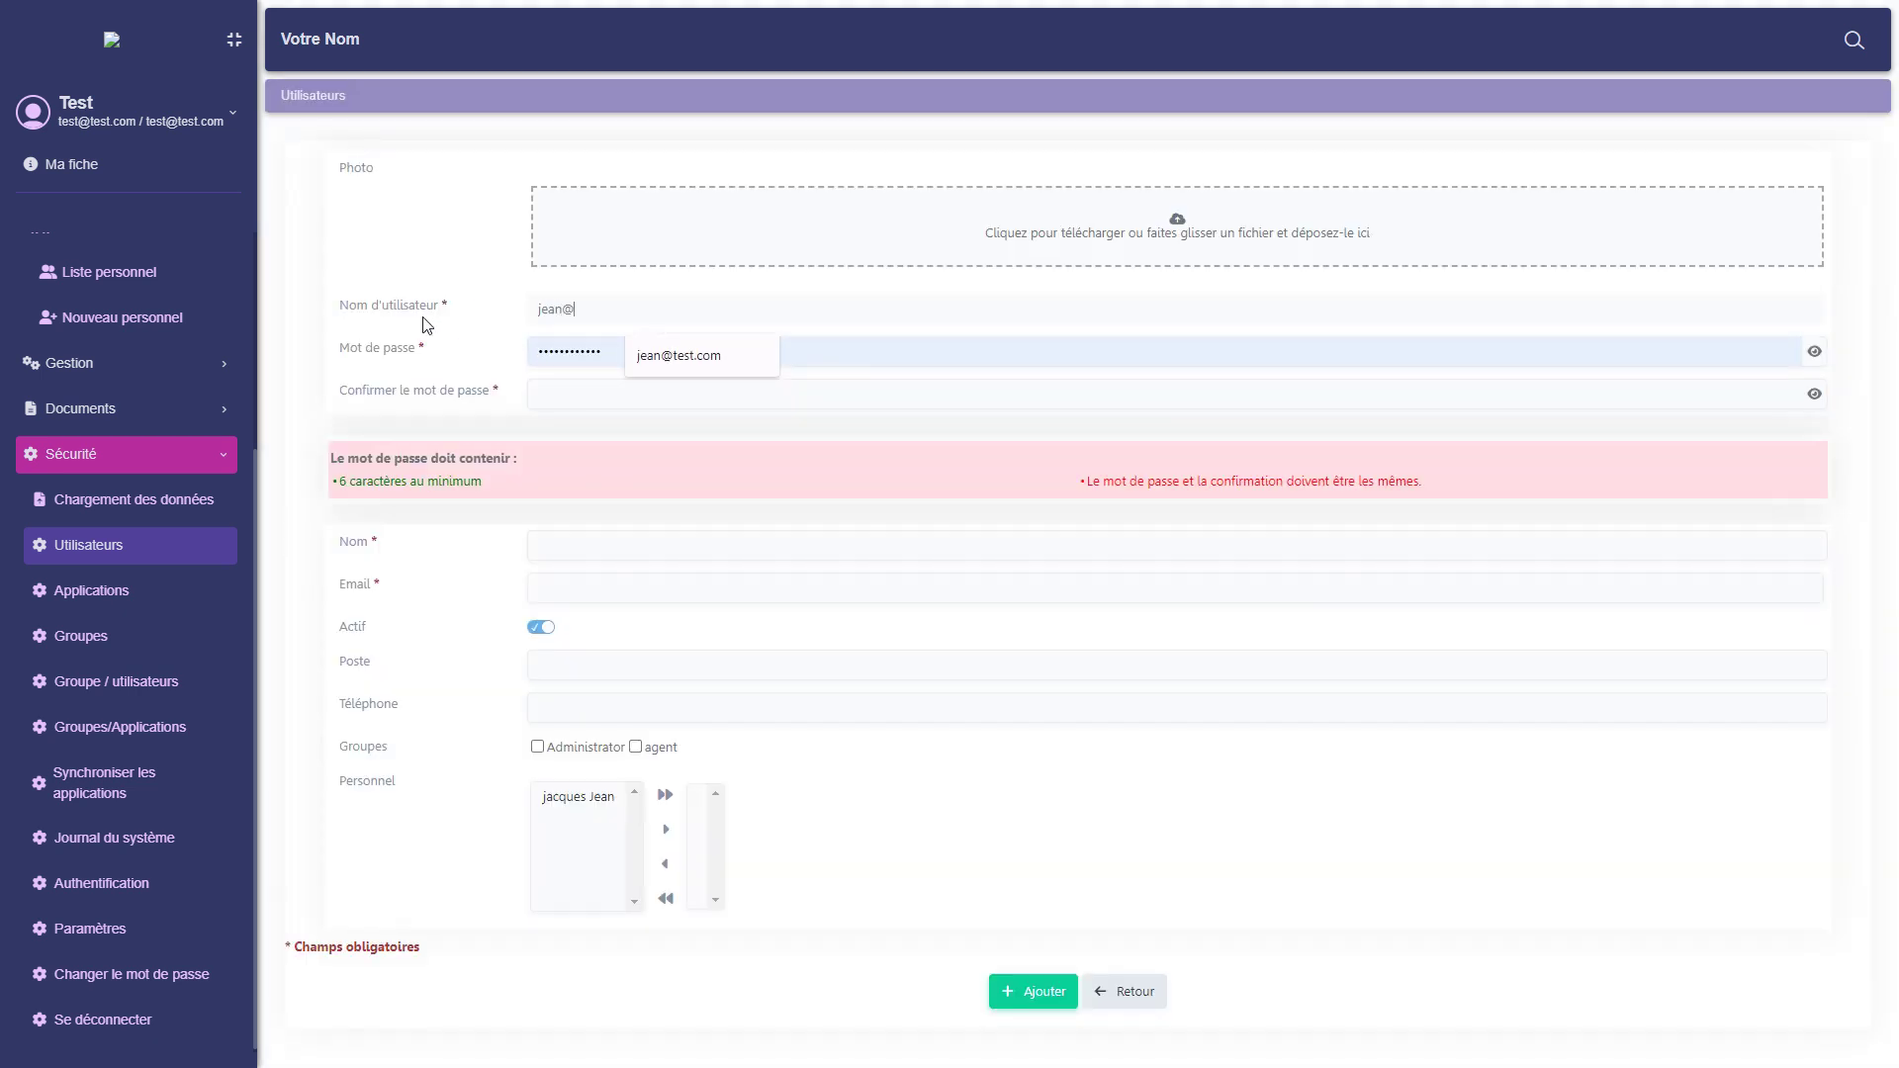
type("@test.com")
key("Tab")
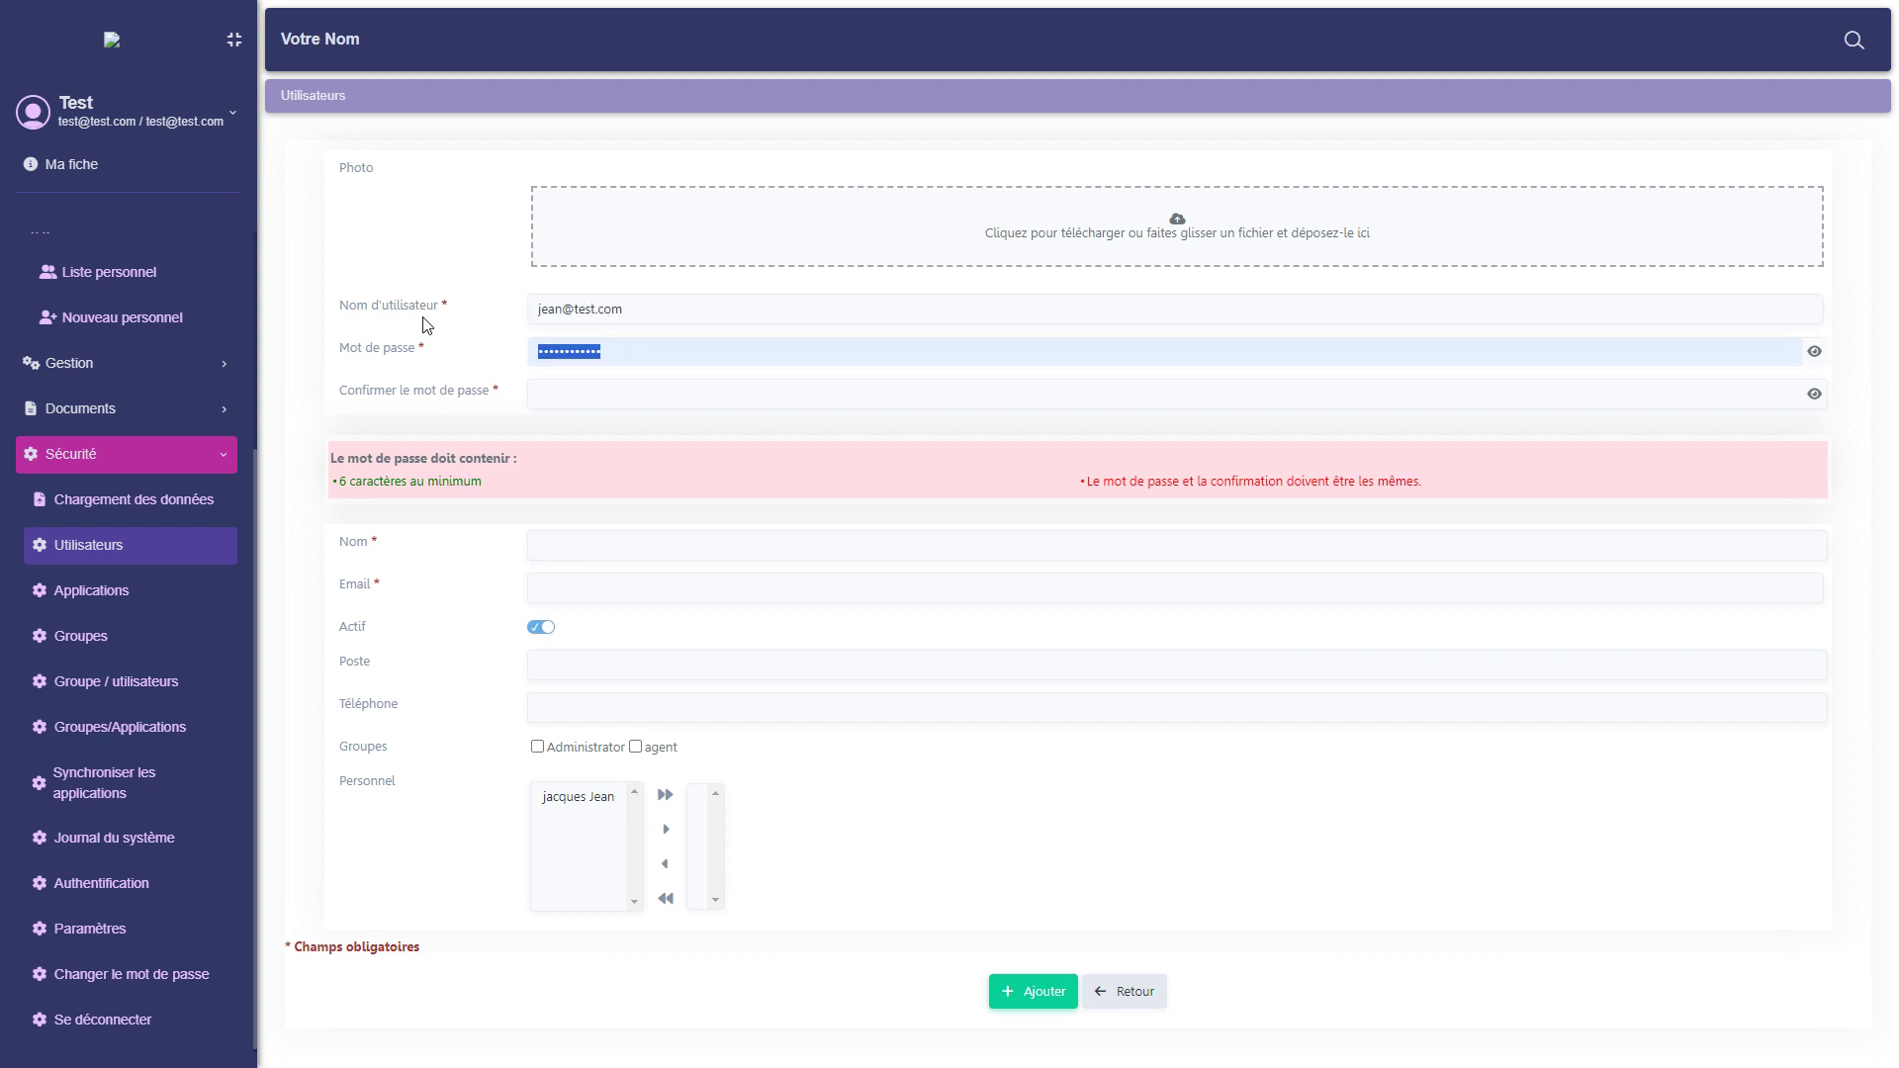
type("t")
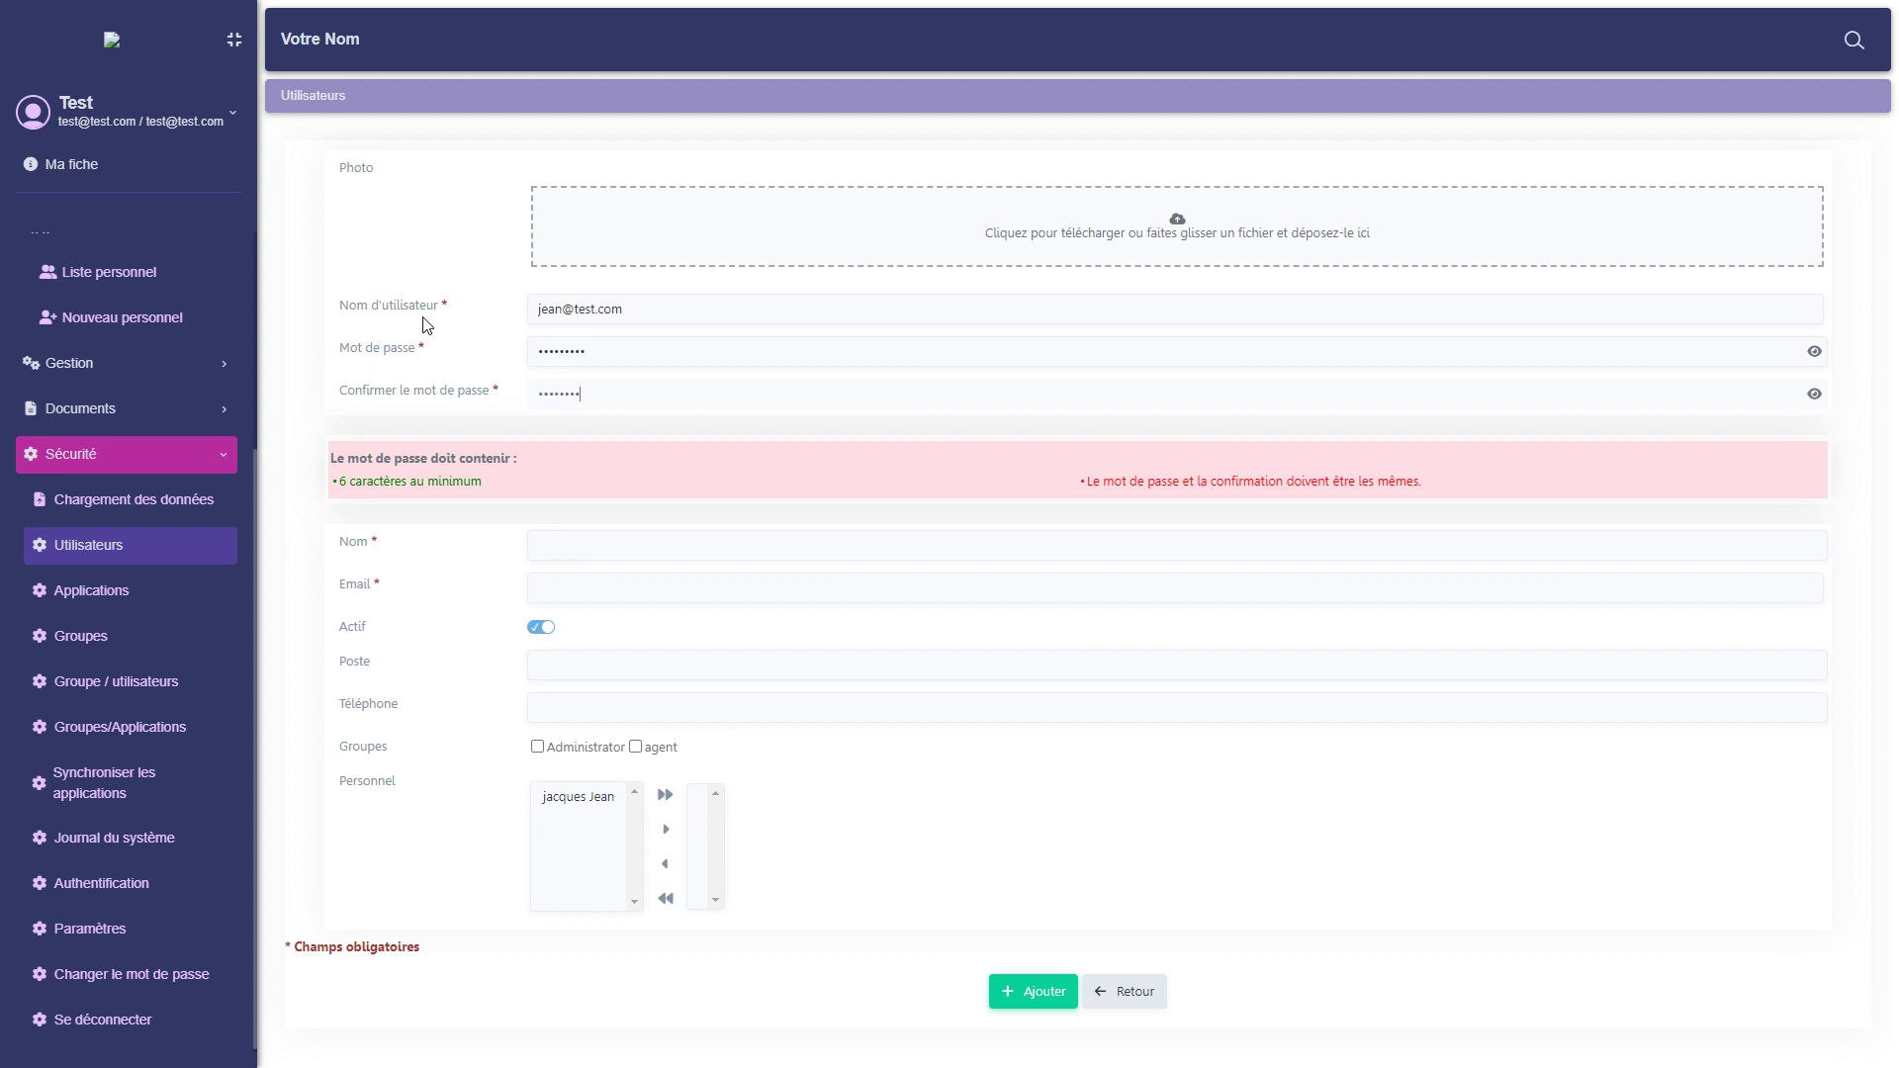
Fill in the user's name, e-mail and Poste animateur, retyping the e-mail correctly.
left_click(601, 547)
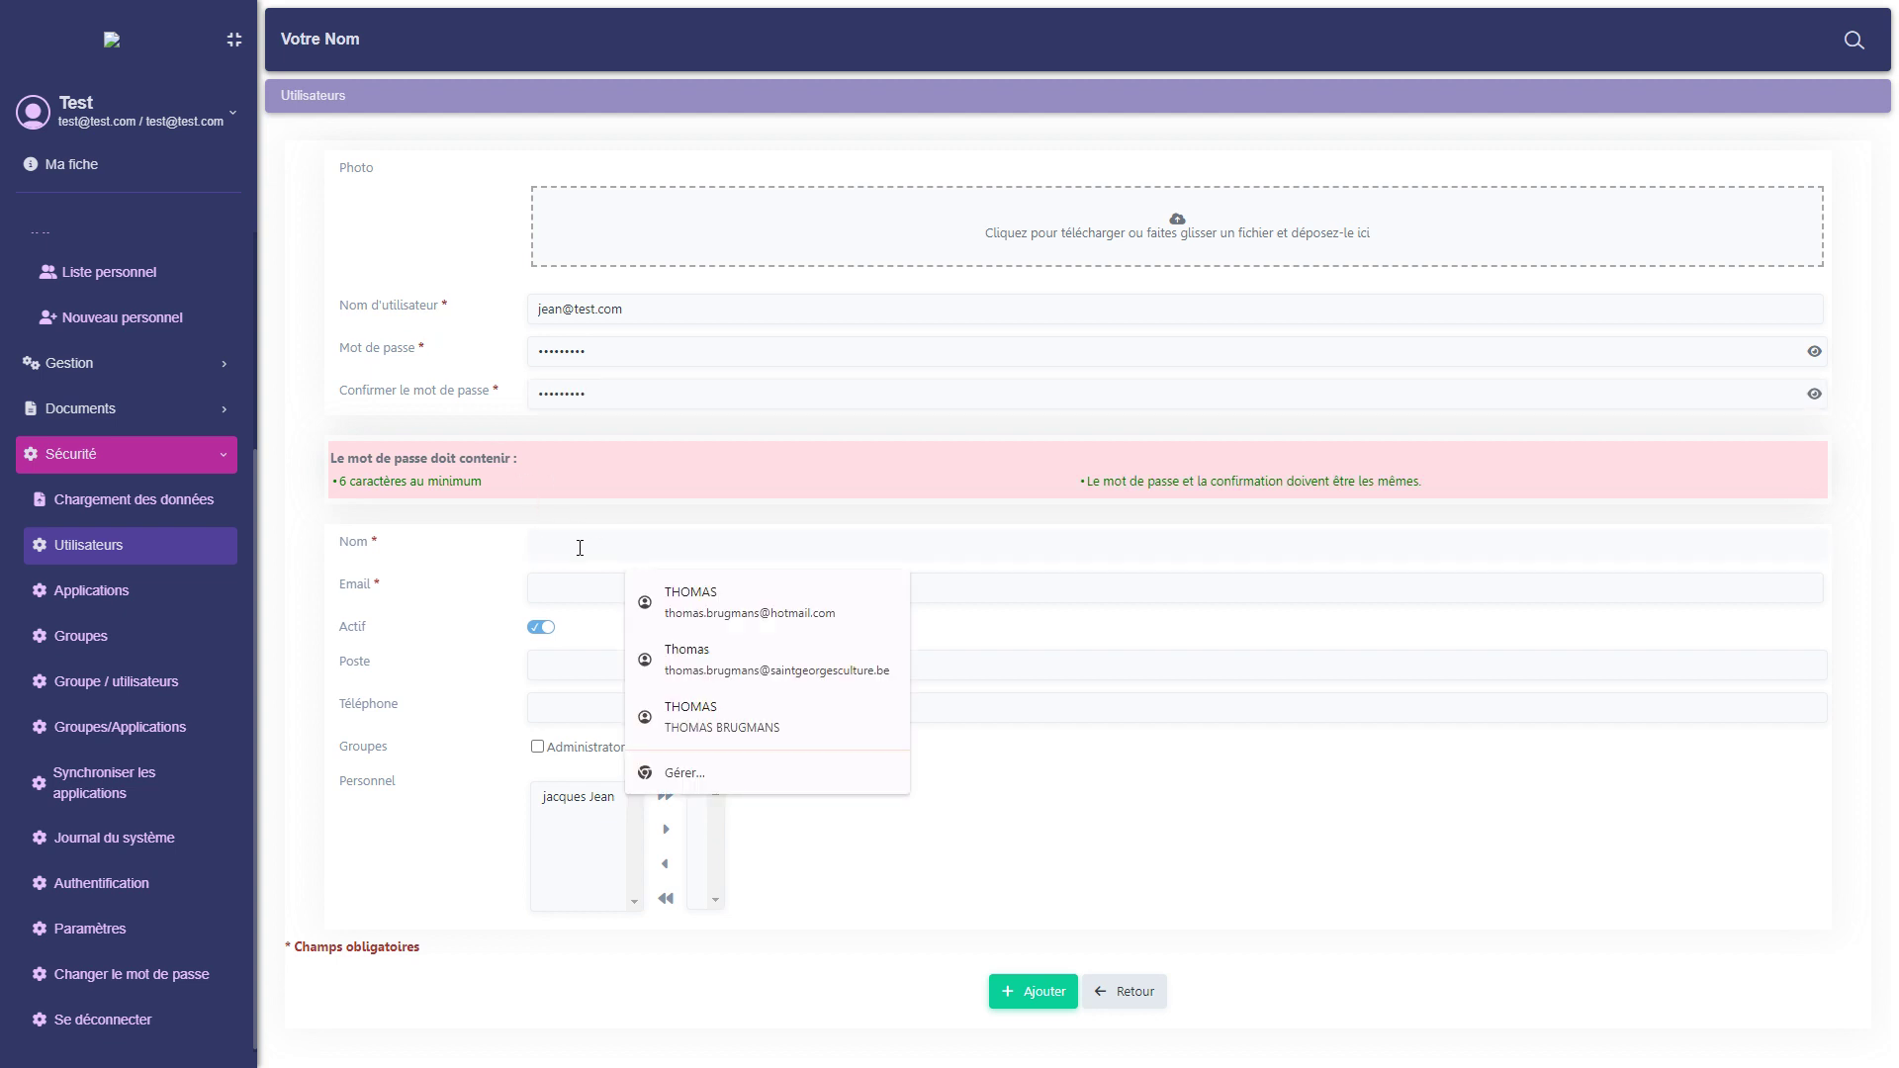
type("jean")
key("Tab")
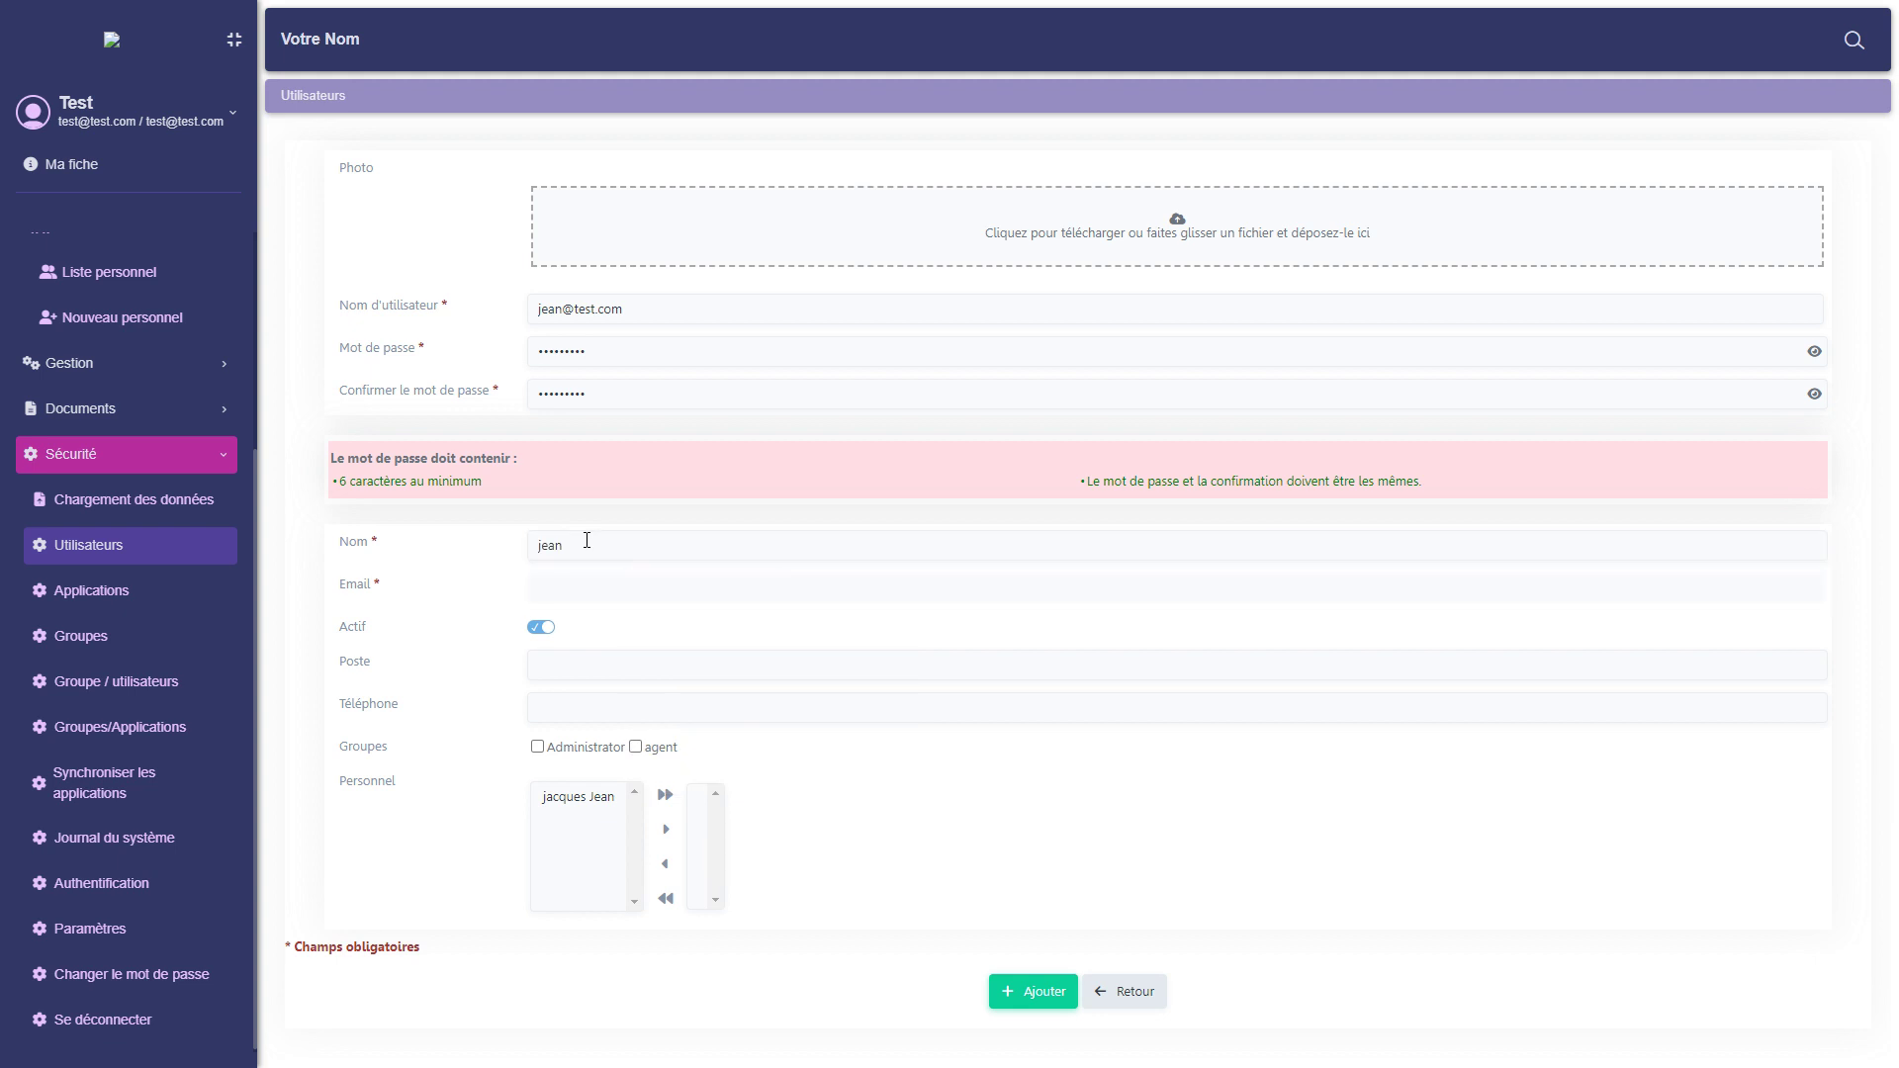
type("jacques")
left_click(581, 671)
type("animateur")
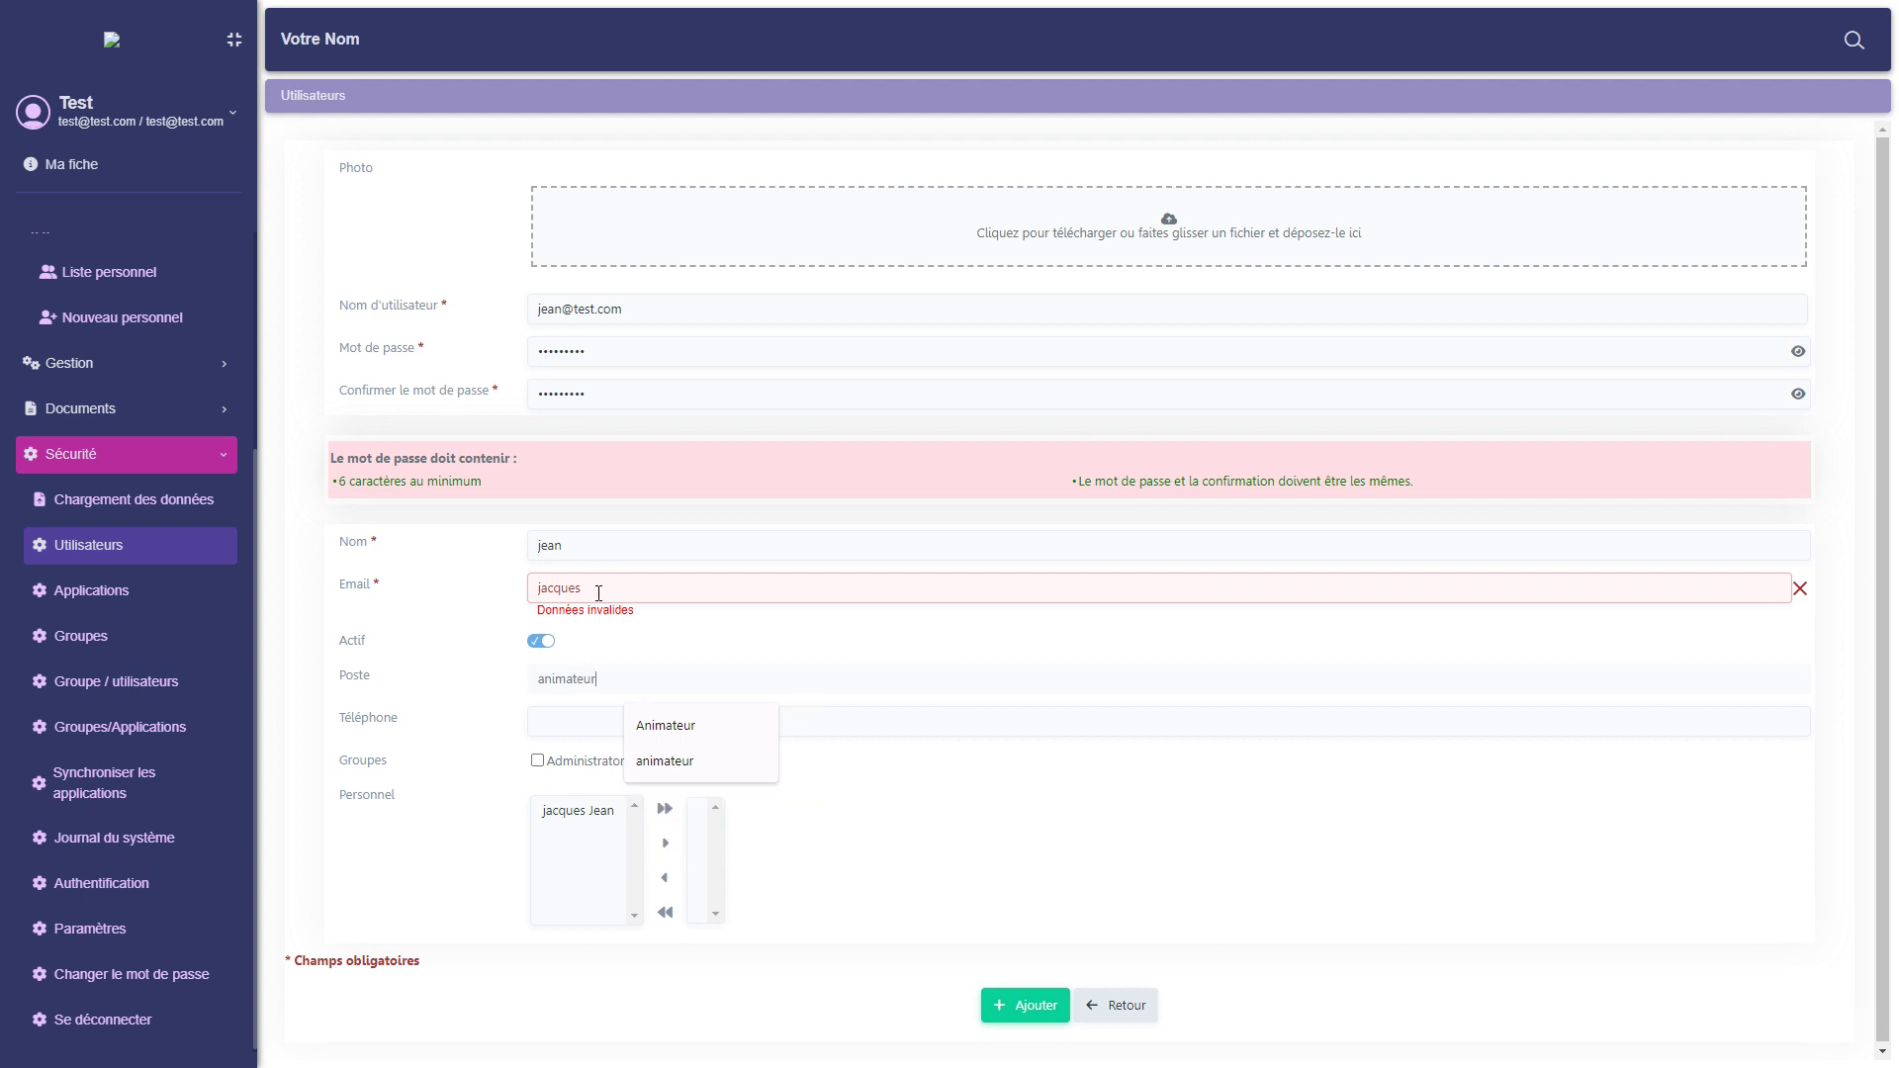
double_click(542, 591)
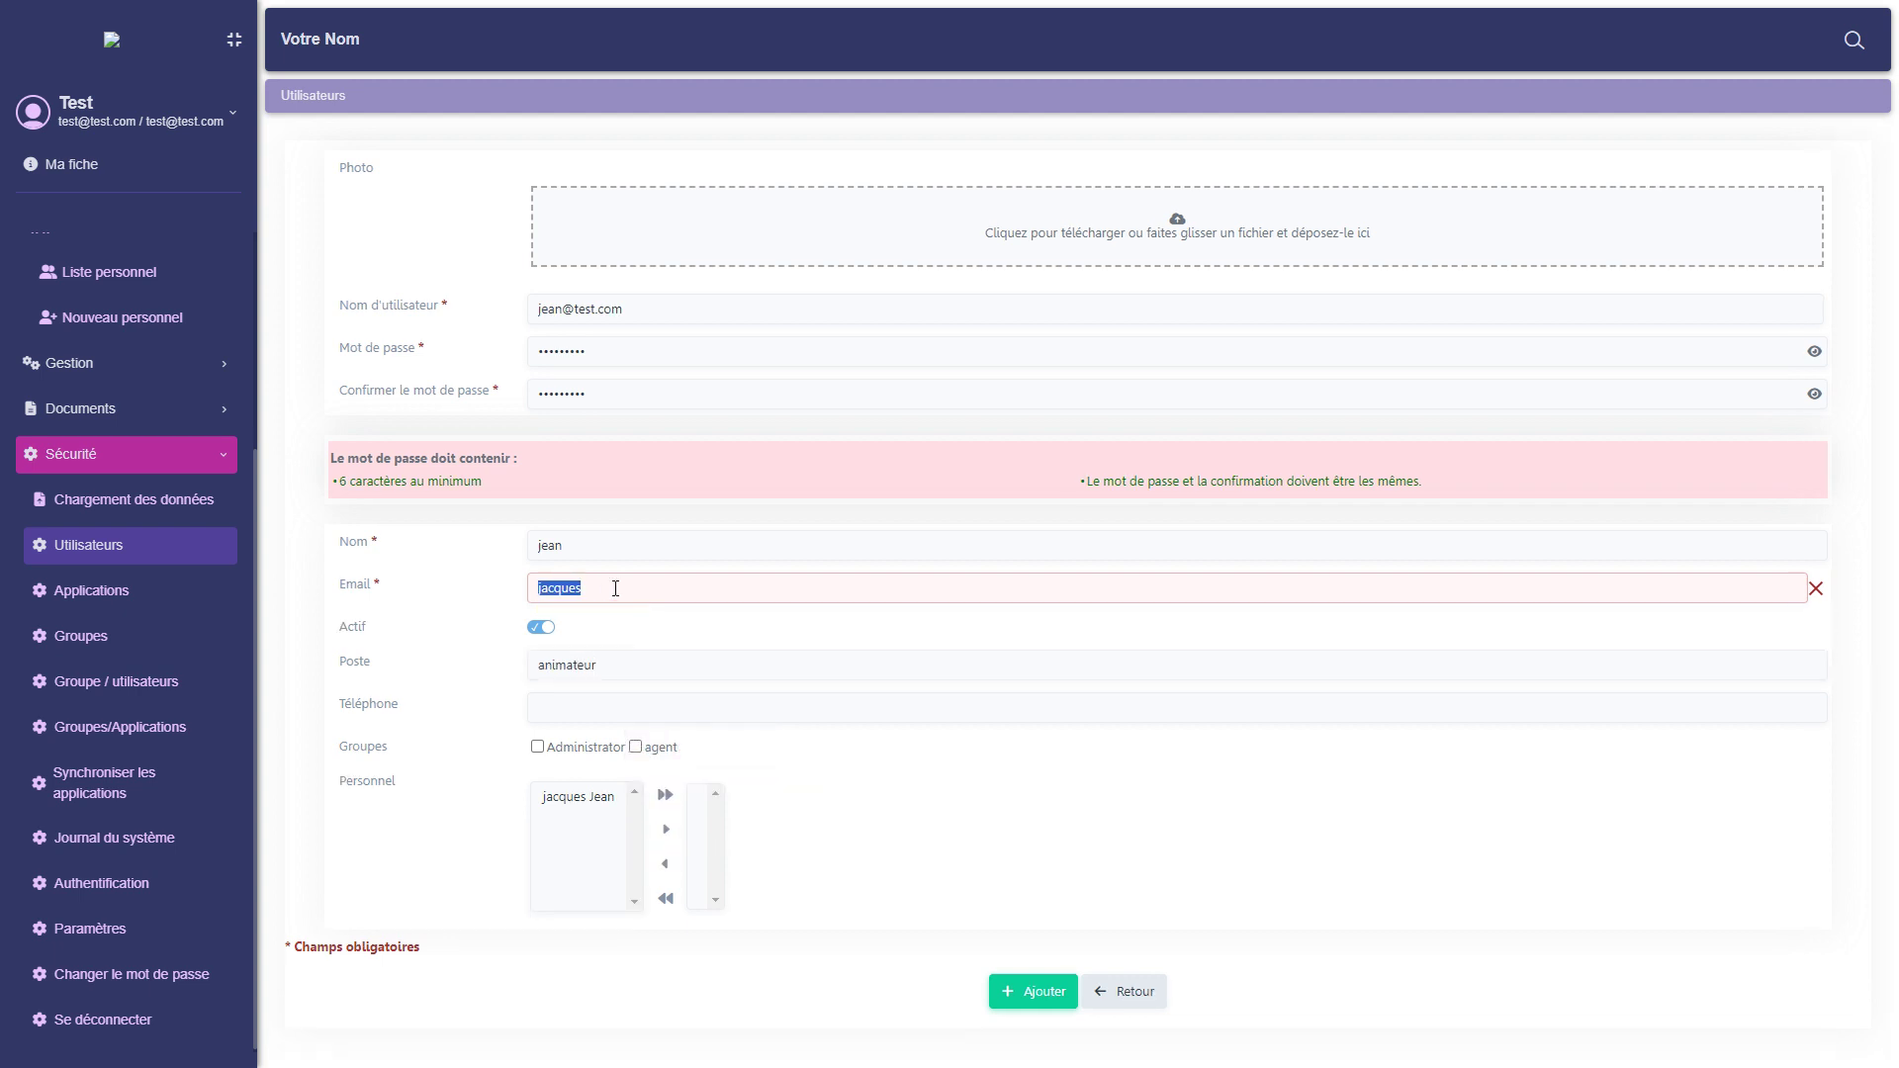
type("jean")
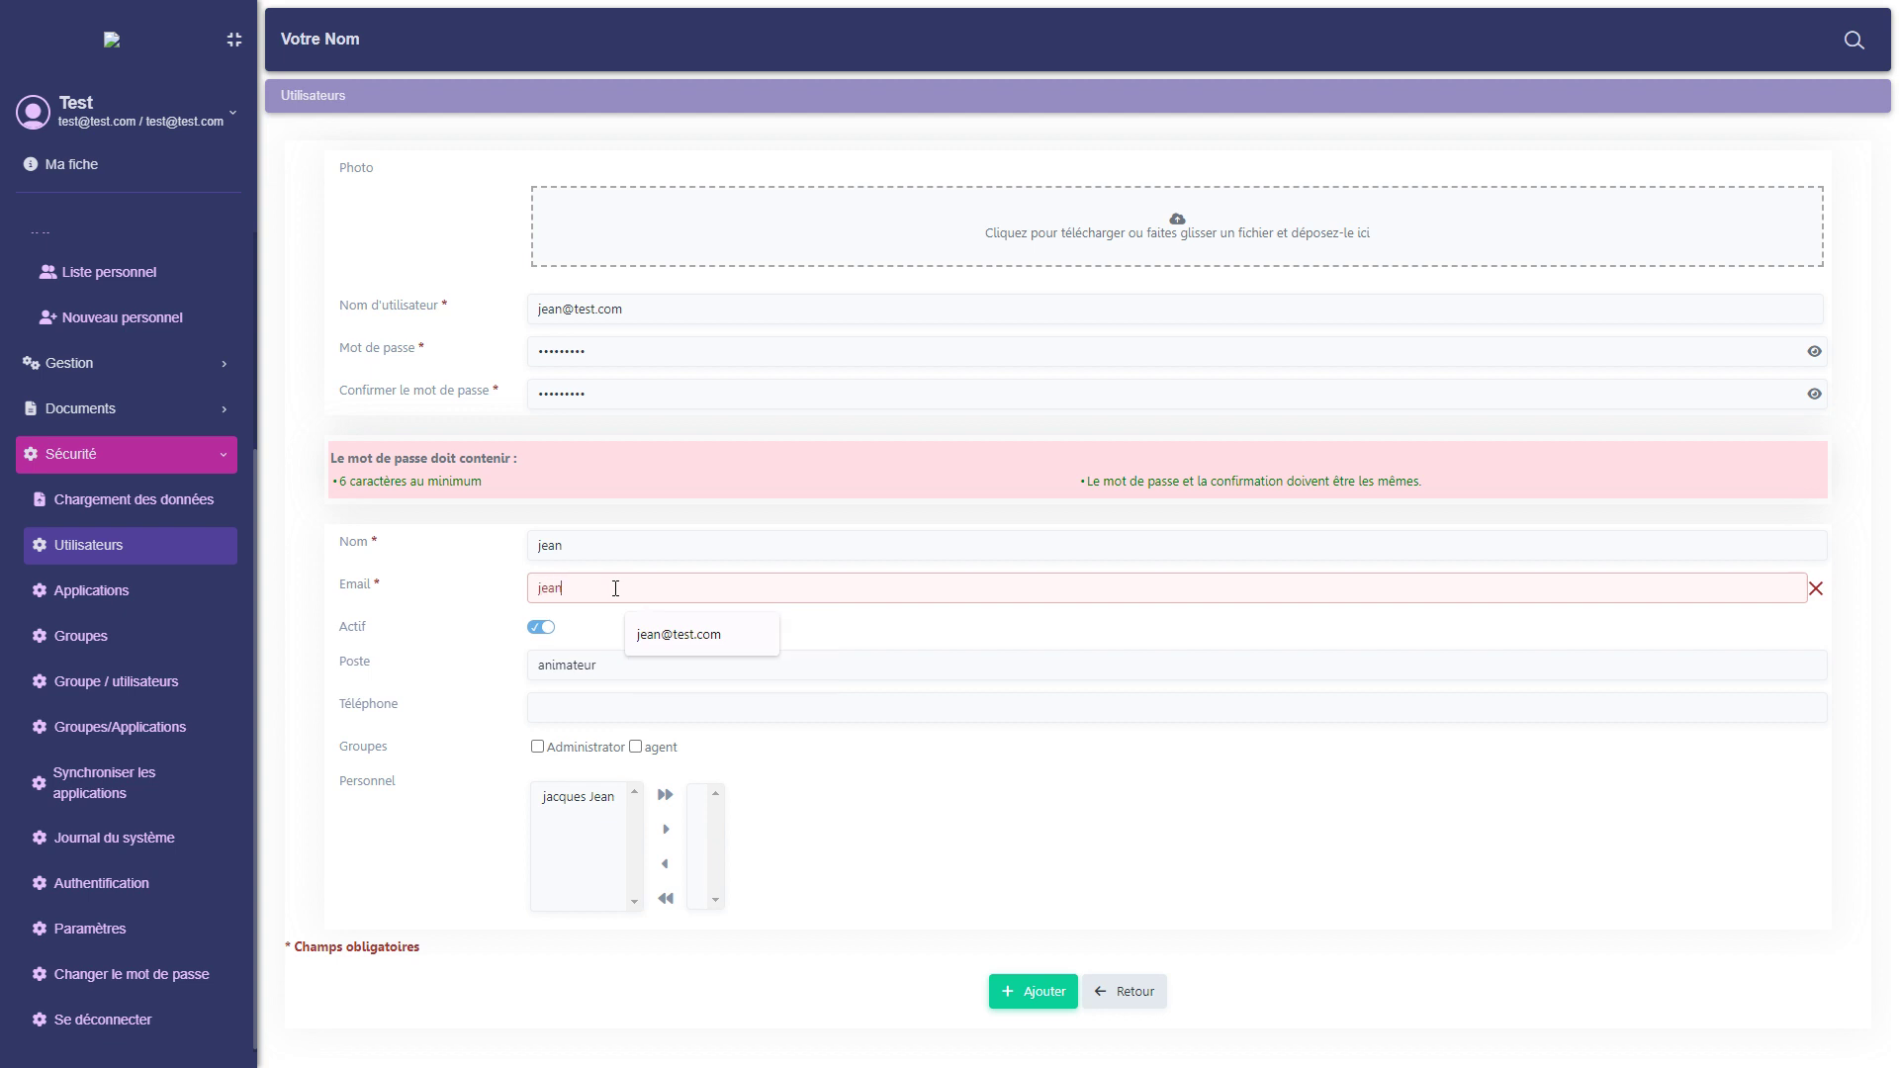
type("@test.com")
Link the selected staff member to the new user account and save it with the agent group.
left_click(579, 797)
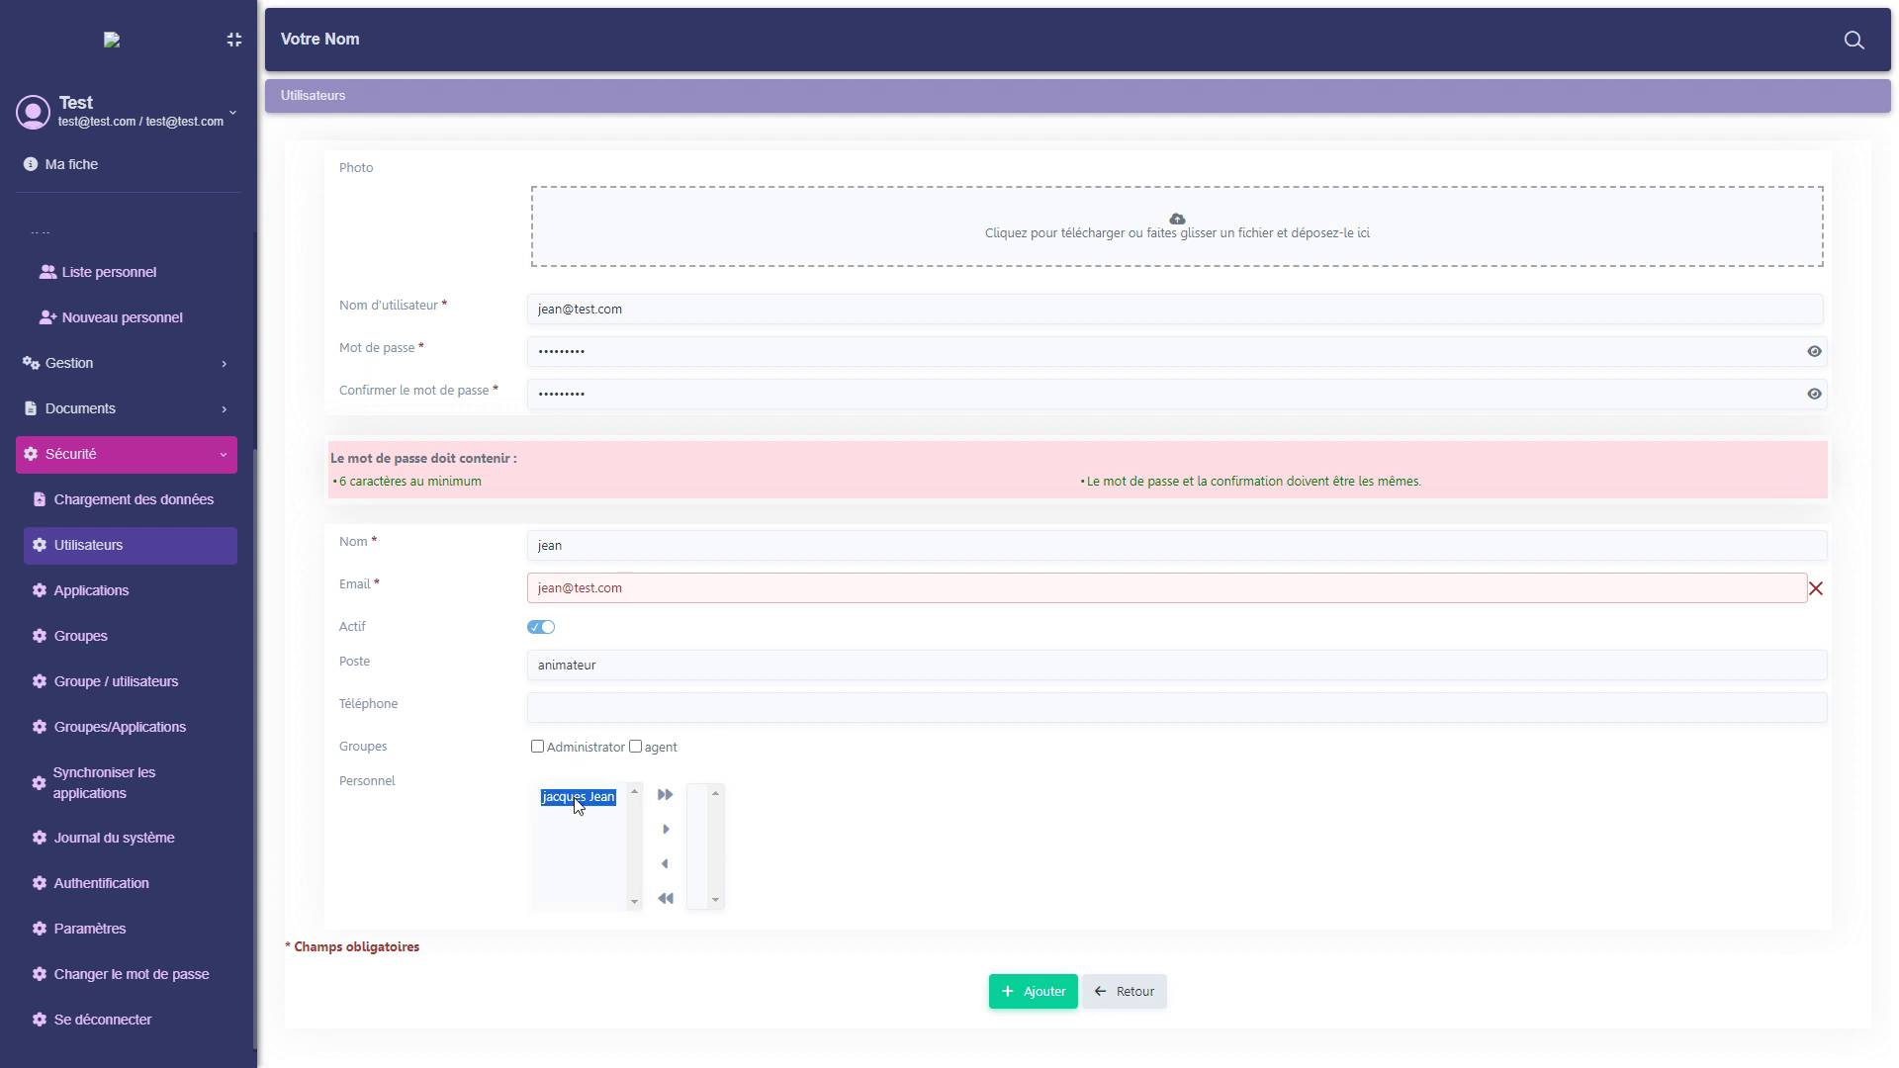
left_click(665, 829)
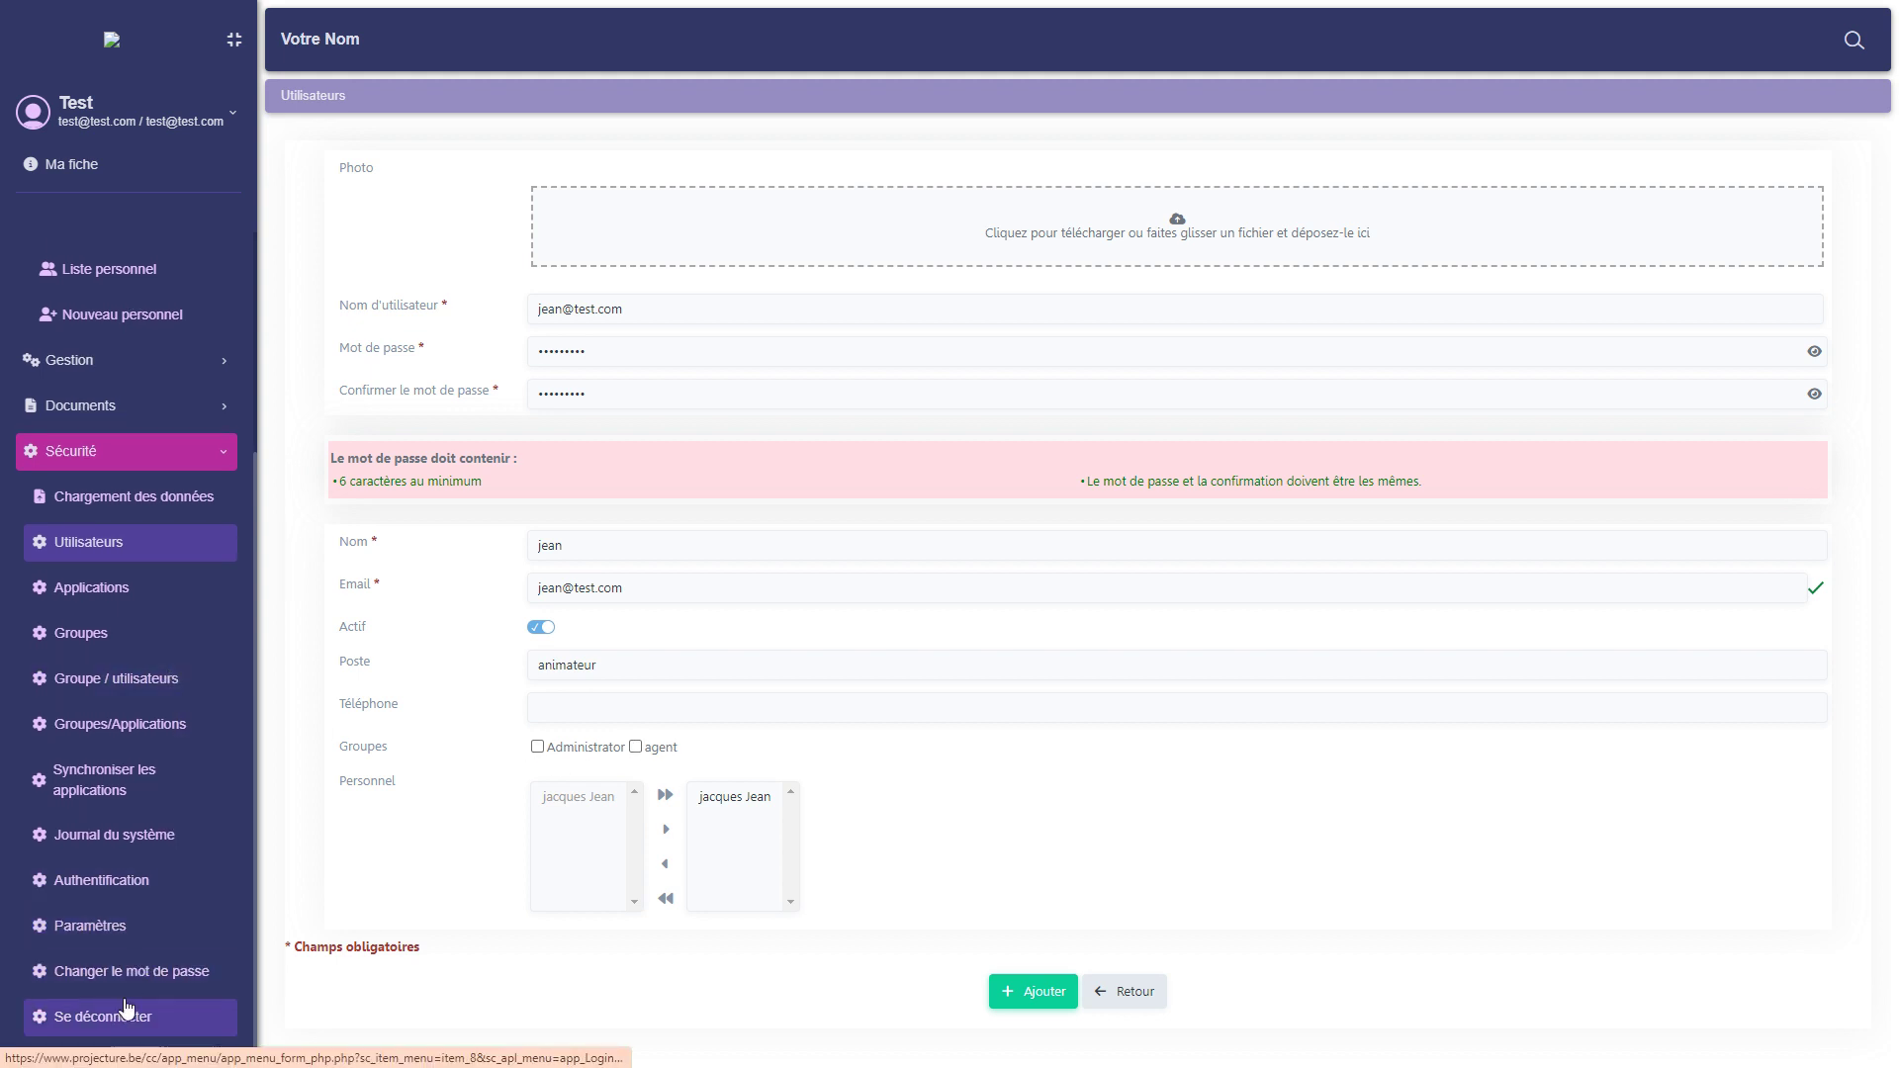
scroll(127, 1009, "up", 2)
scroll(139, 886, "down", 2)
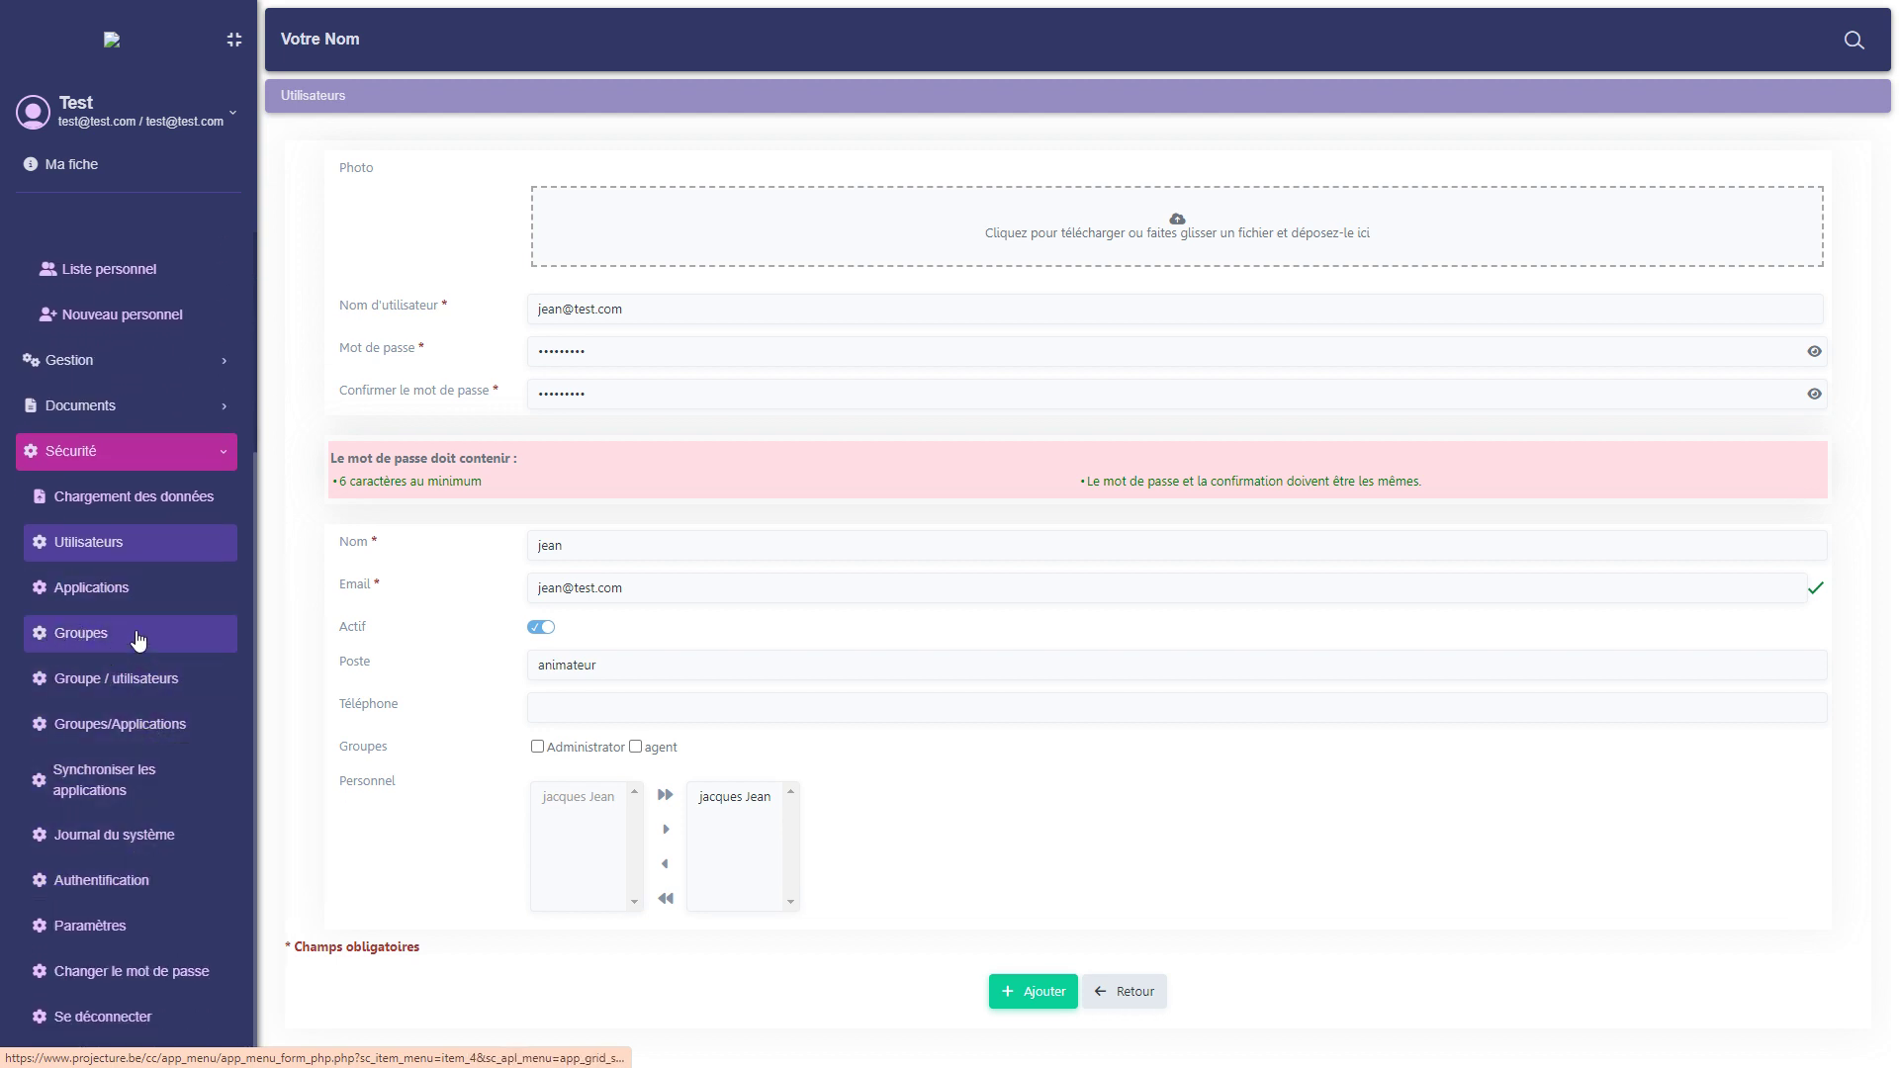
scroll(107, 559, "up", 3)
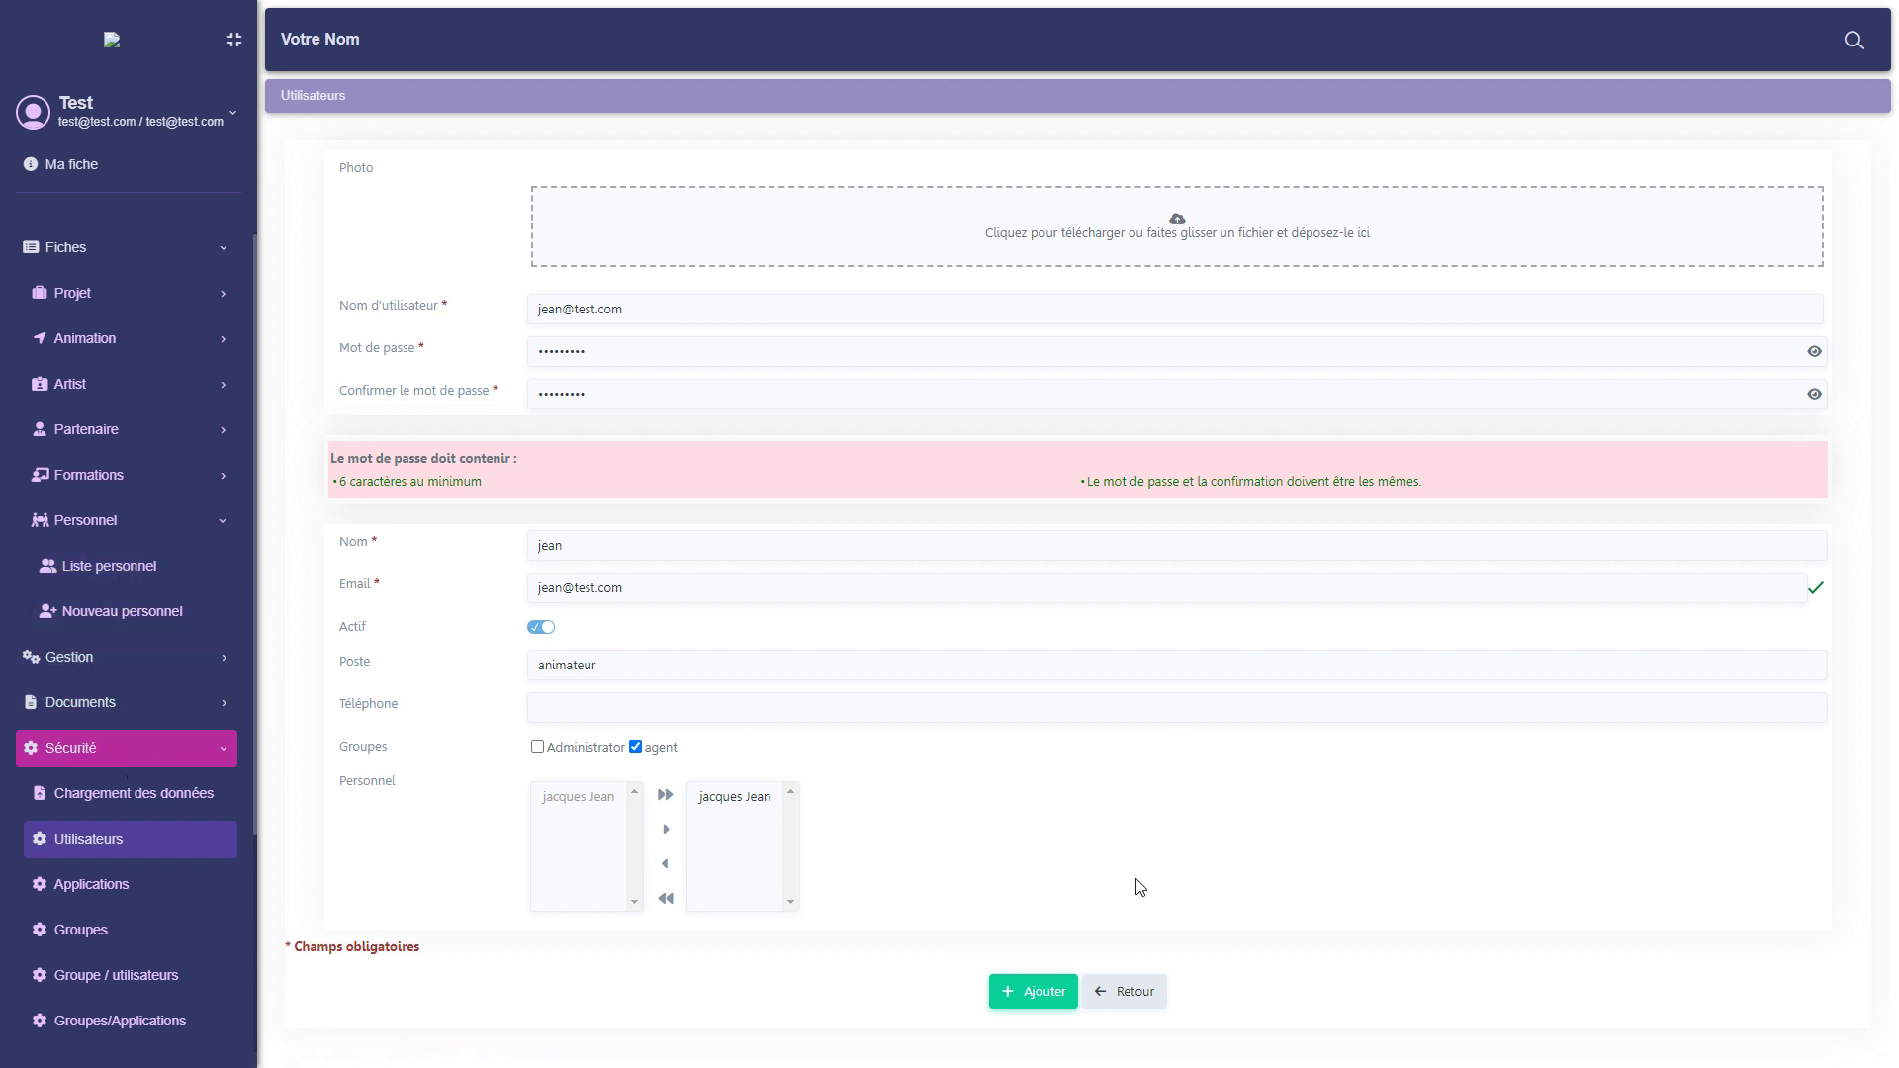
left_click(1030, 995)
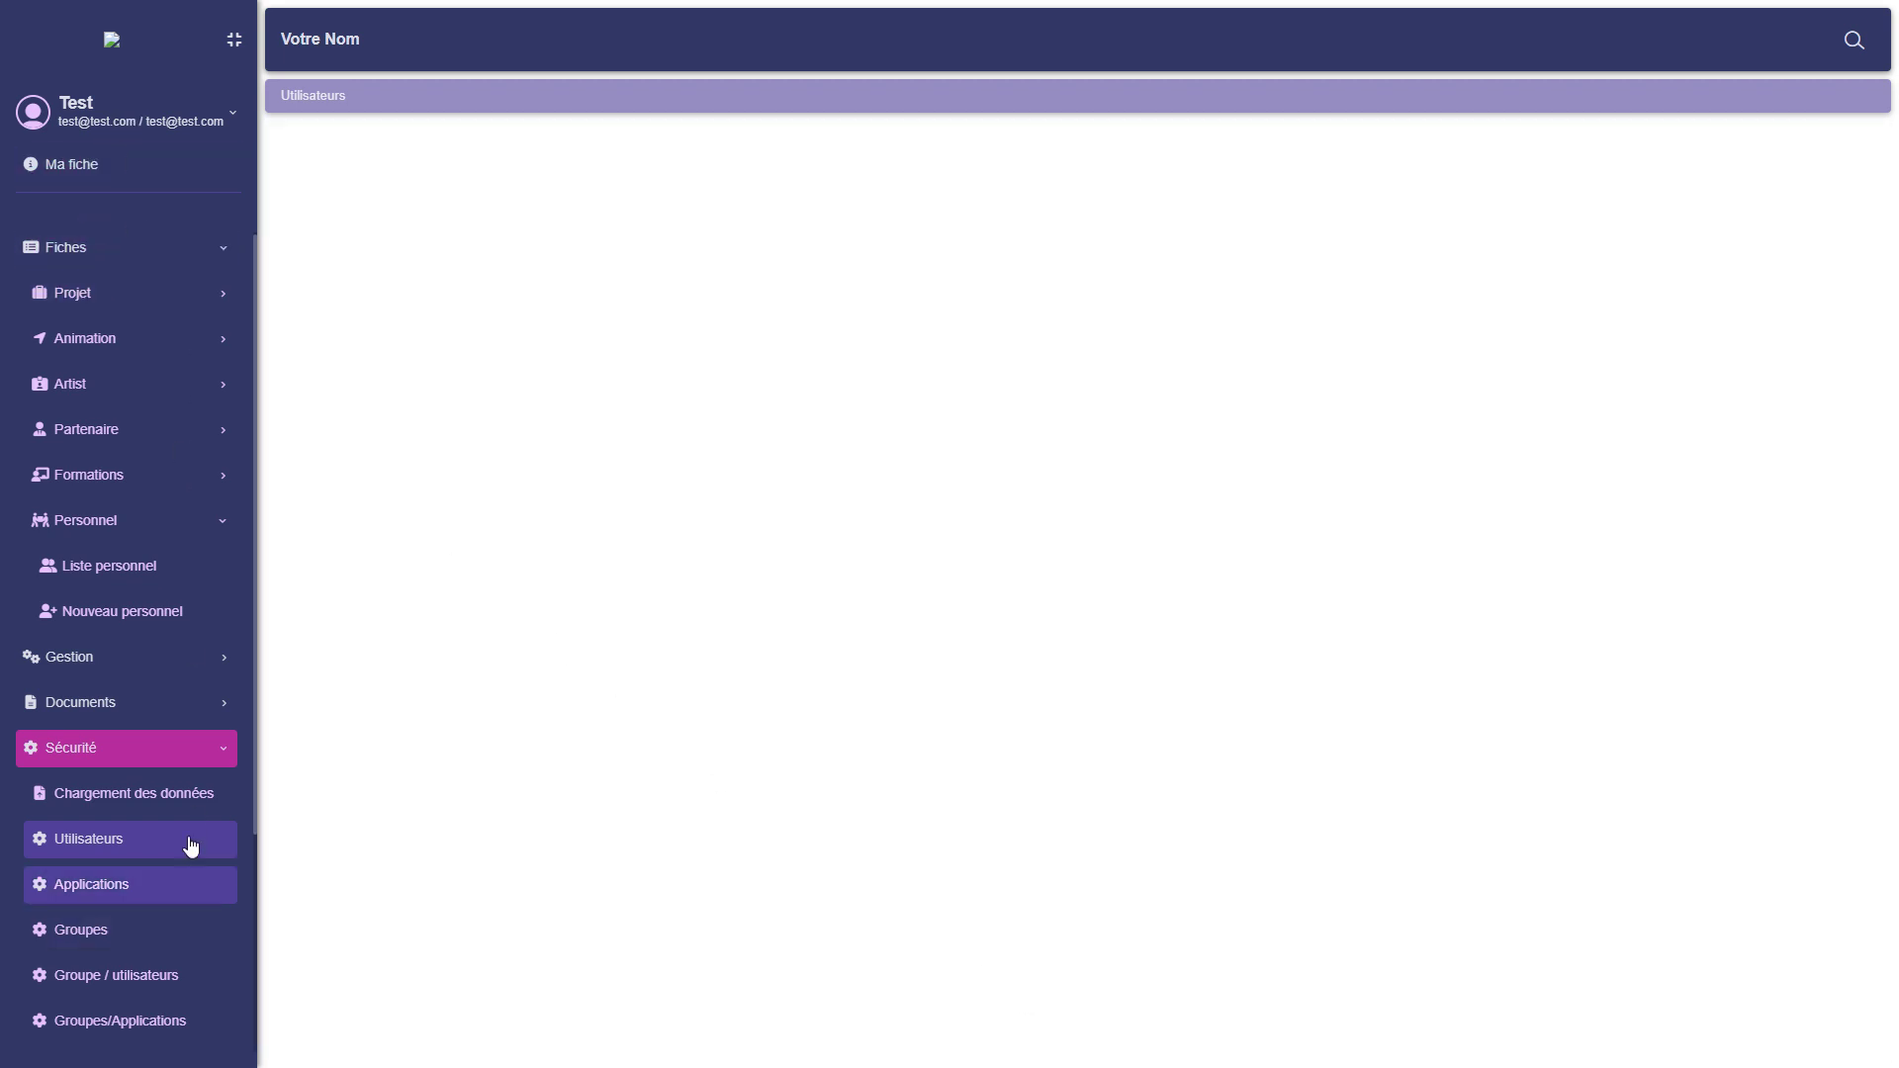
Return to the Utilisateurs list and scroll to find the new agent user.
left_click(83, 848)
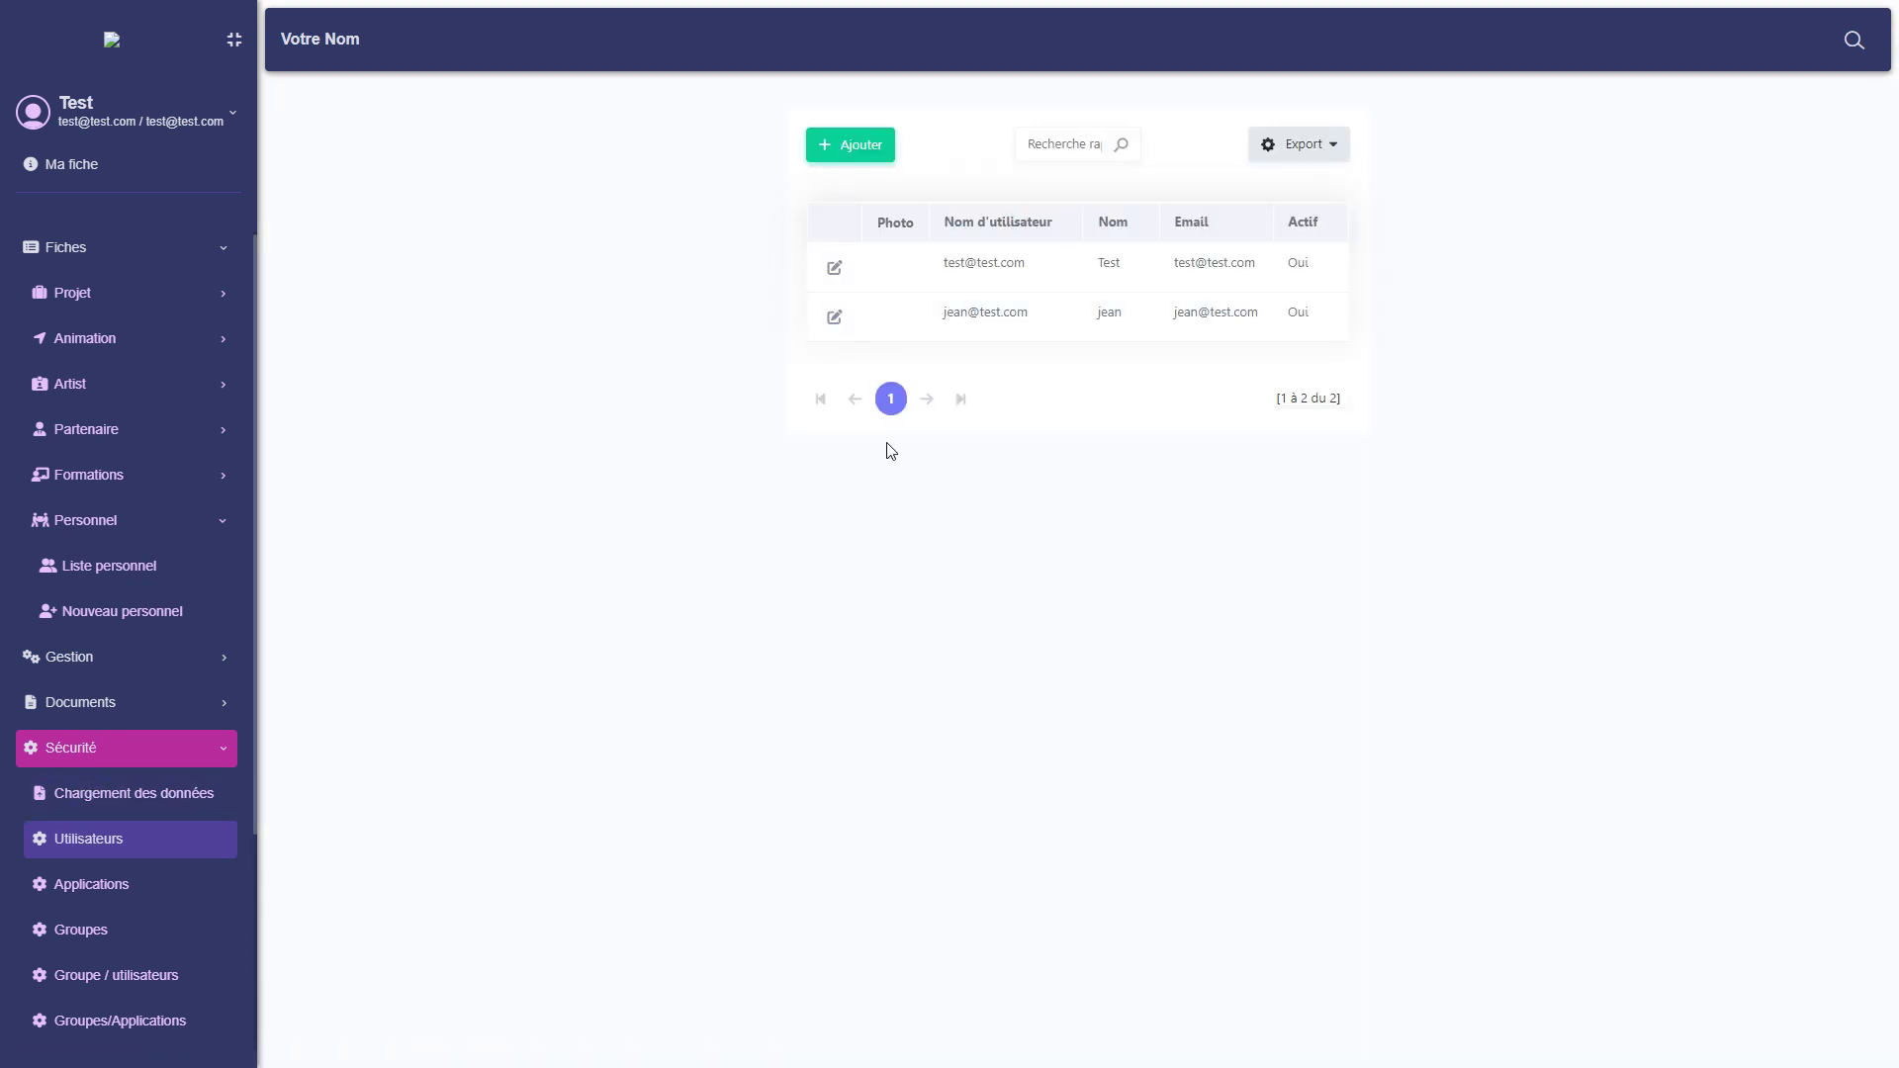
scroll(74, 890, "down", 3)
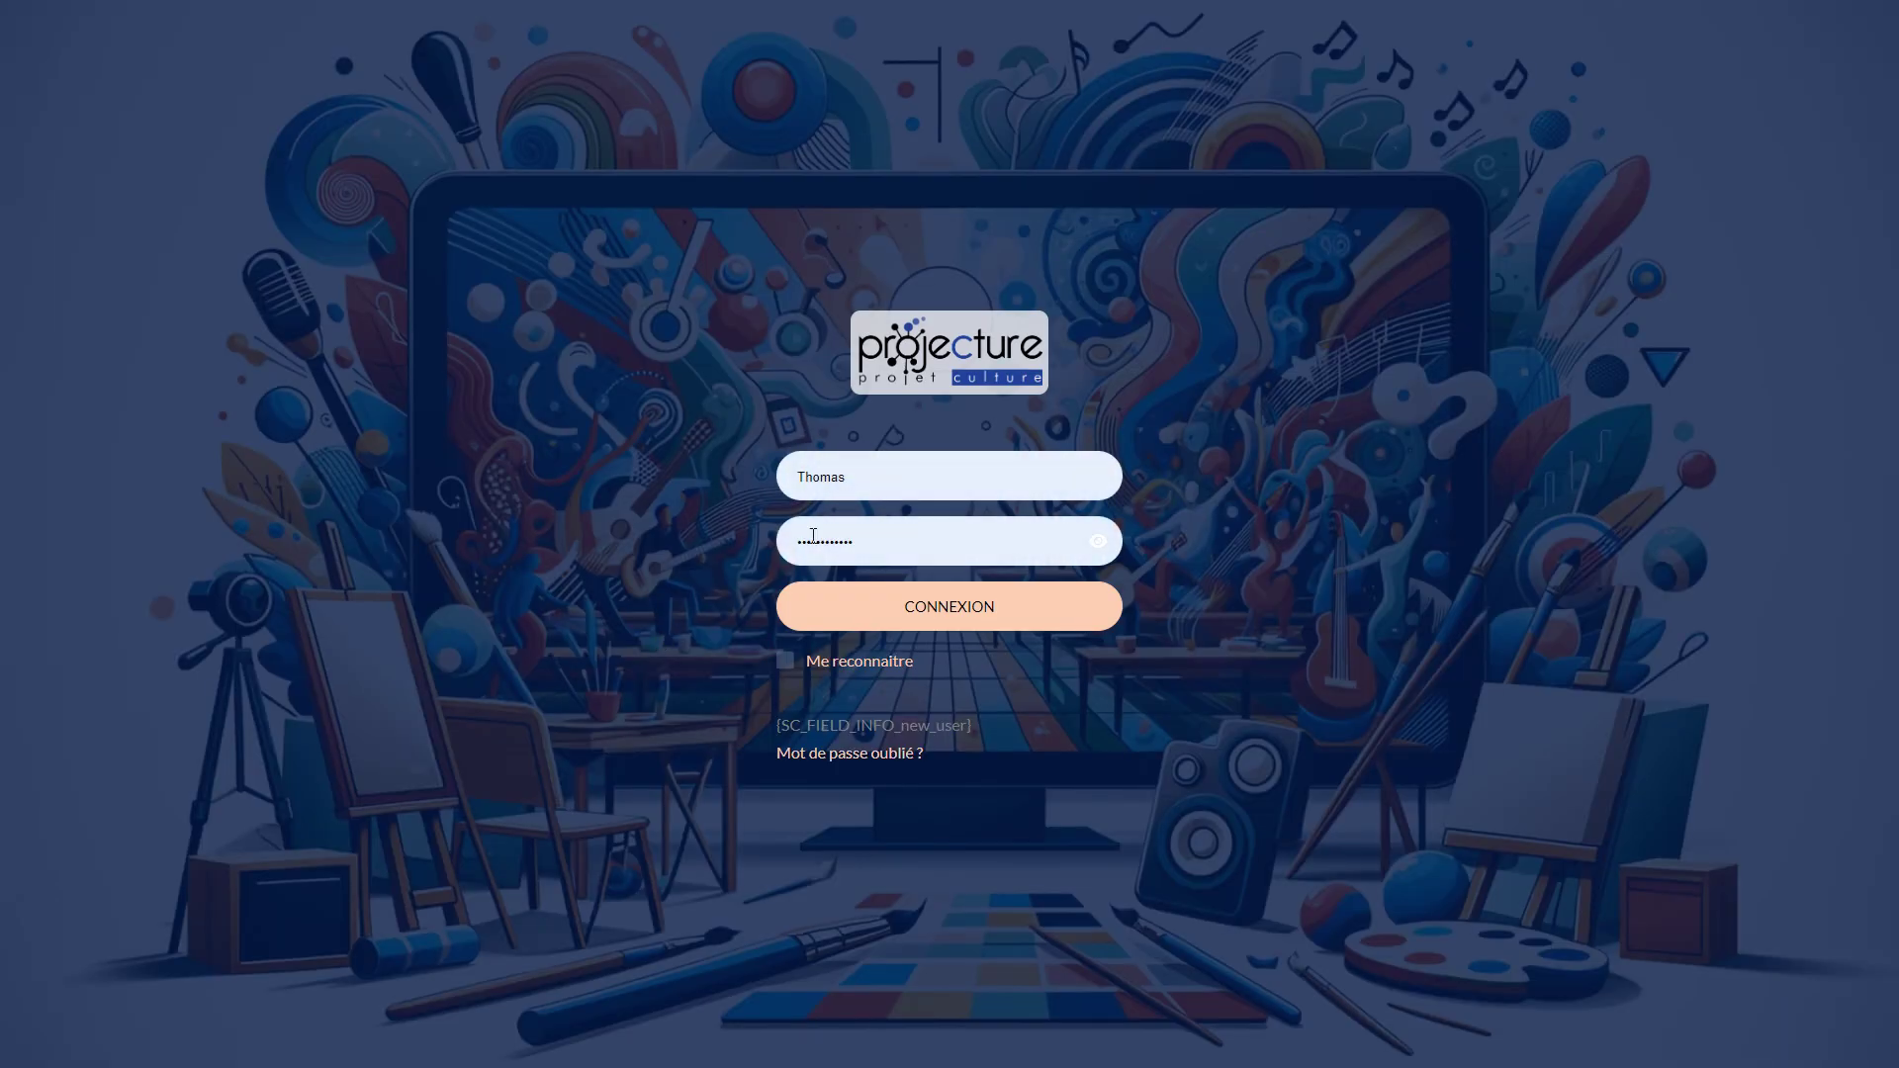
Sign in with the new agent's e-mail address and password.
type("jean")
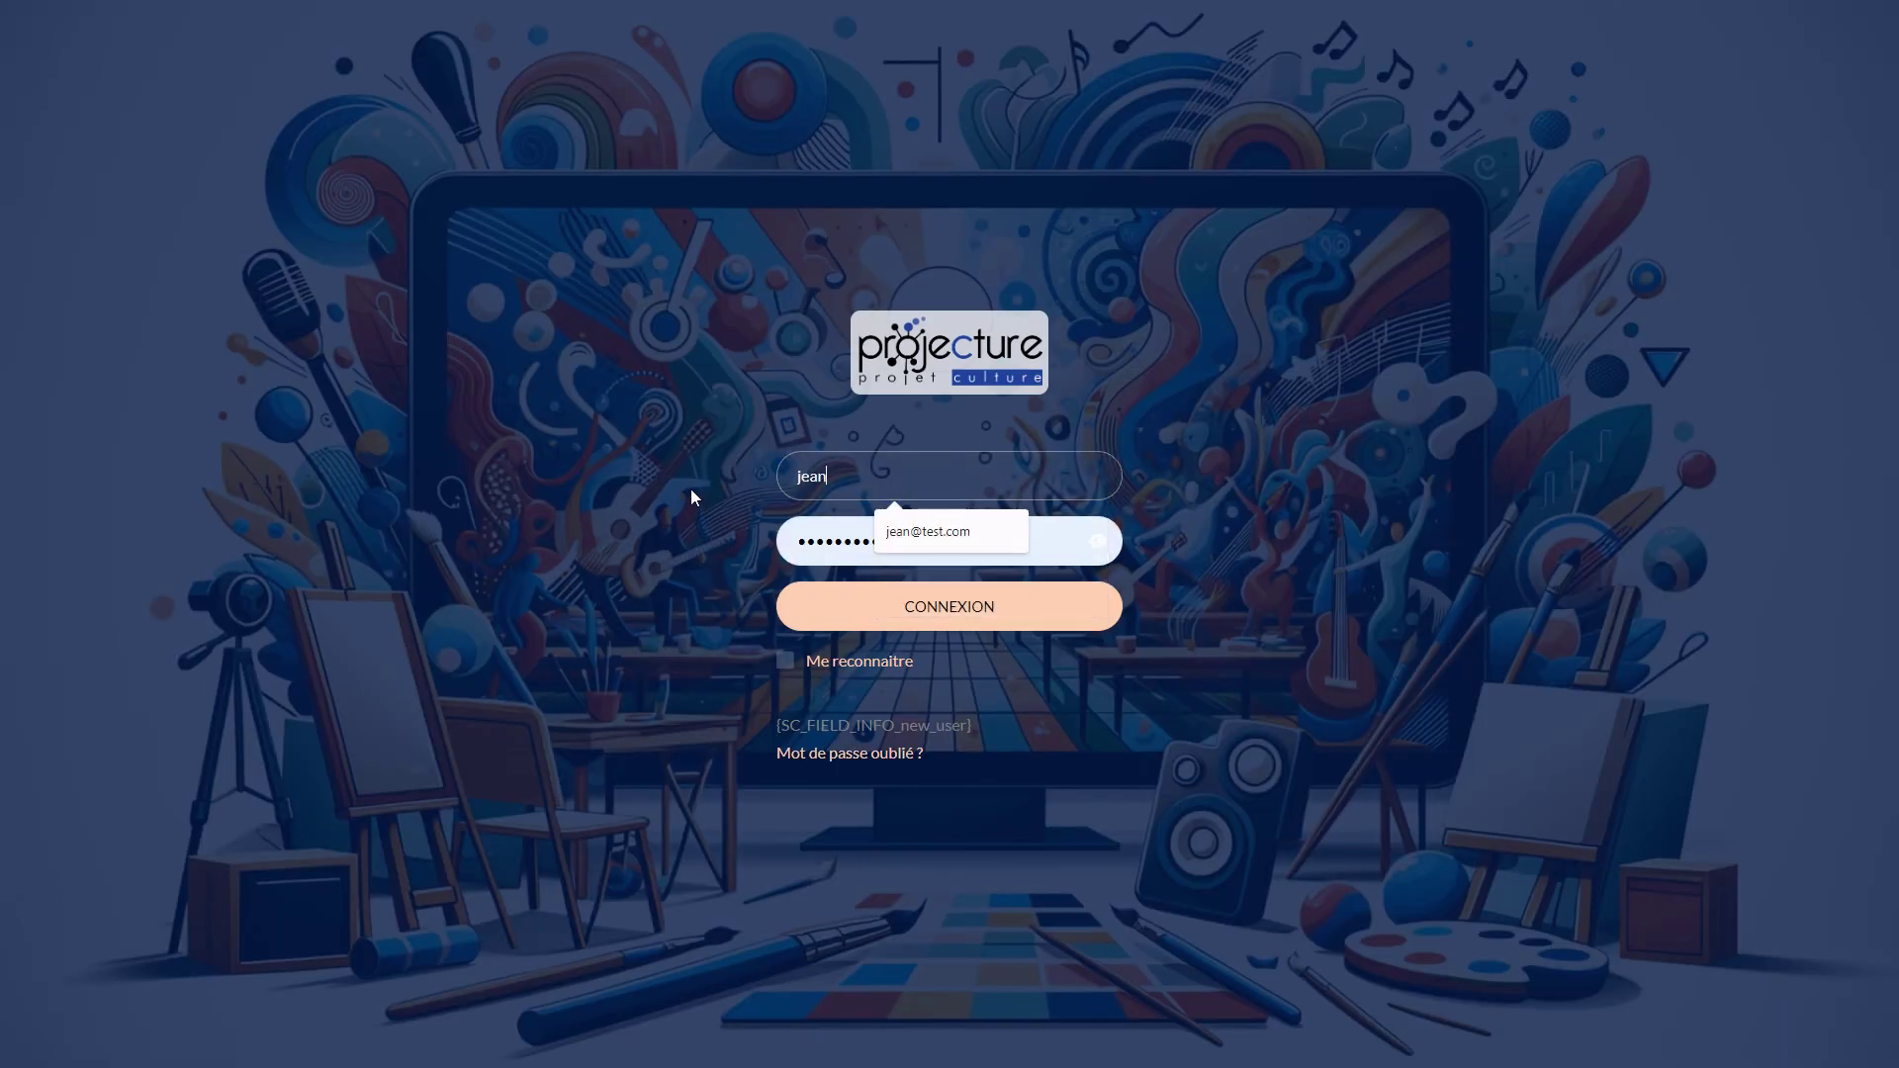
type("@test.com")
key("Tab")
type("•••••")
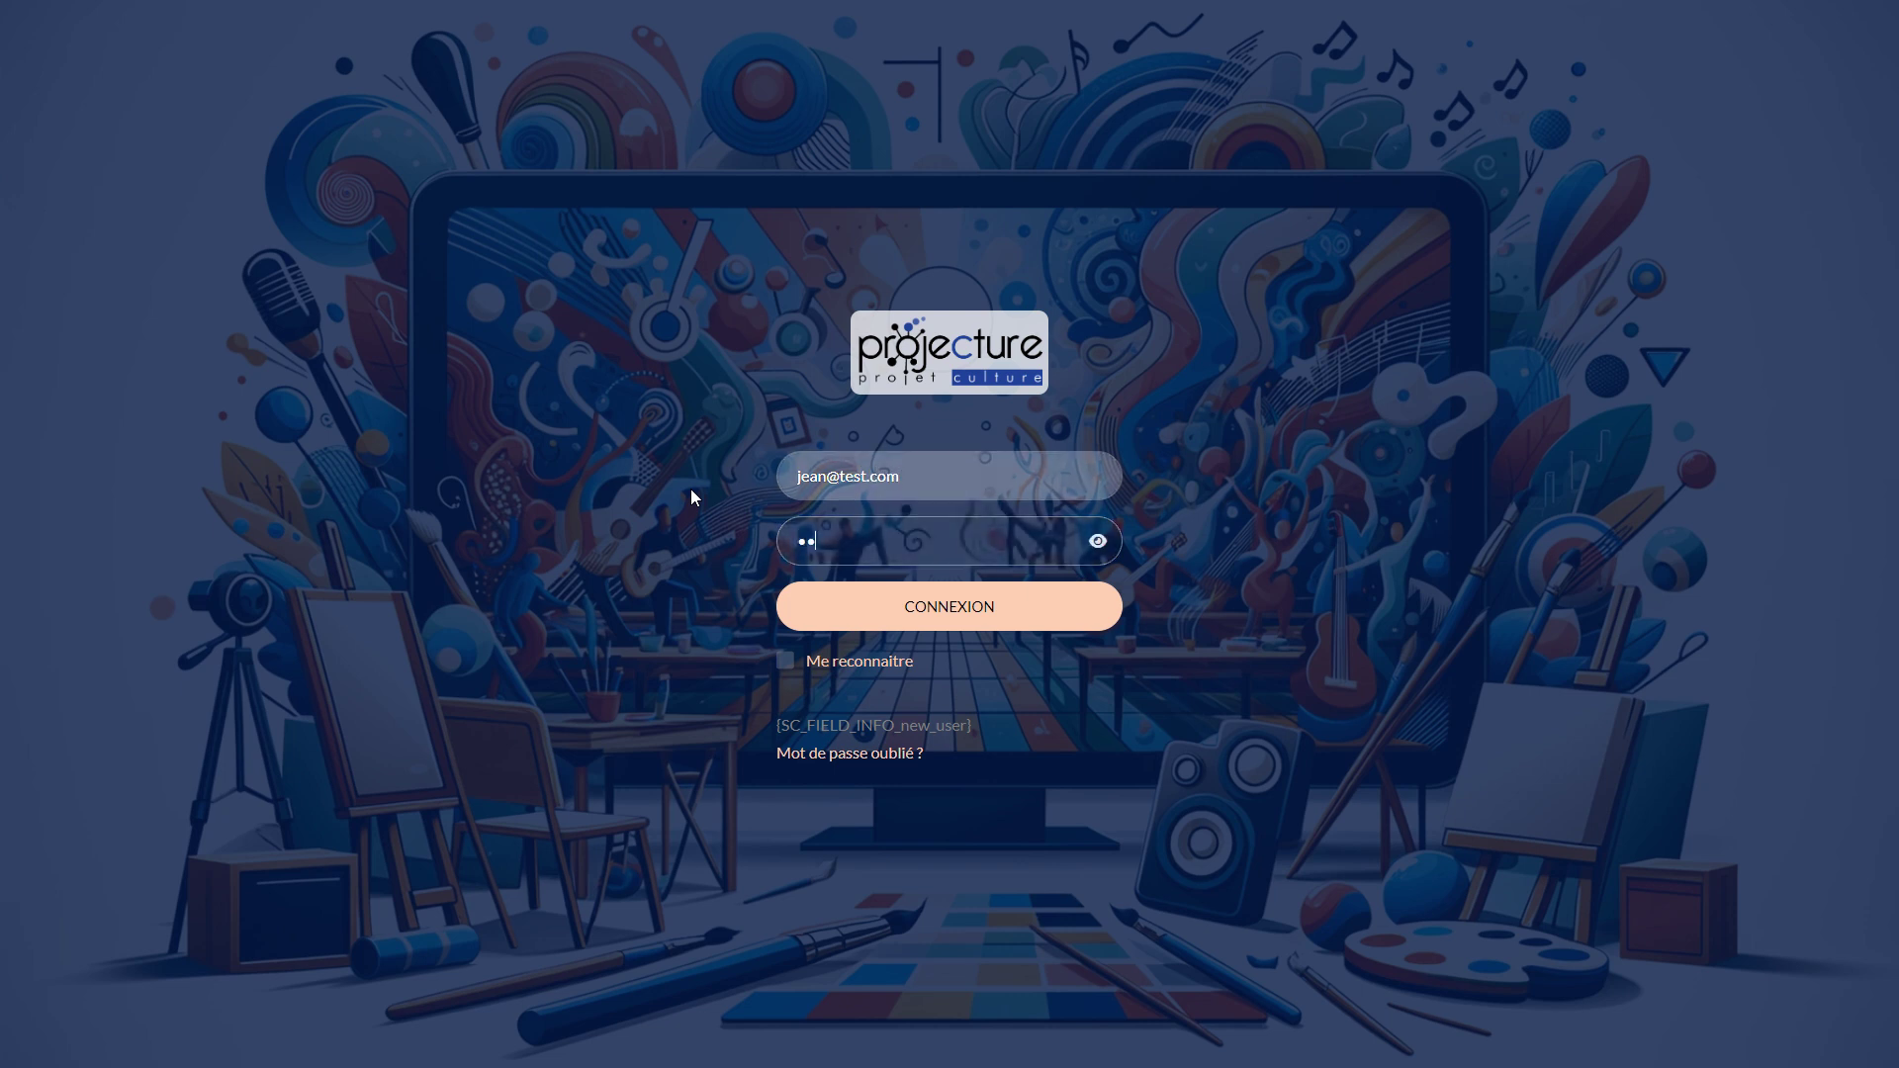
type("••••")
left_click(930, 605)
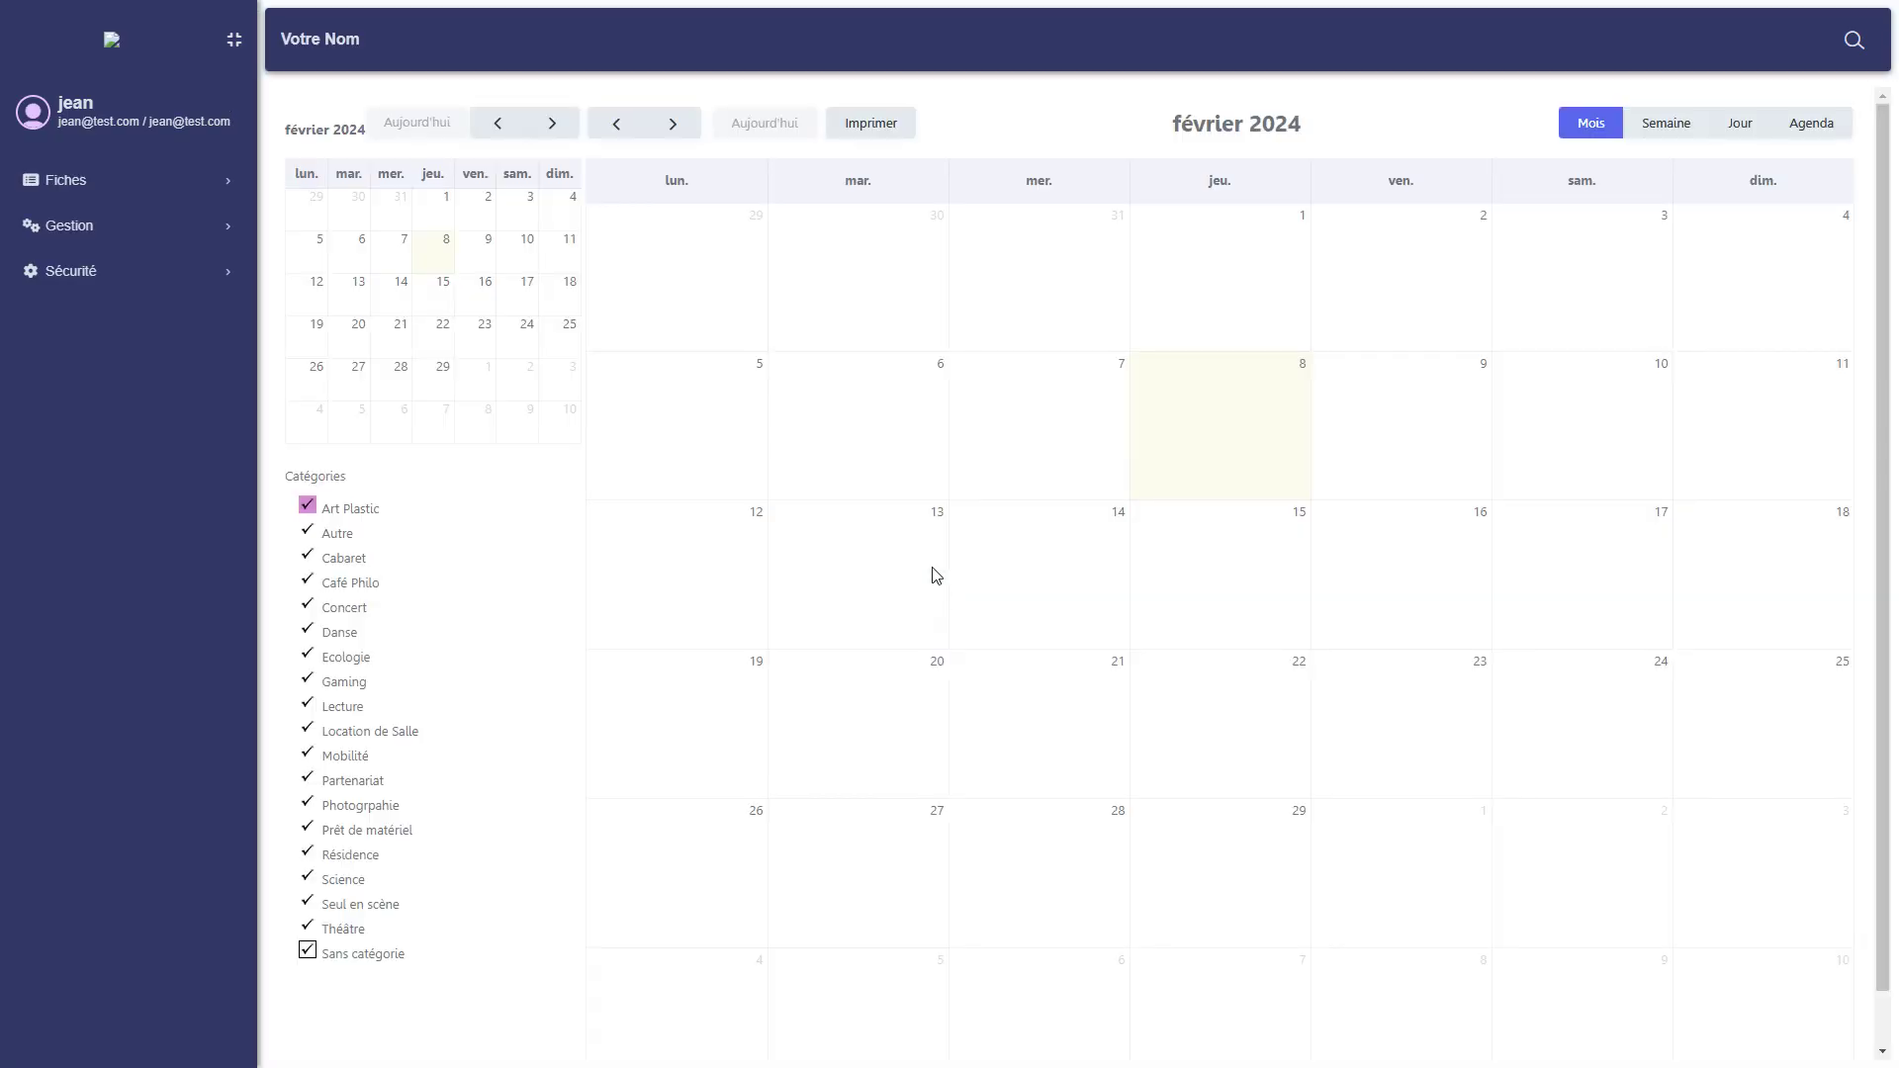
Expand the Fiches, Gestion and Sécurité menus to review the agent's permitted pages.
left_click(149, 185)
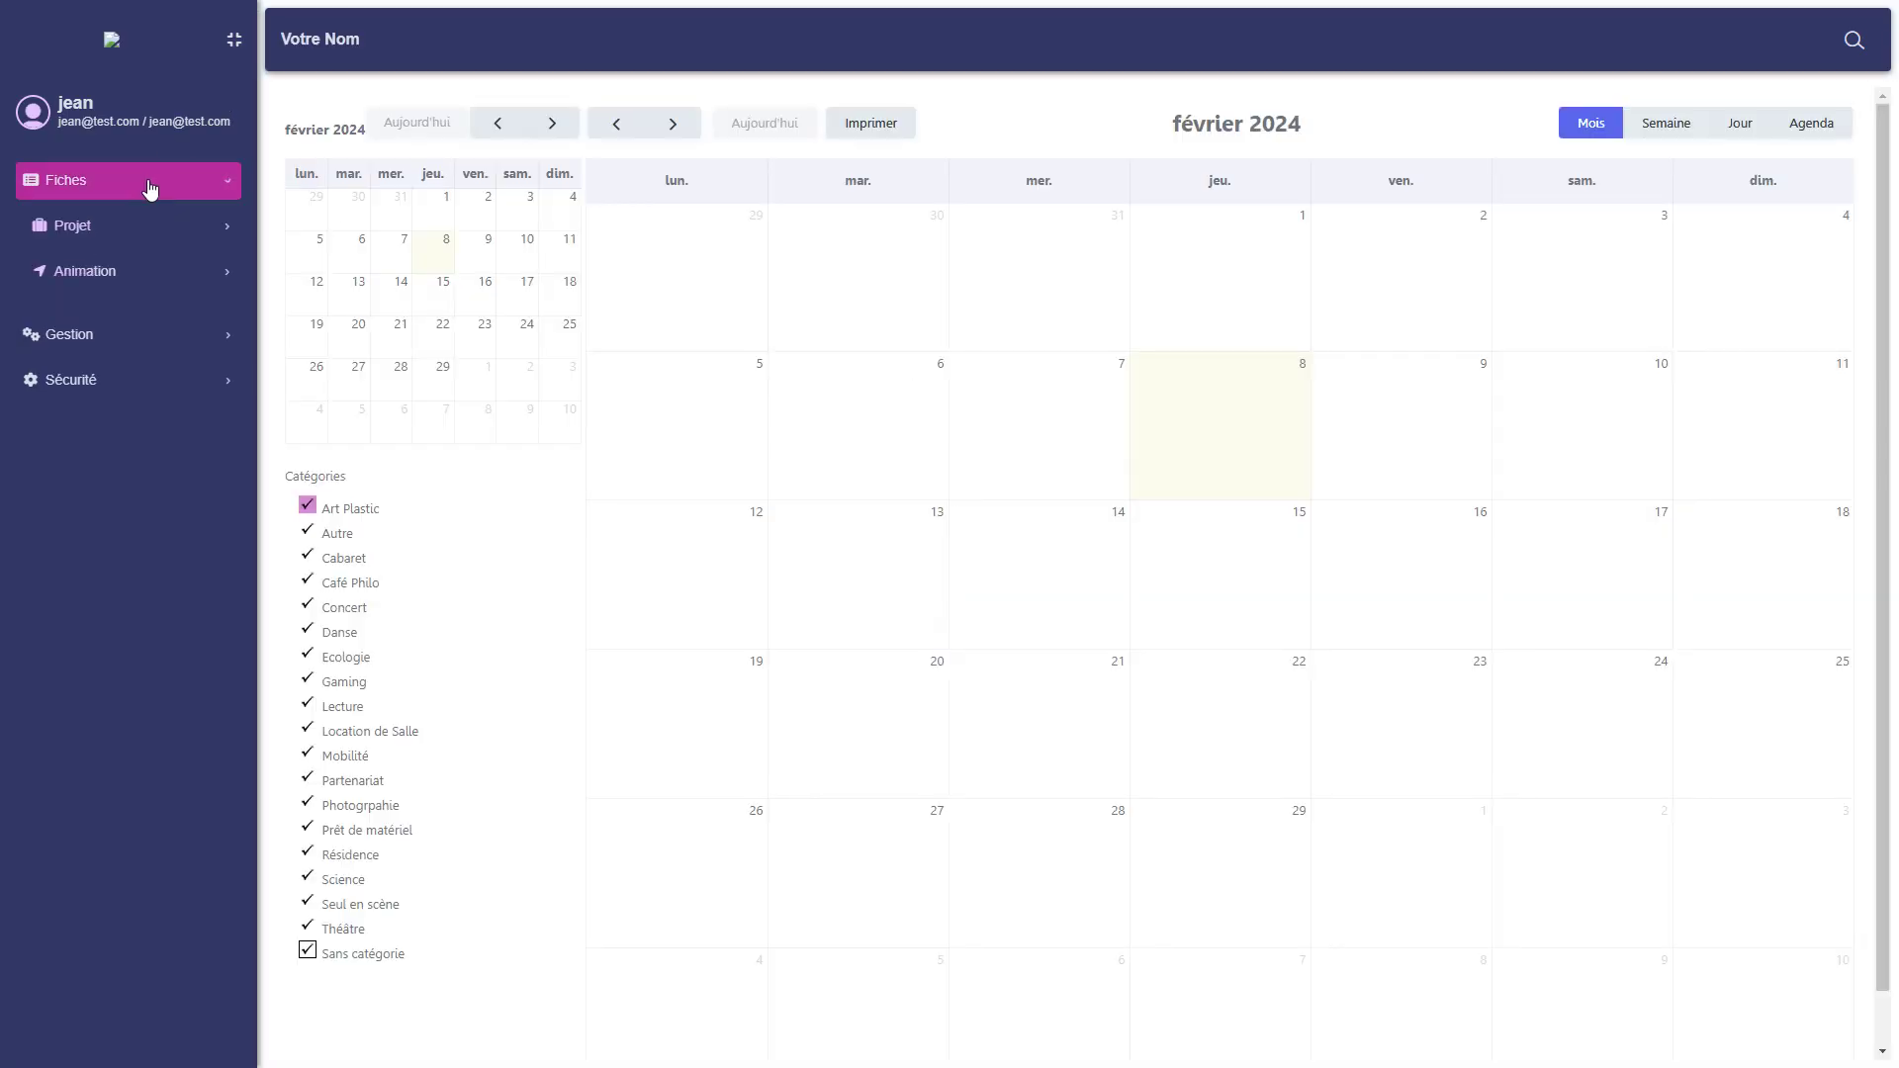
left_click(158, 463)
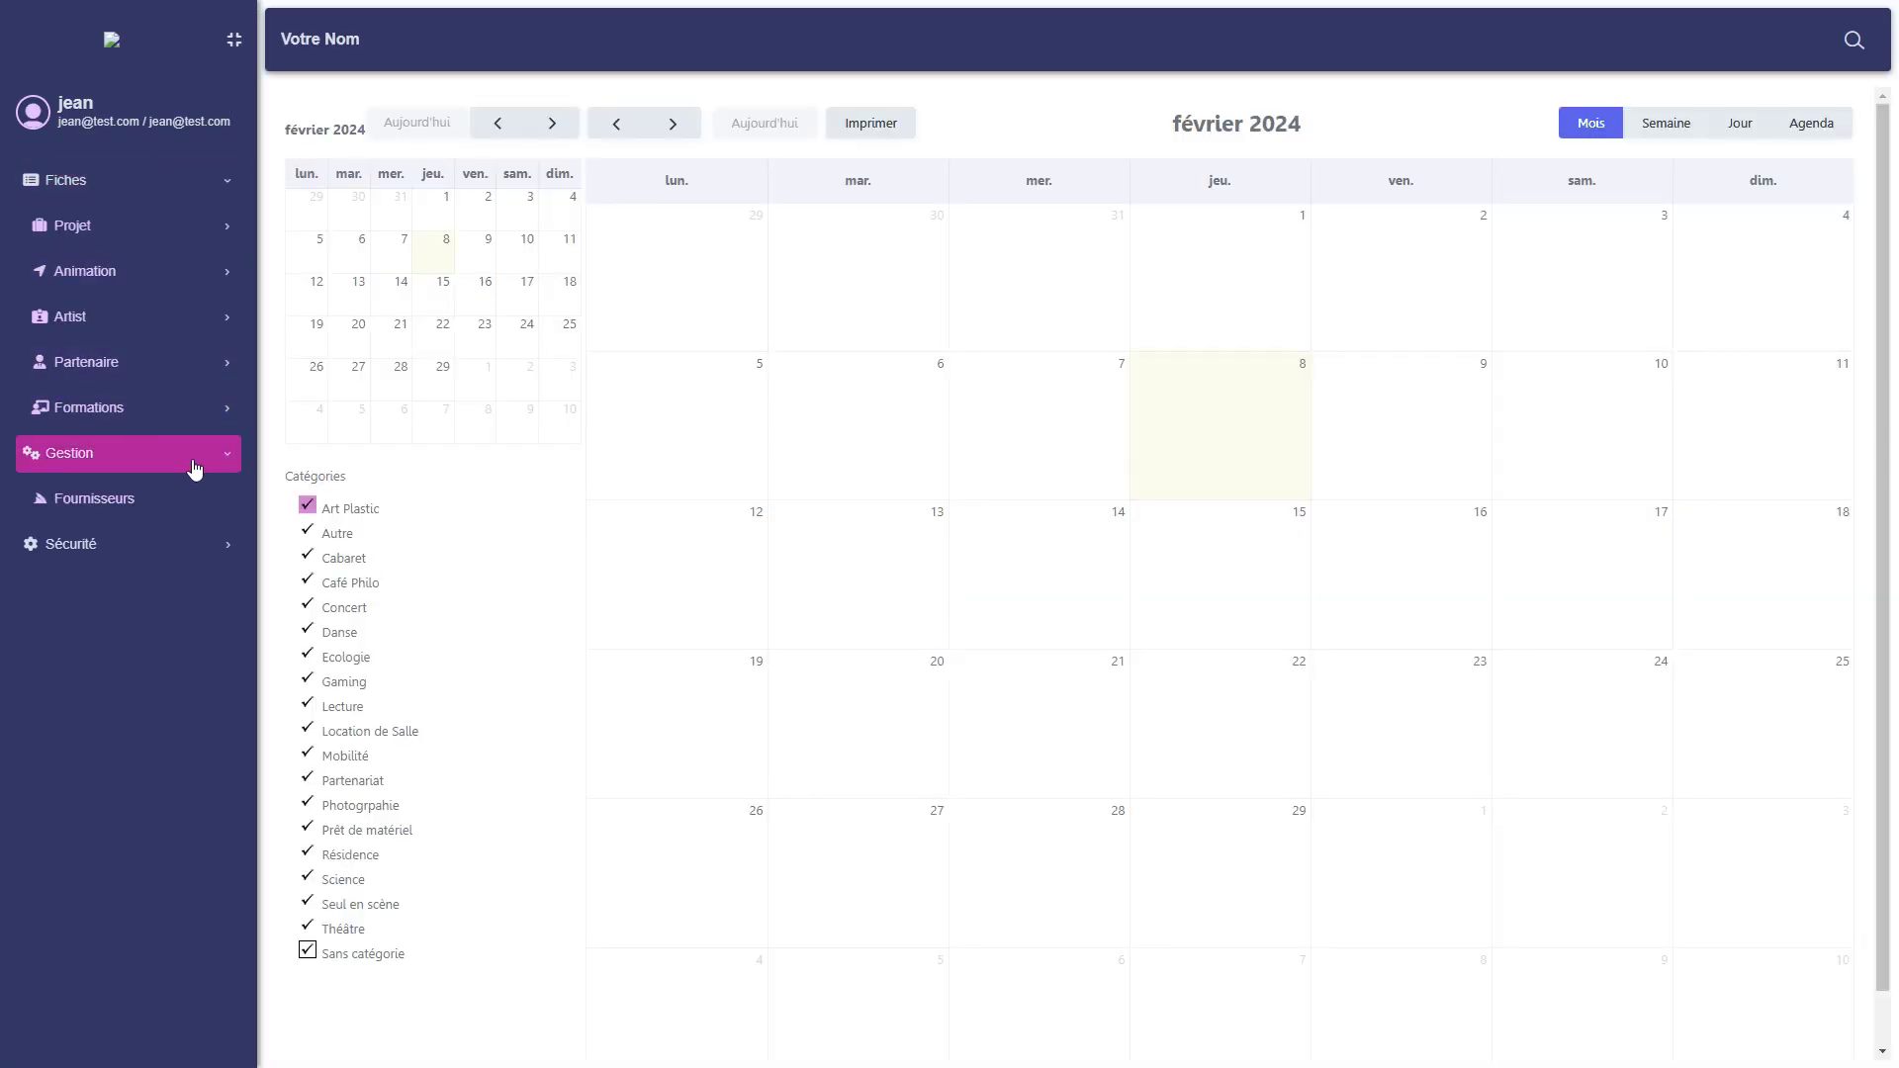
left_click(183, 549)
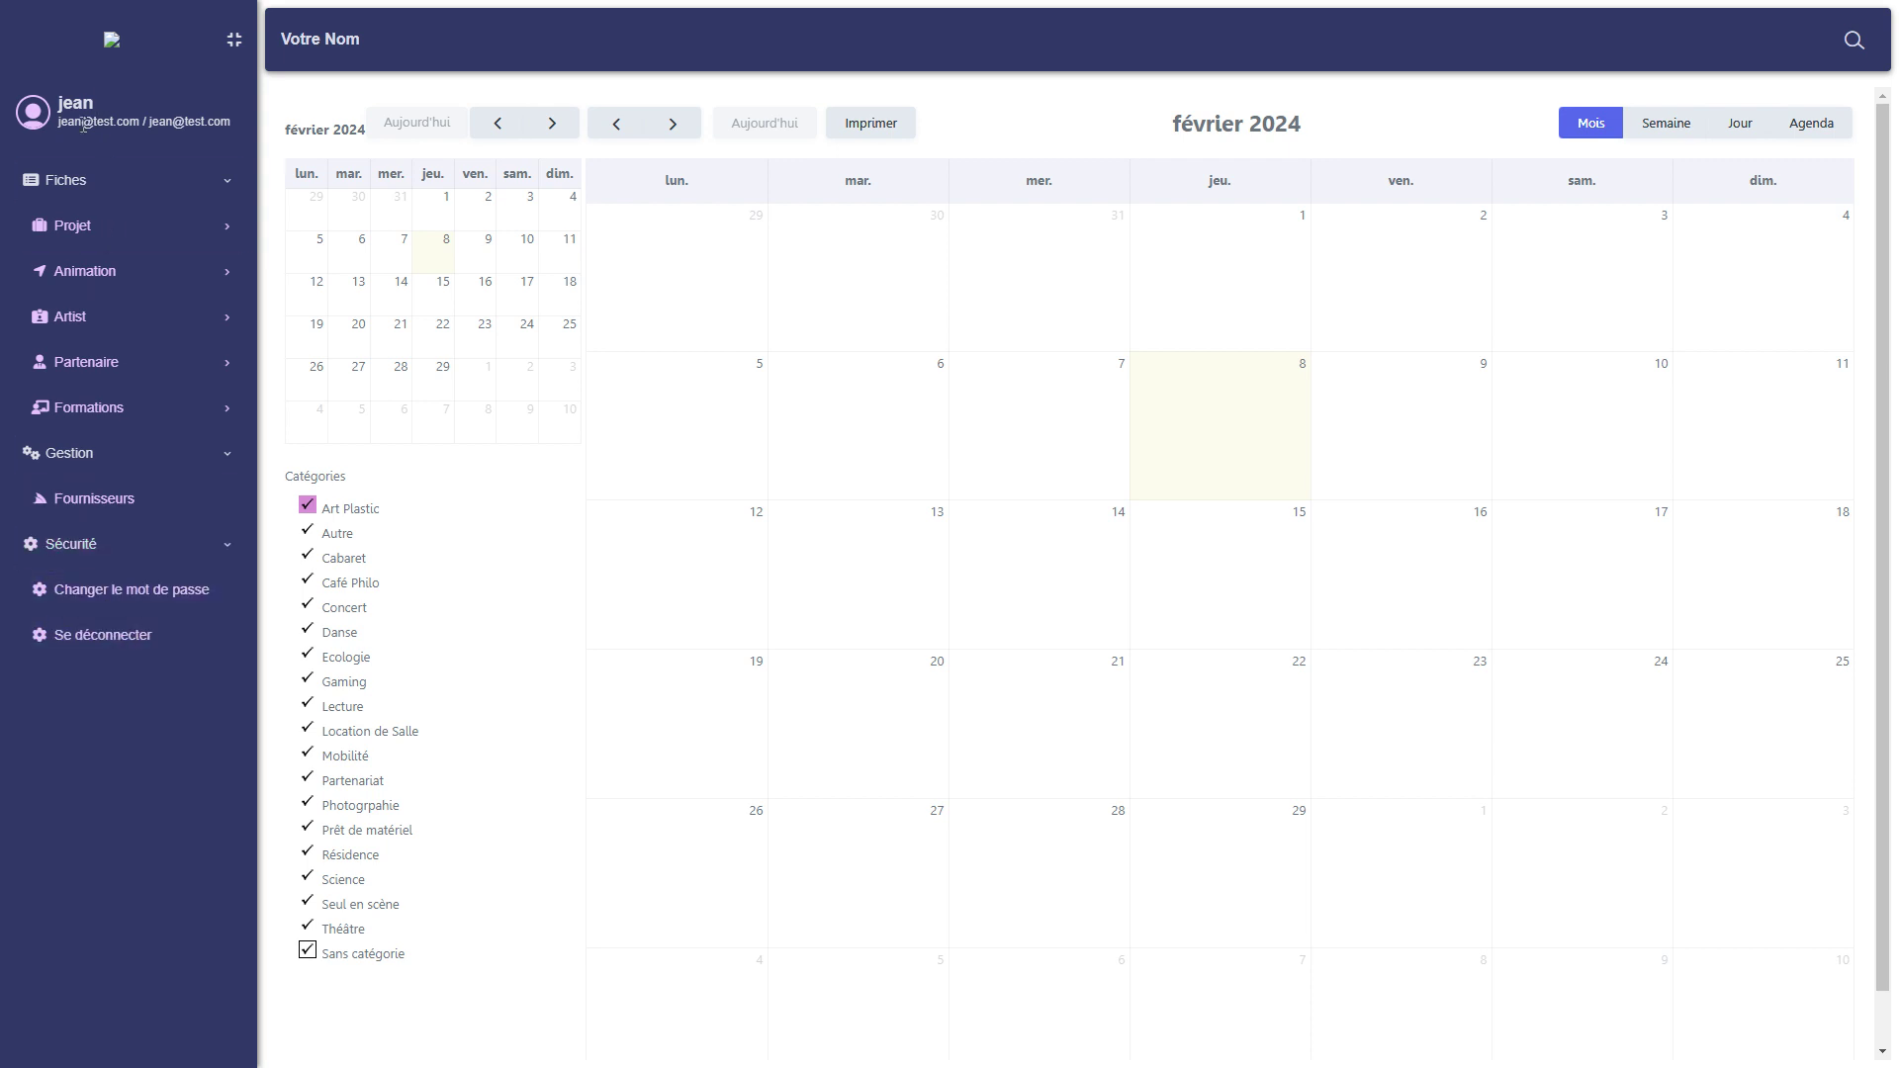